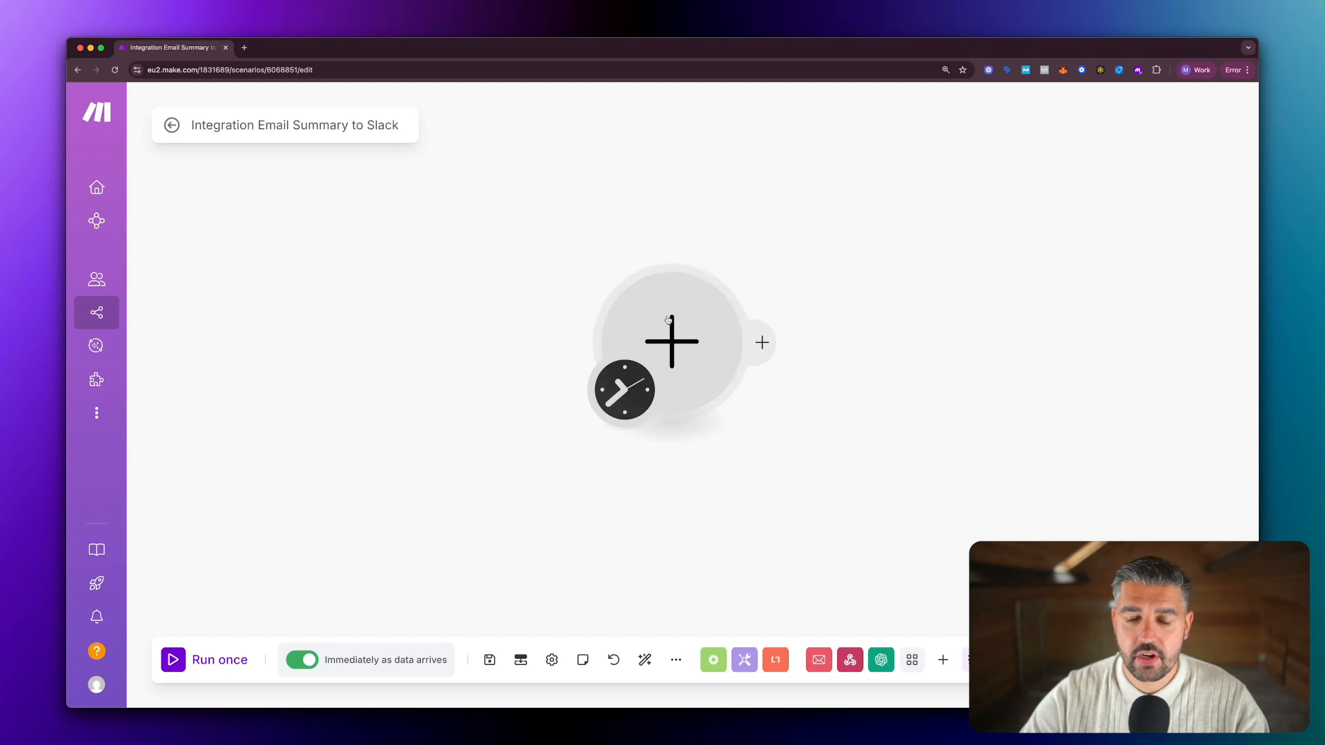
Add a Webhooks Custom mailhook trigger as the first module by searching 'mailhook'.
{"action": "left_click", "coordinate": [663, 324]}
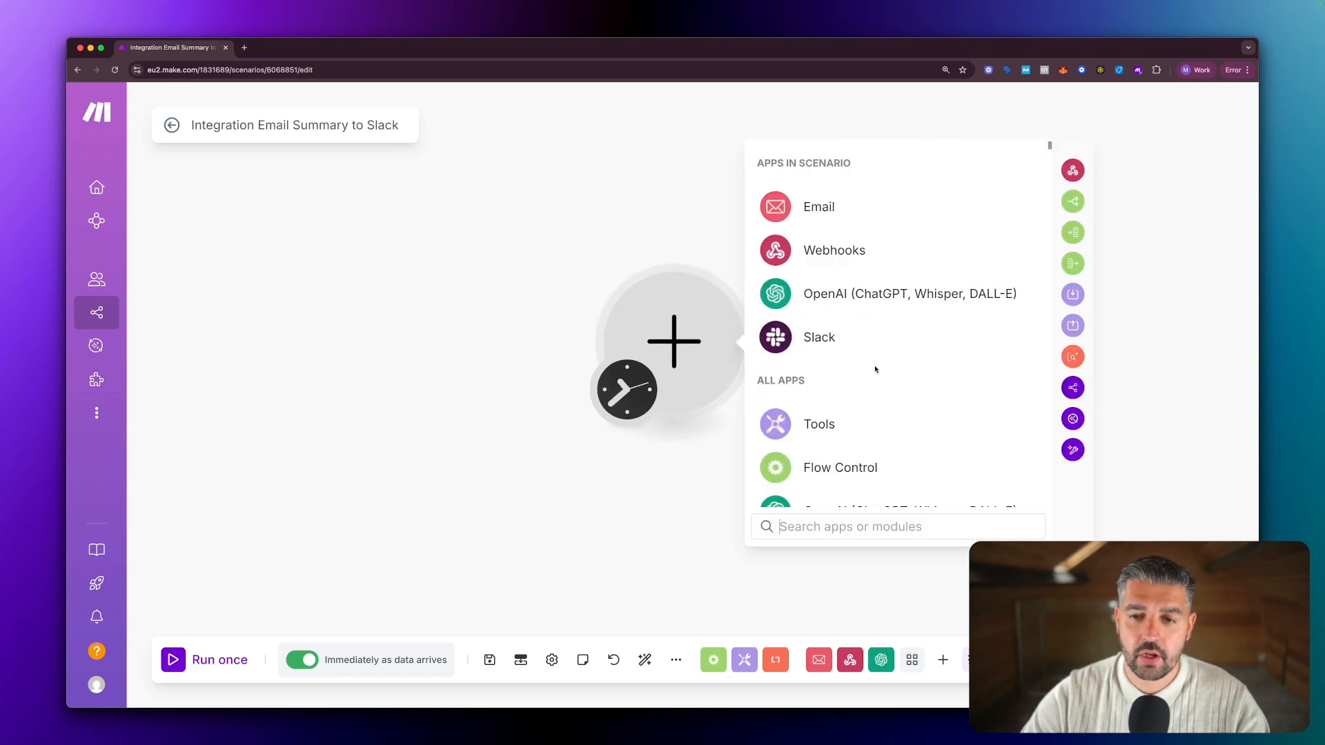
{"action": "left_click", "coordinate": [829, 528]}
{"action": "type", "text": "mailhook"}
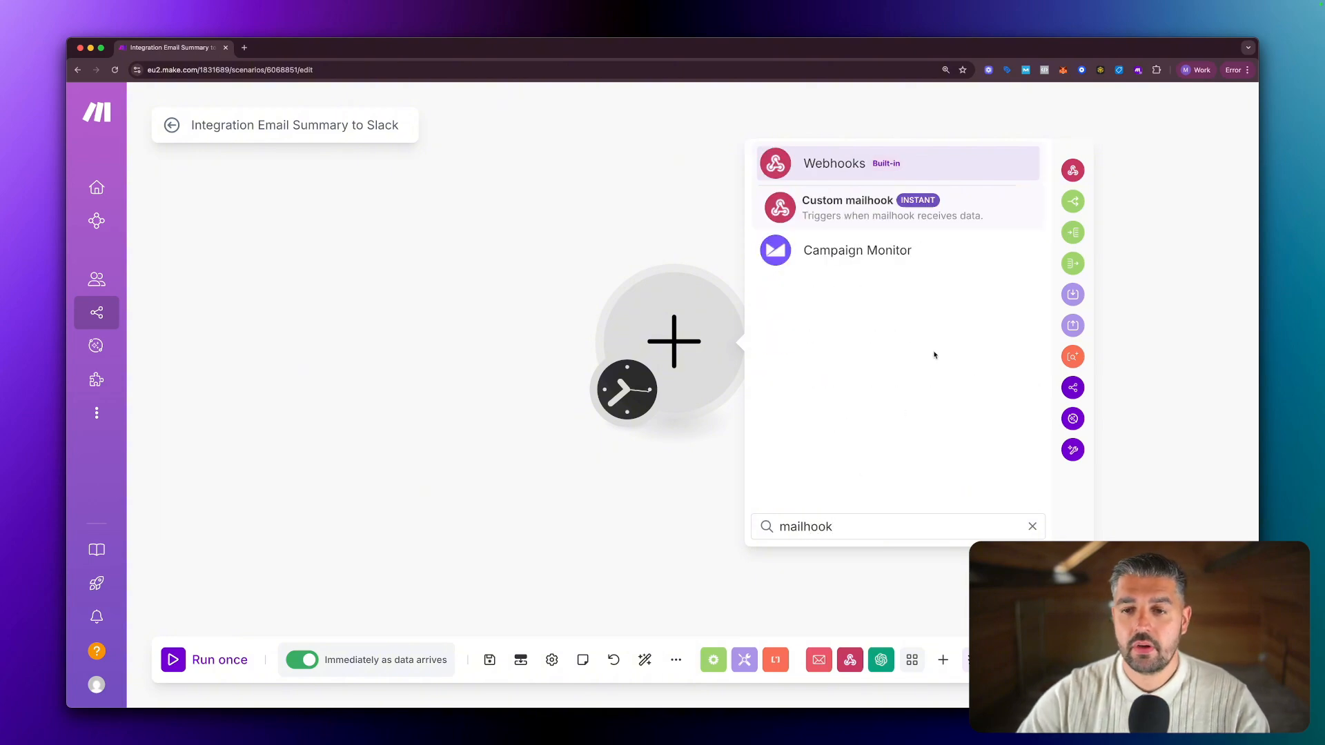
{"action": "left_click", "coordinate": [839, 210]}
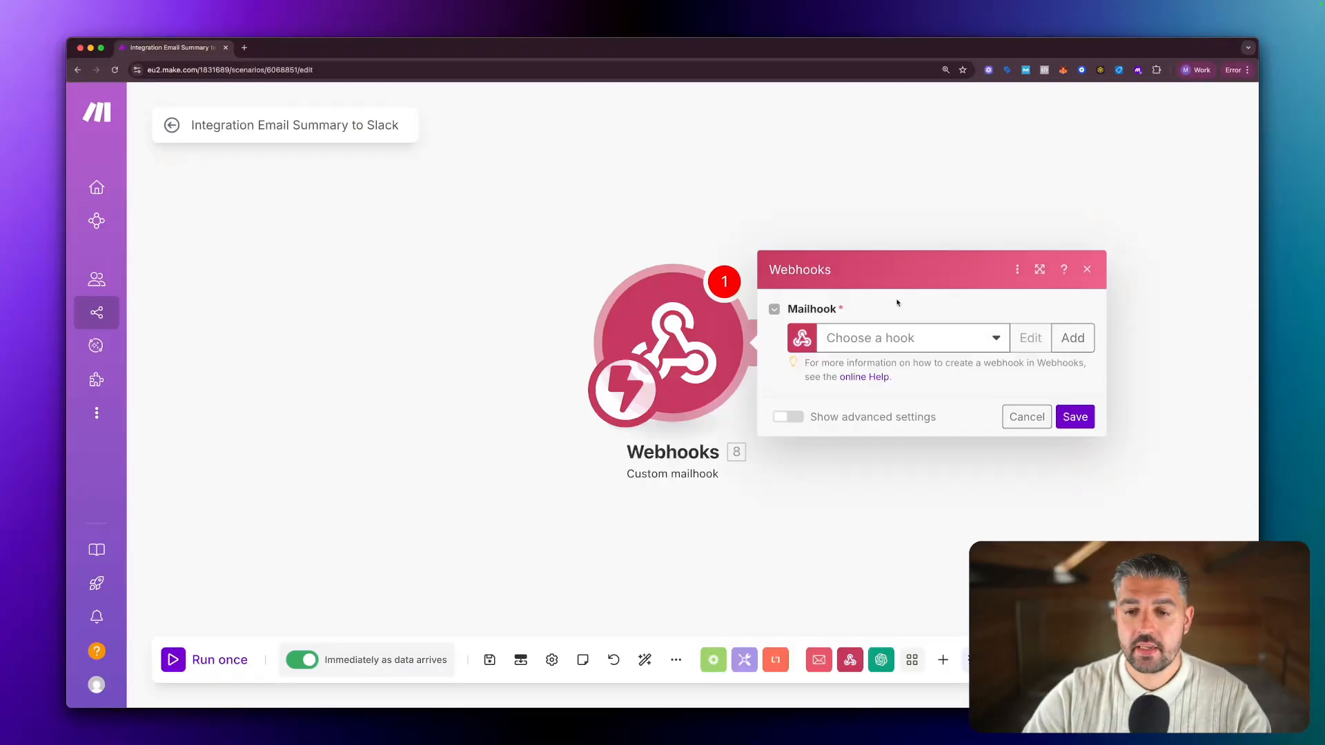
Create a new mailhook named 'Complete Email to Slack Summary'.
{"action": "left_click", "coordinate": [1086, 342]}
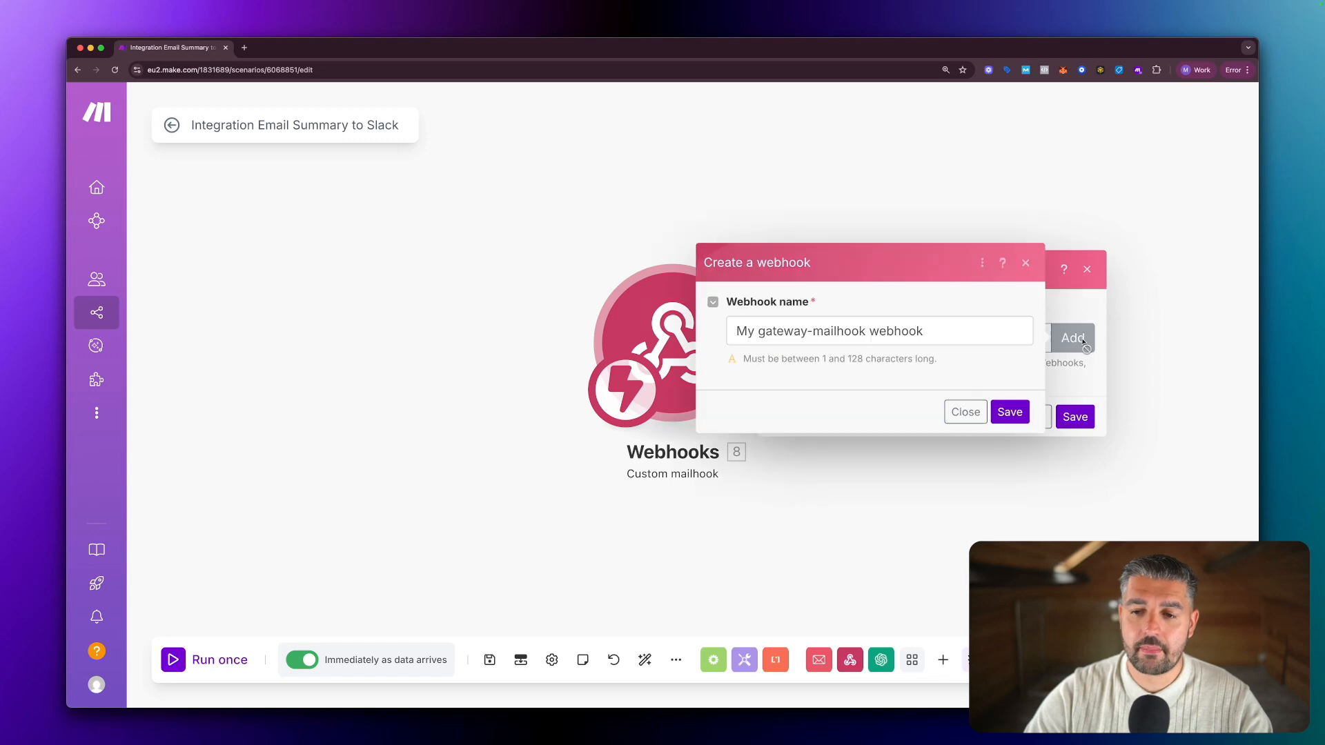
{"action": "left_click_drag", "start_coordinate": [931, 331], "coordinate": [727, 332]}
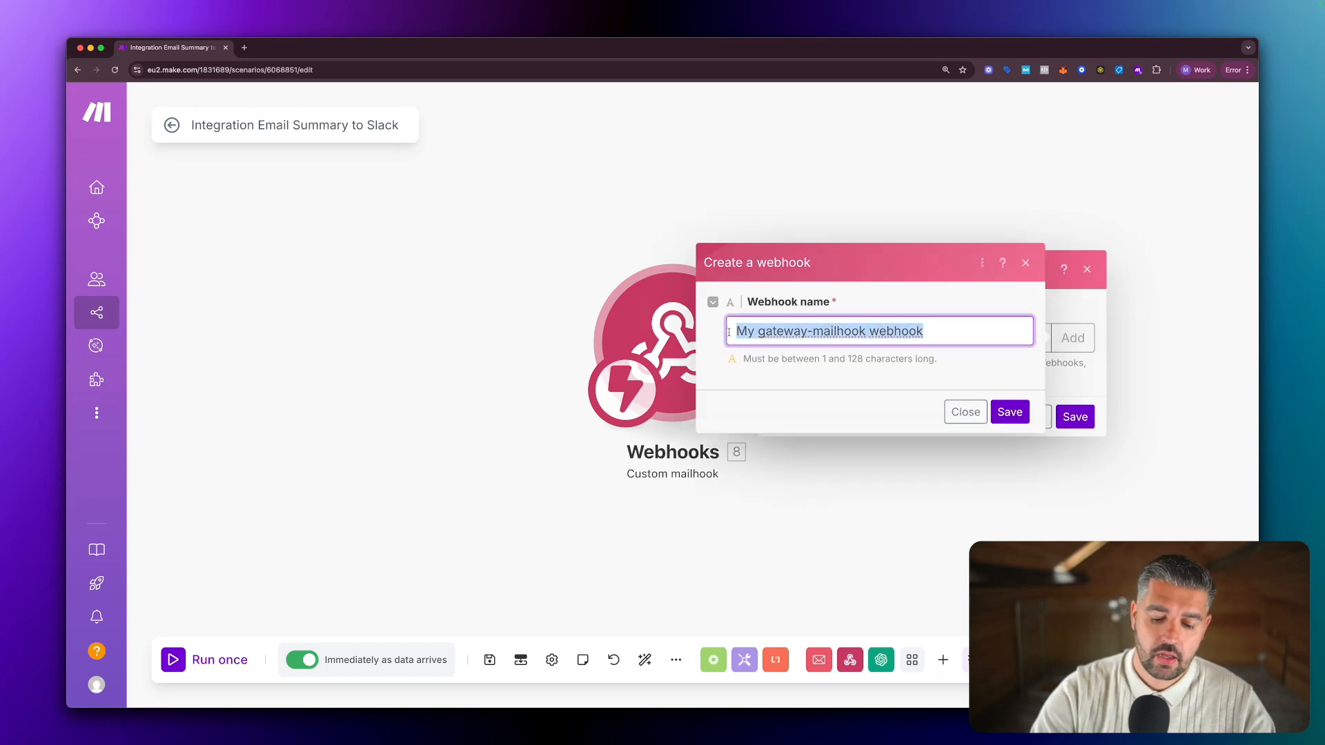
{"action": "key", "text": "BackSpace"}
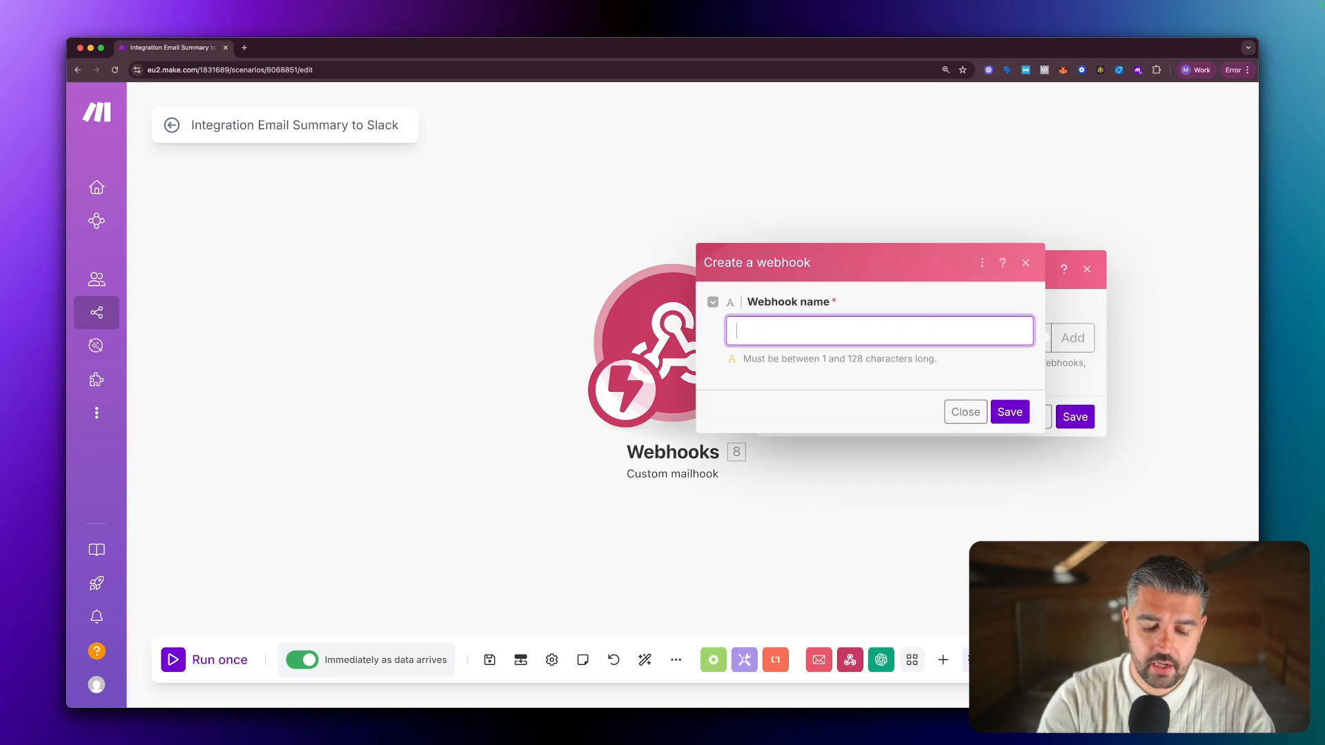
{"action": "type", "text": "Complete "}
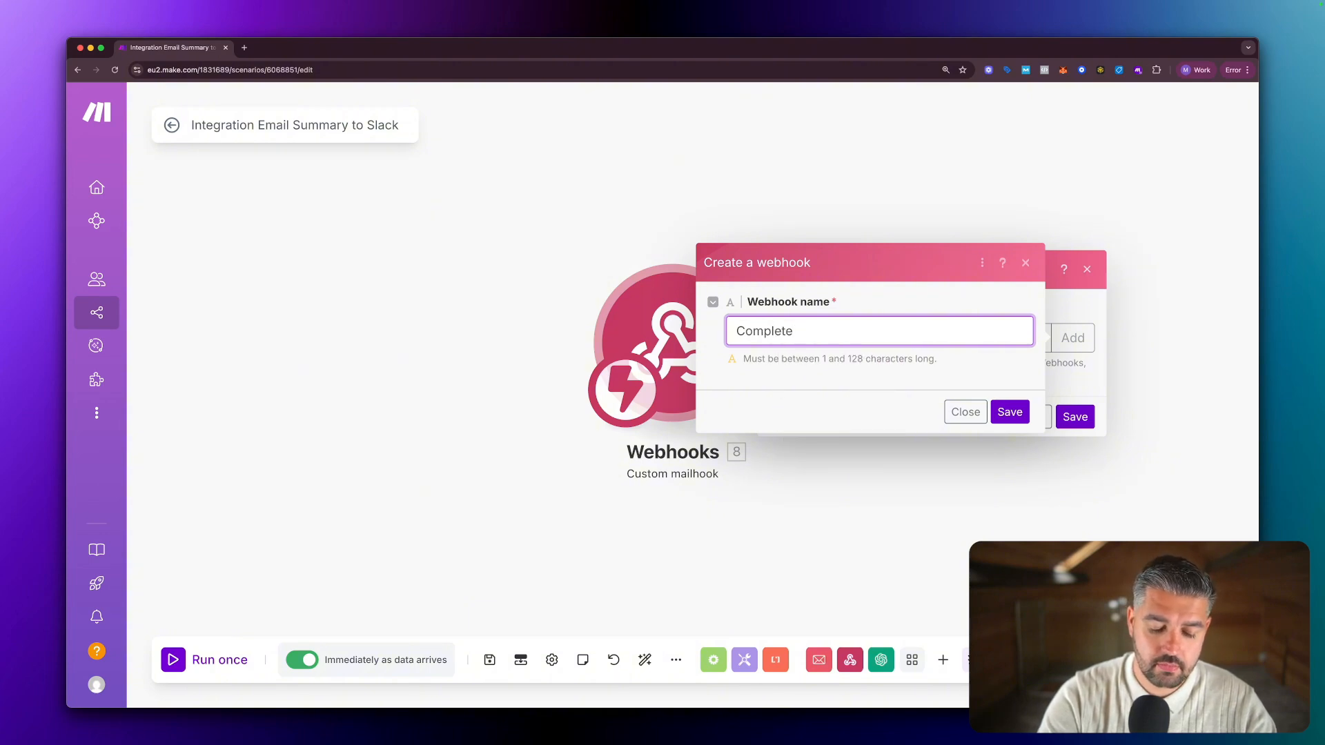
{"action": "type", "text": "Email to Slack"}
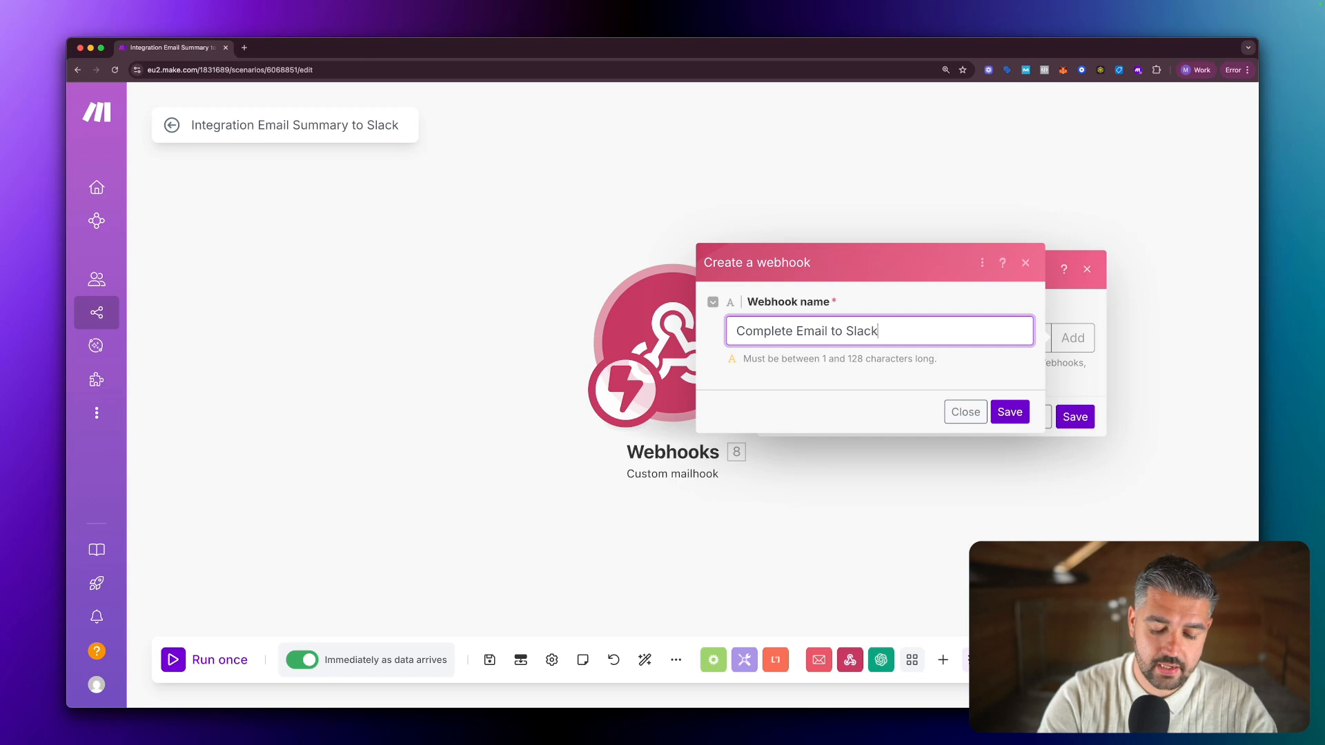
{"action": "type", "text": " Summary"}
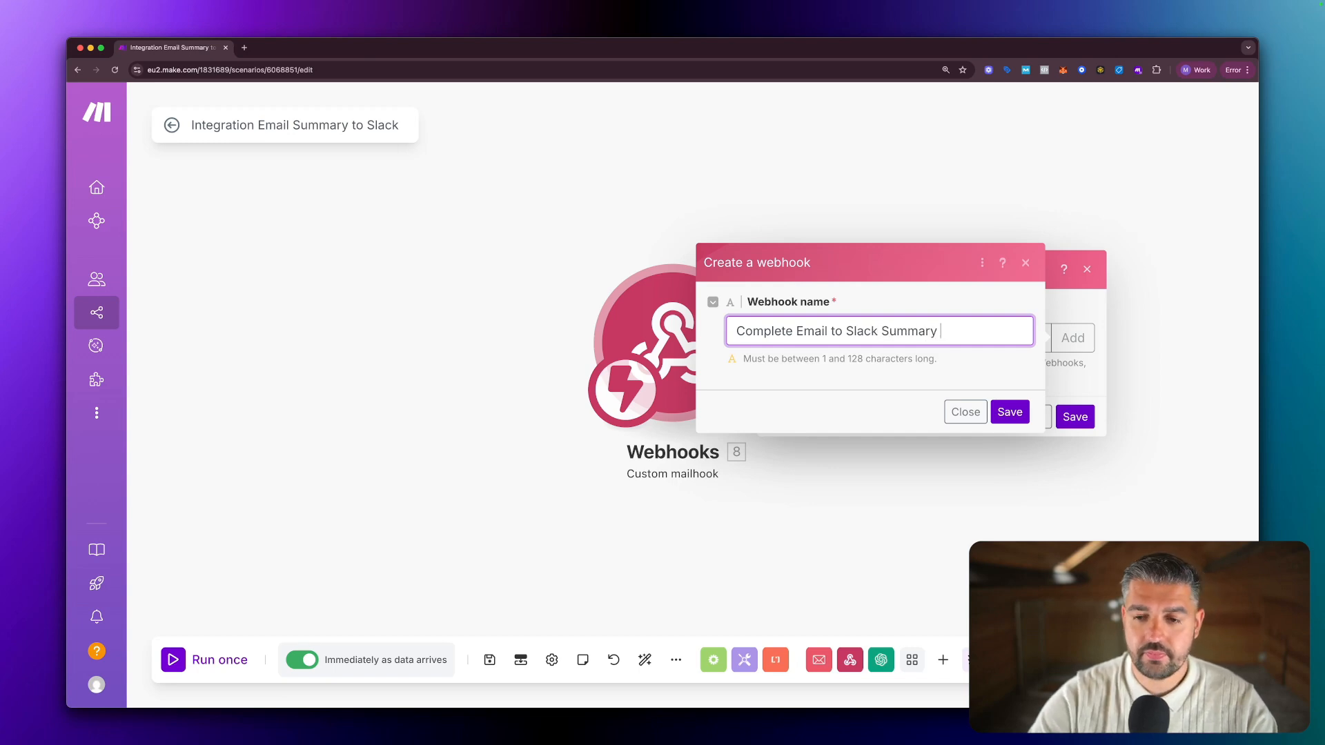
{"action": "left_click", "coordinate": [1007, 418]}
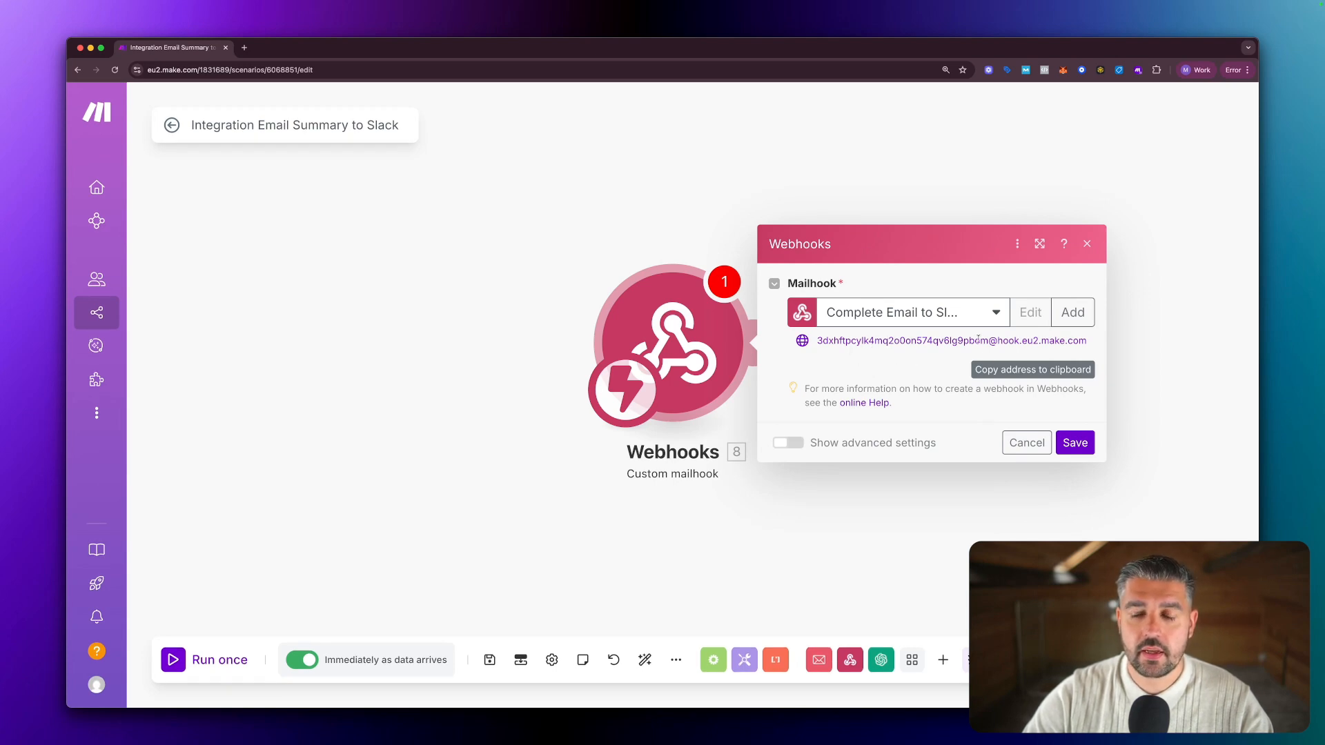
Copy the mailhook's email address and save the trigger module.
{"action": "left_click", "coordinate": [1025, 372]}
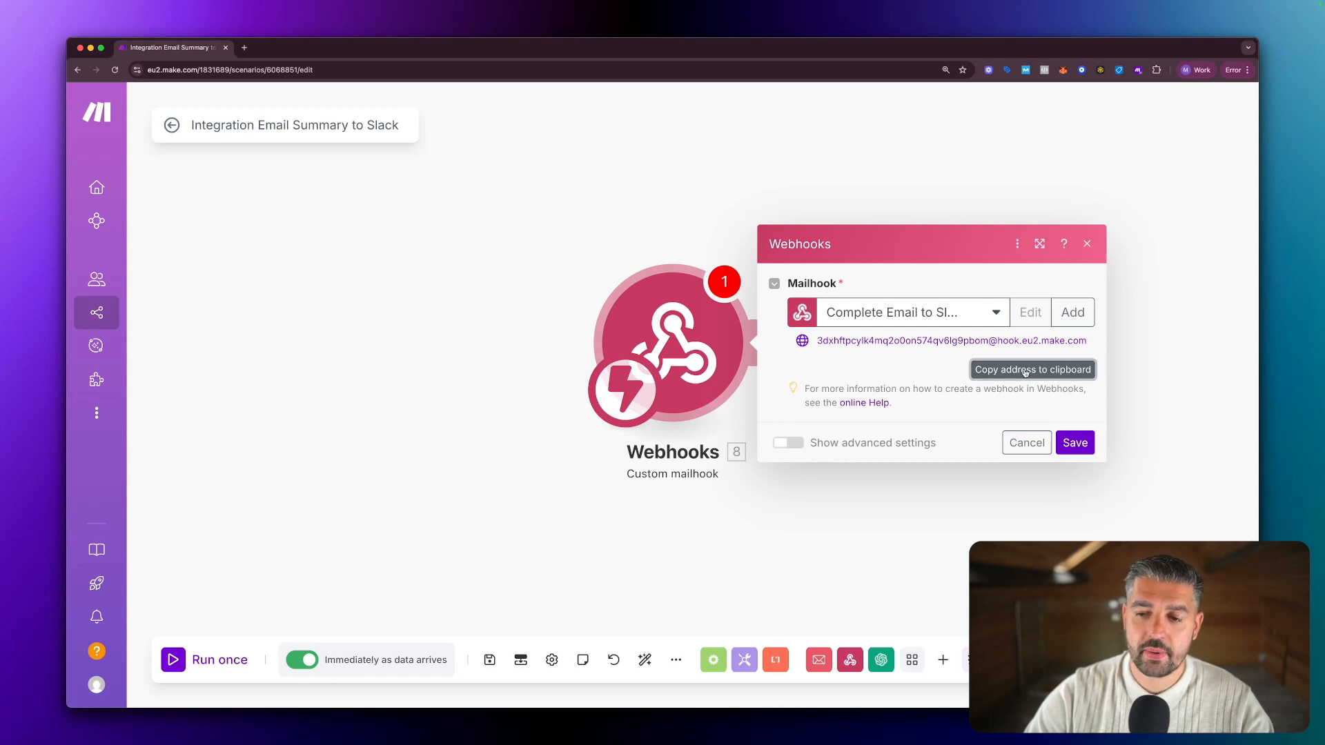
{"action": "left_click", "coordinate": [1068, 444]}
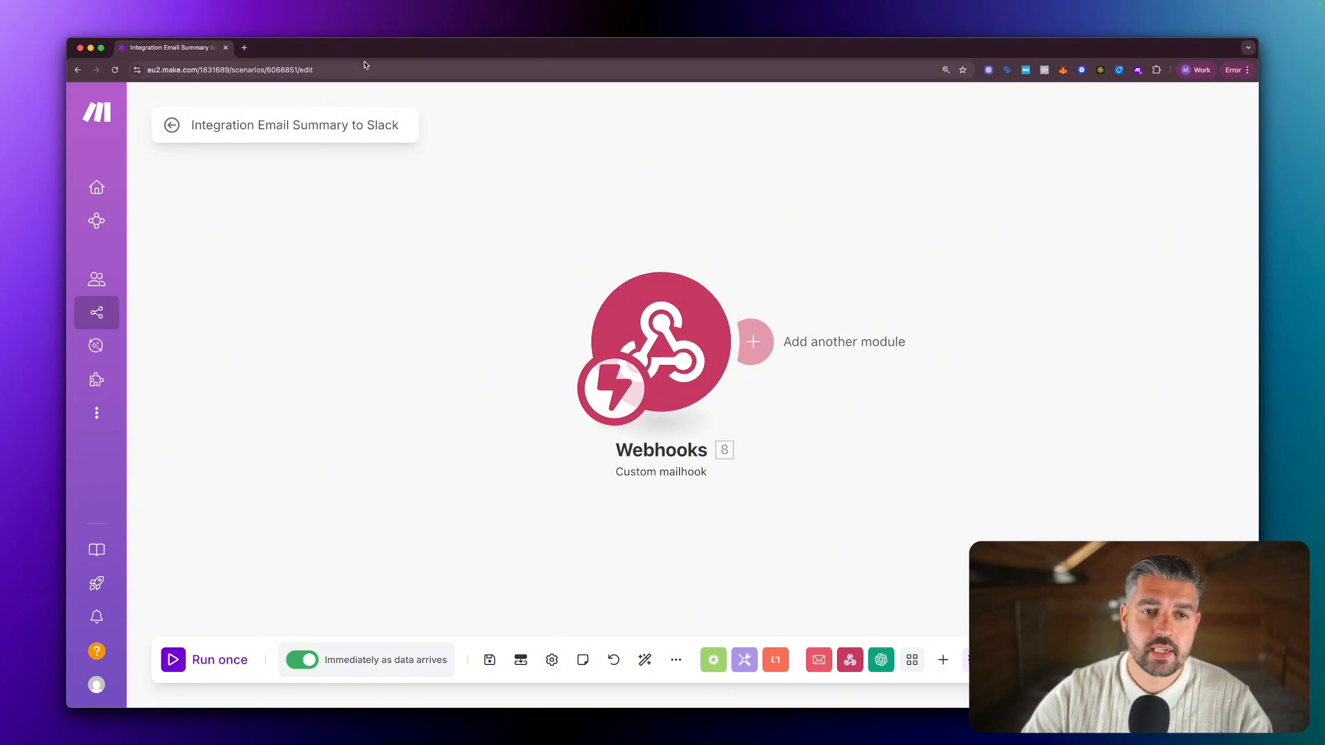
{"action": "left_click_drag", "start_coordinate": [368, 50], "coordinate": [369, 62]}
Show Gmail's Forwarding and POP/IMAP settings and circle the current forwarding setting.
{"action": "left_click", "coordinate": [391, 43]}
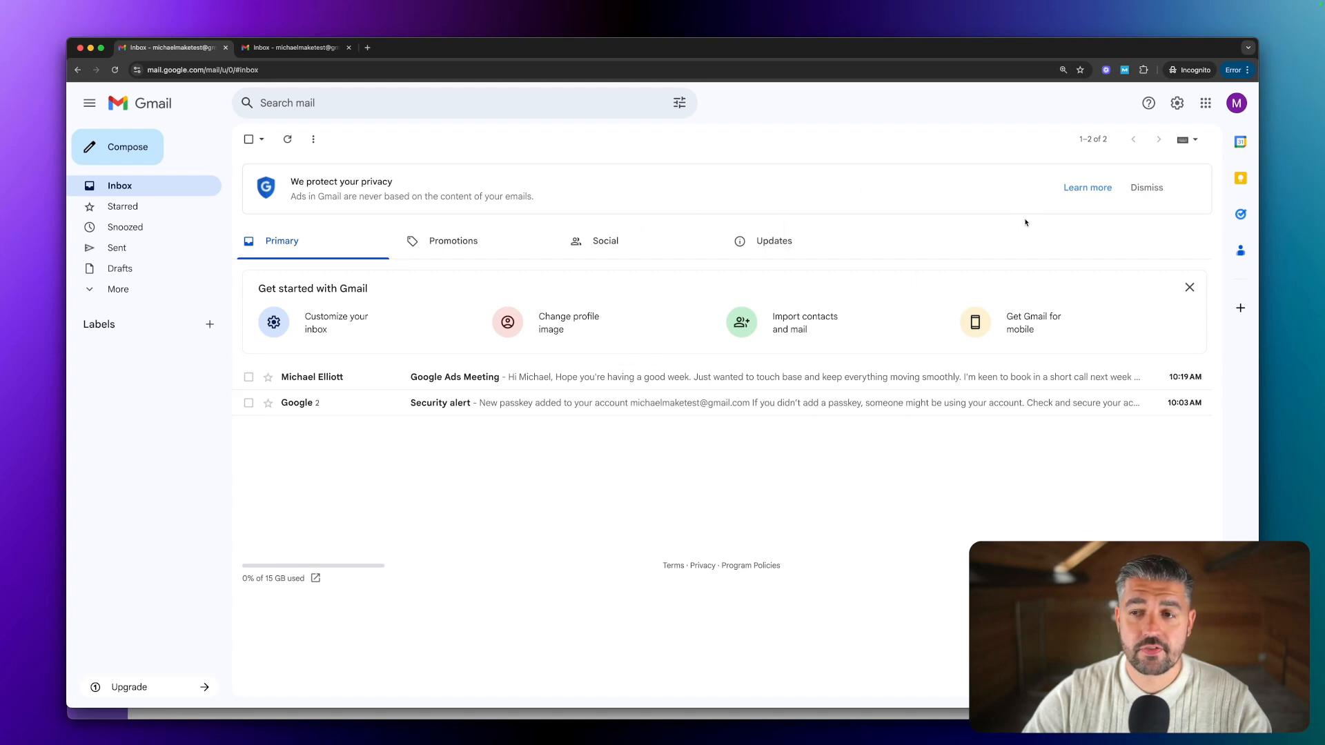
{"action": "left_click", "coordinate": [1177, 104]}
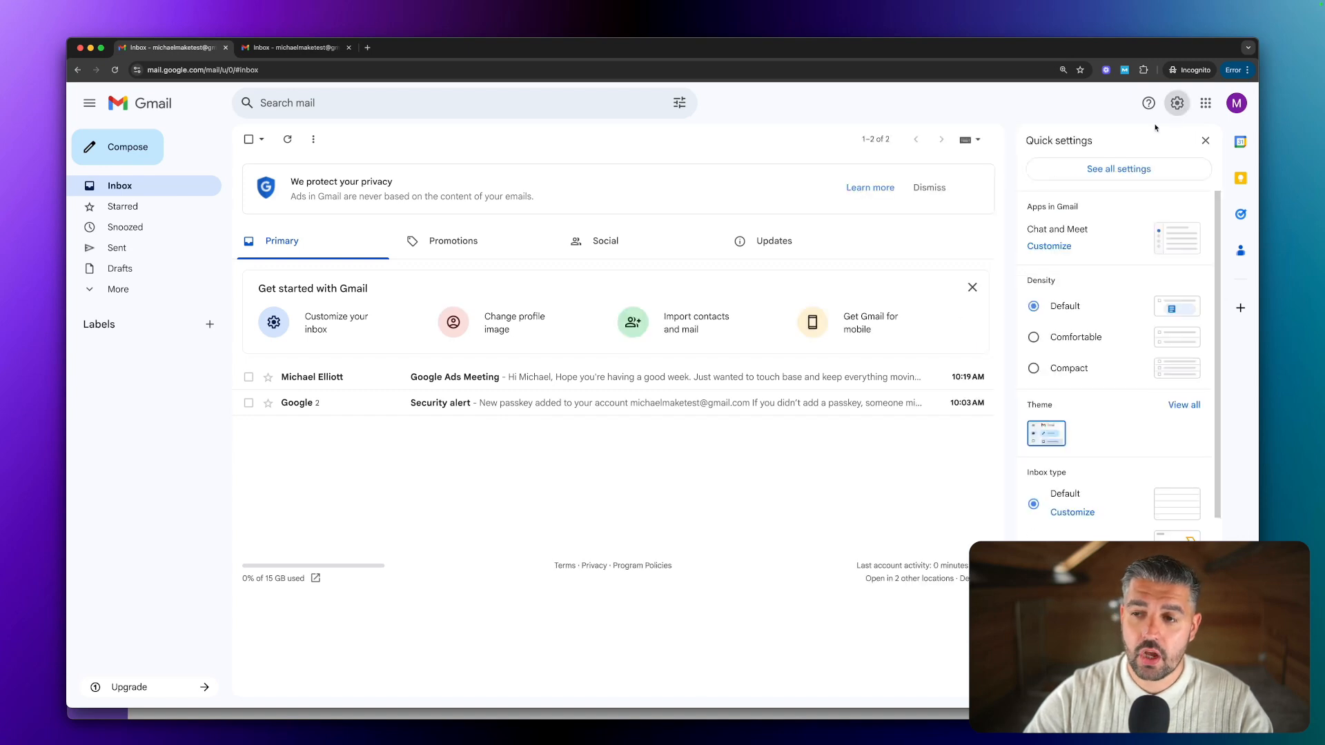
{"action": "left_click", "coordinate": [1114, 172]}
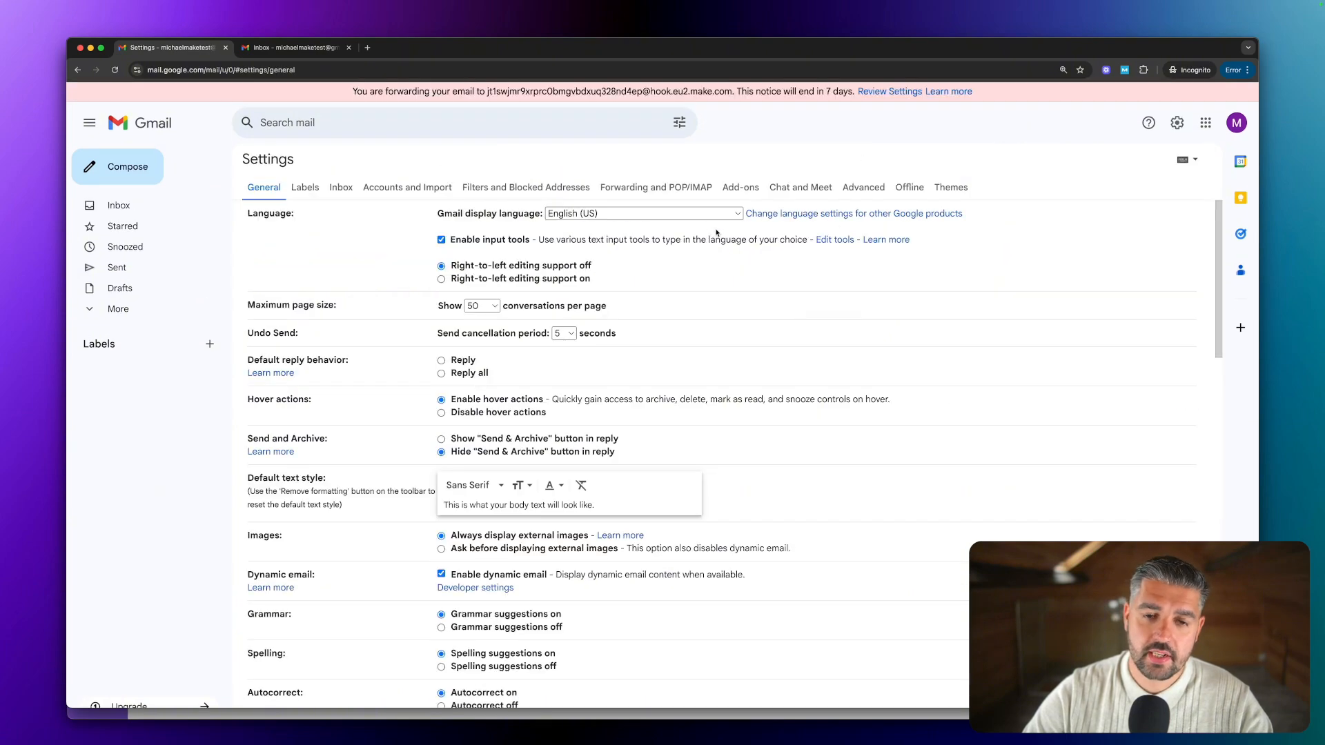
{"action": "left_click", "coordinate": [648, 193]}
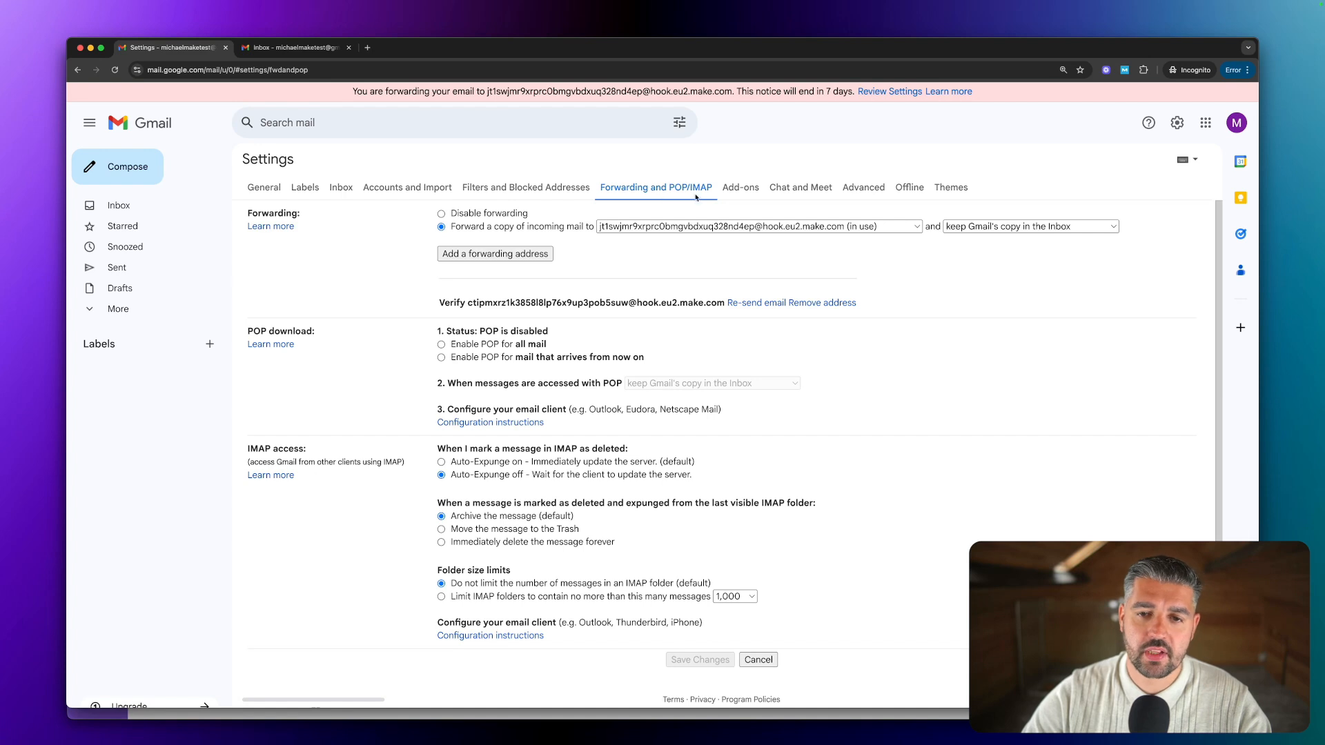
{"action": "key", "text": "ctrl+a"}
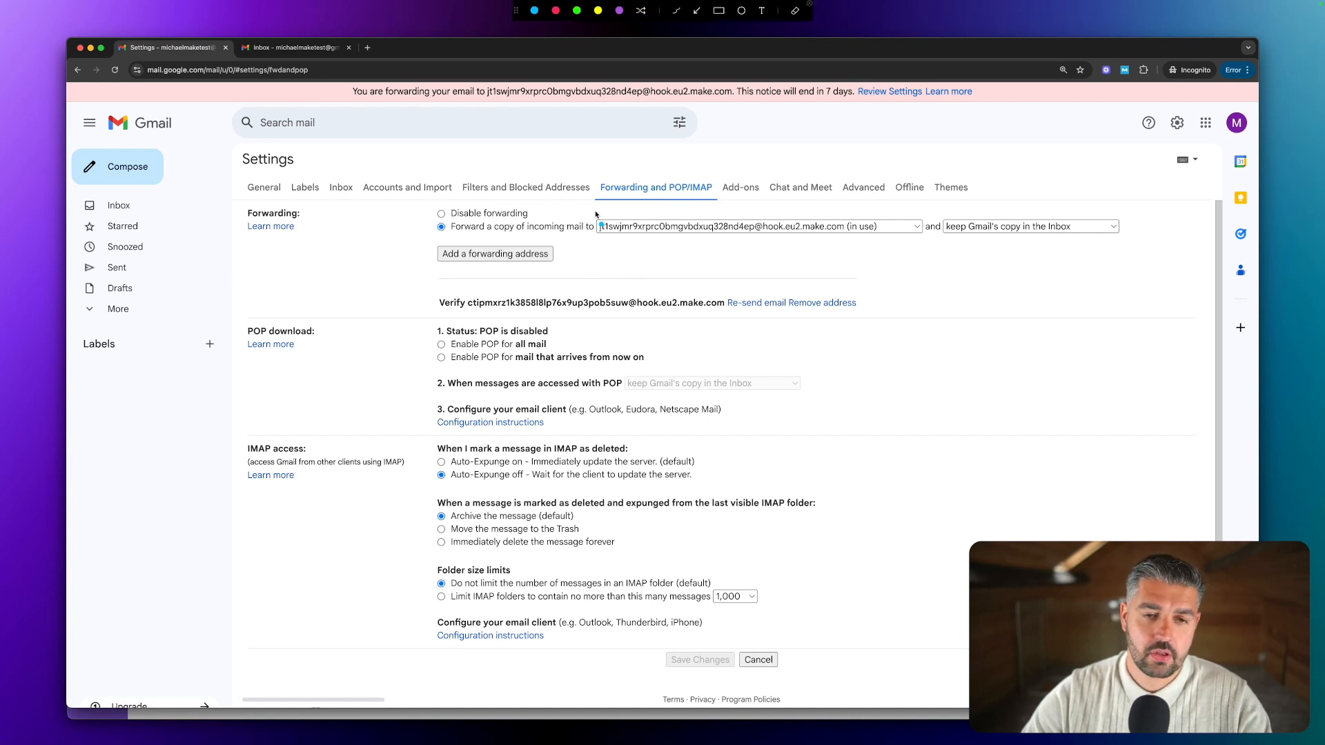
{"action": "mouse_move", "coordinate": [435, 211]}
{"action": "left_mouse_down"}
{"action": "mouse_move", "coordinate": [445, 234]}
{"action": "mouse_move", "coordinate": [911, 252]}
{"action": "mouse_move", "coordinate": [1129, 238]}
{"action": "mouse_move", "coordinate": [1068, 197]}
{"action": "mouse_move", "coordinate": [419, 204]}
{"action": "left_mouse_up"}
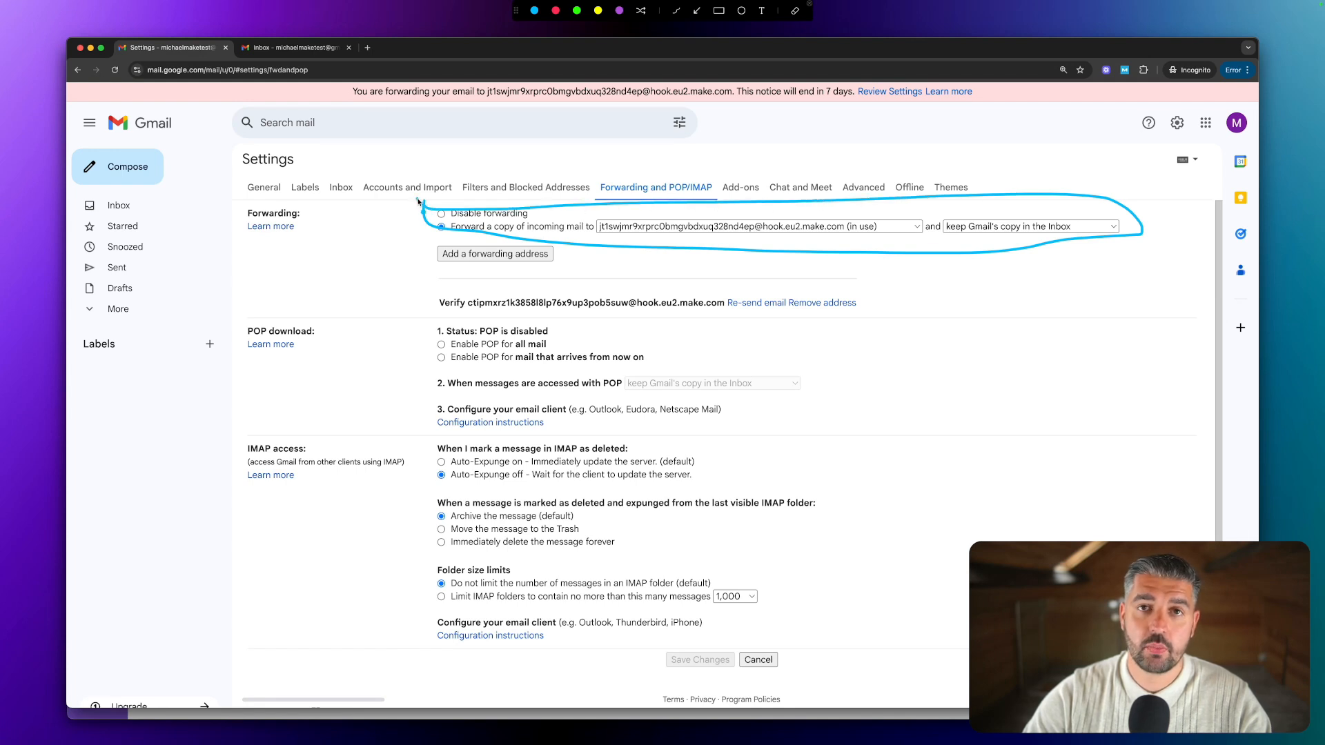
{"action": "key", "text": "Escape"}
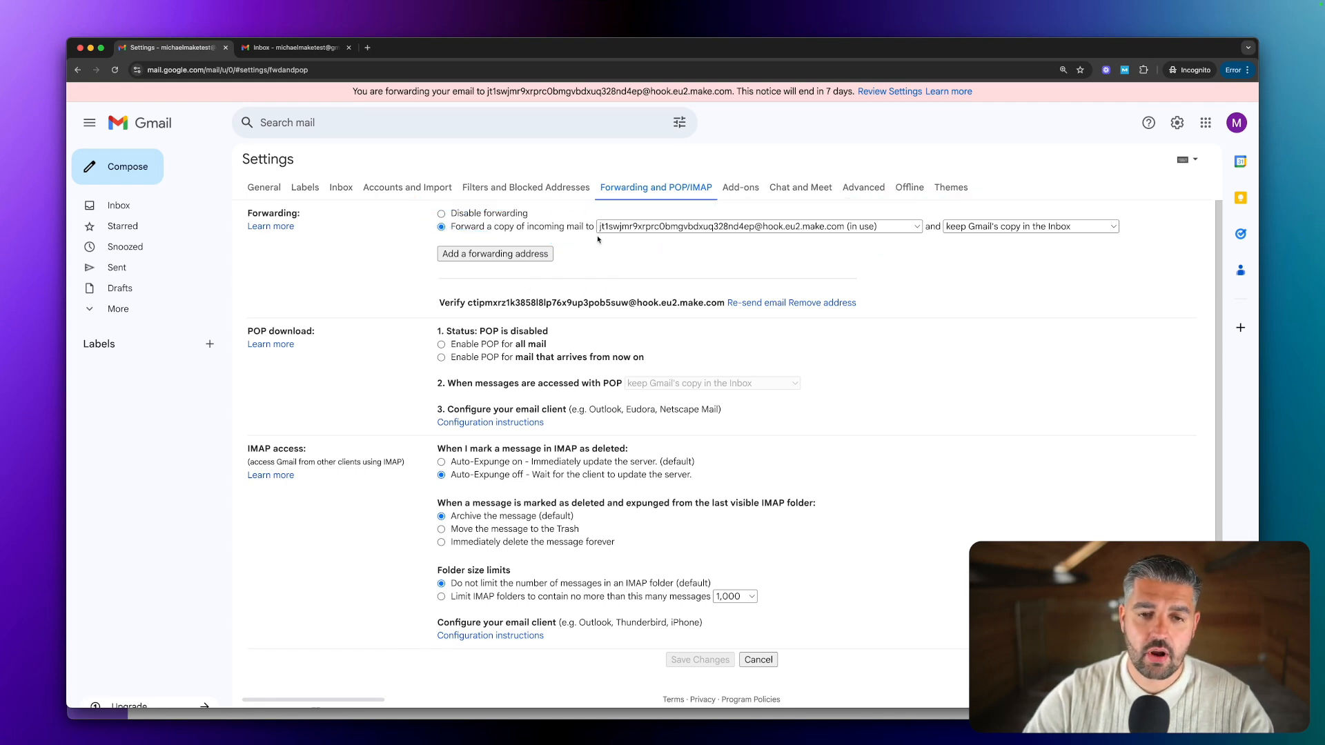
Add the pasted mailhook address as a Gmail forwarding address, approving it with a passkey.
{"action": "left_click", "coordinate": [491, 255]}
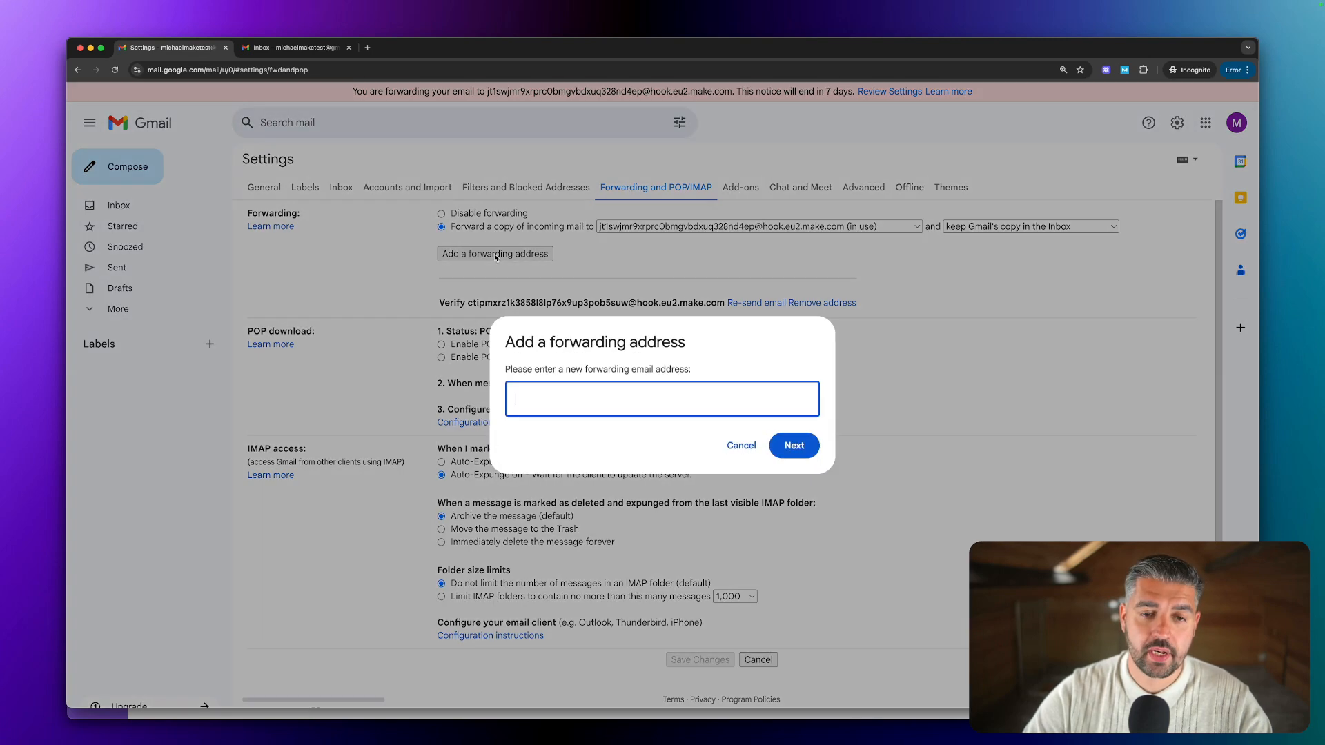
{"action": "key", "text": "super+v"}
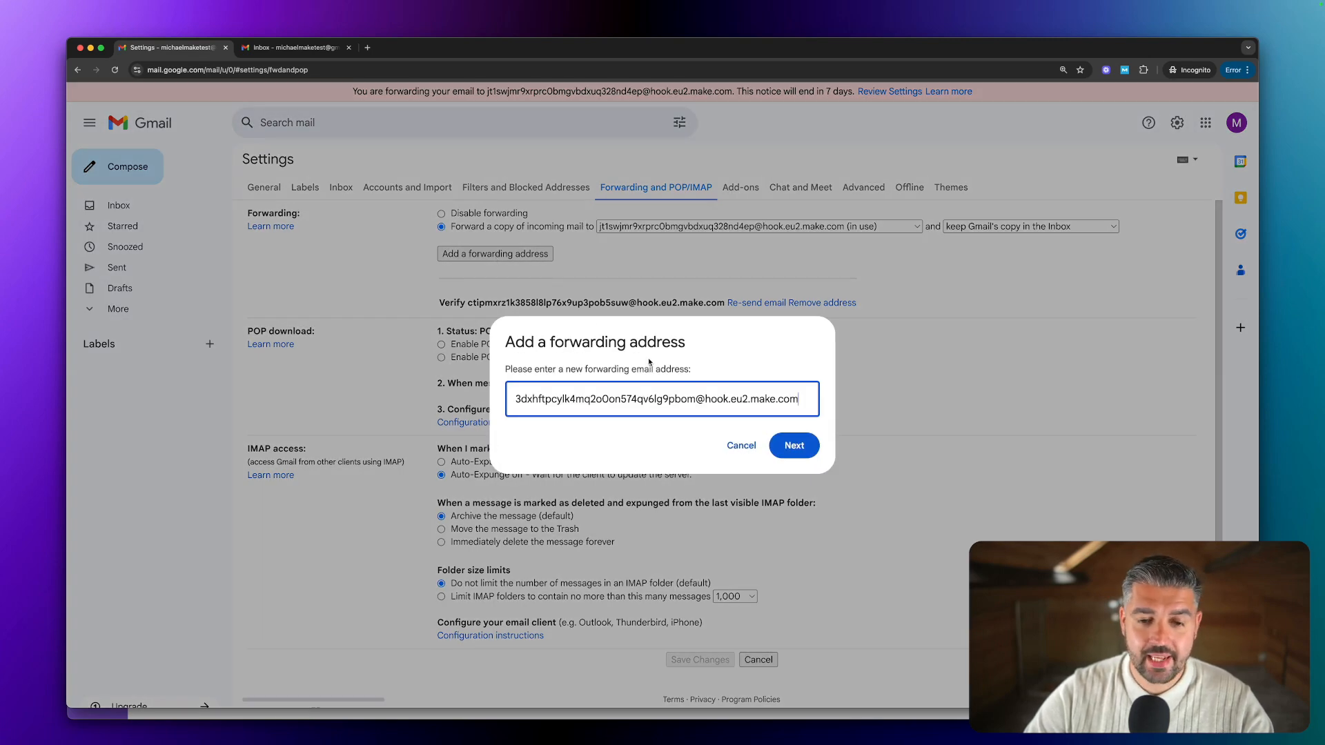
{"action": "left_click_drag", "start_coordinate": [739, 401], "coordinate": [473, 409]}
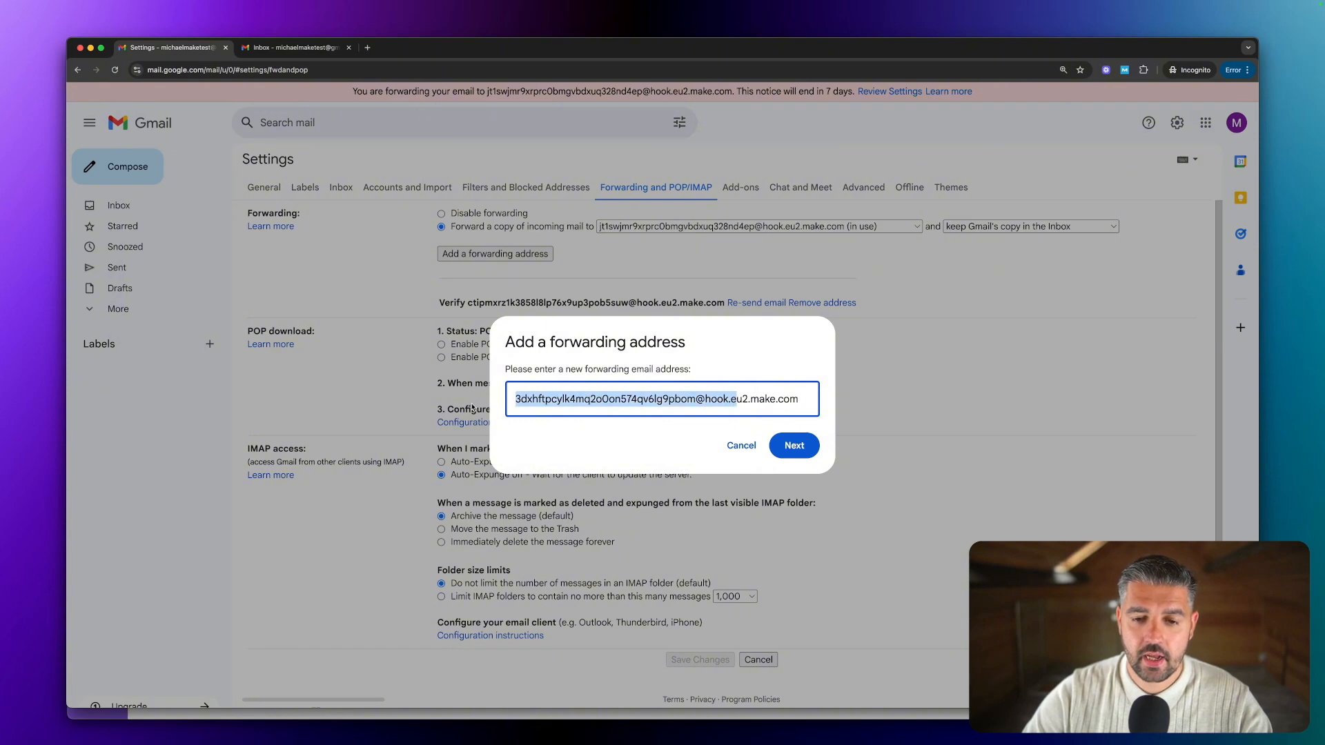
{"action": "left_click", "coordinate": [544, 399]}
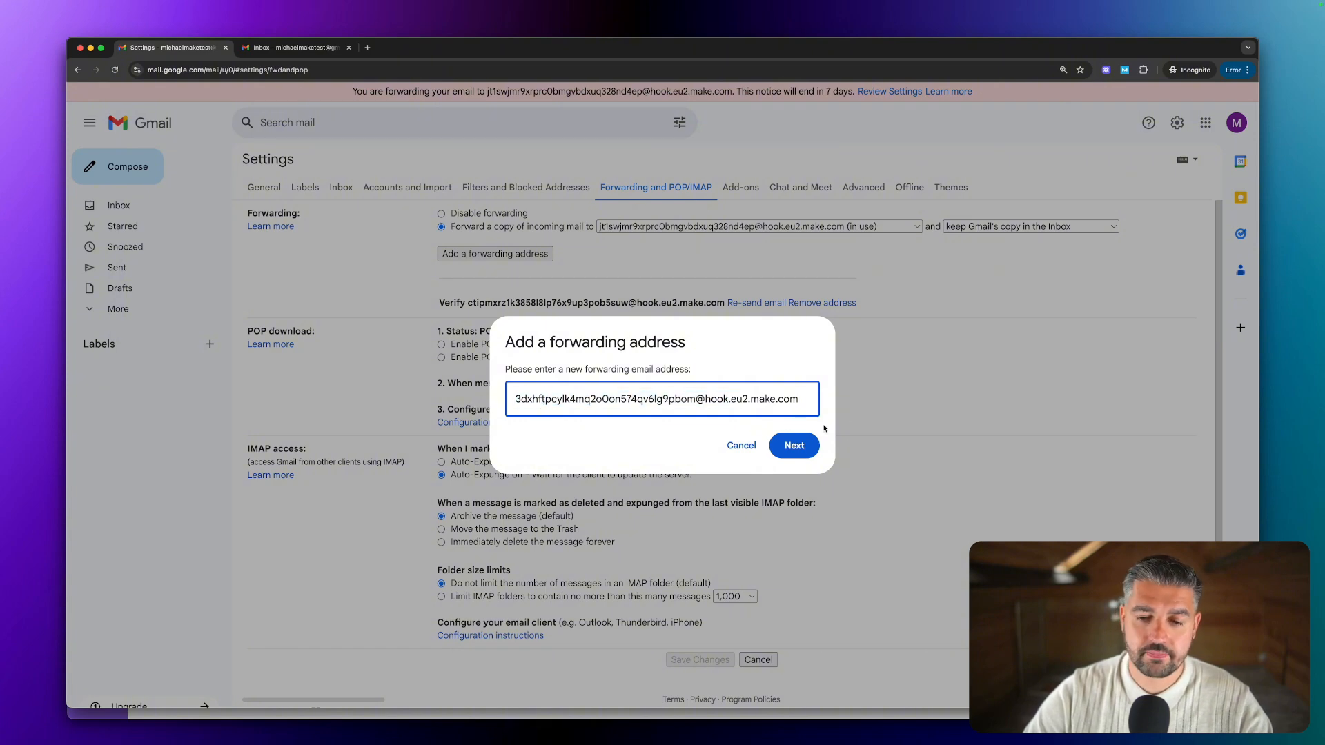
{"action": "left_click", "coordinate": [793, 447]}
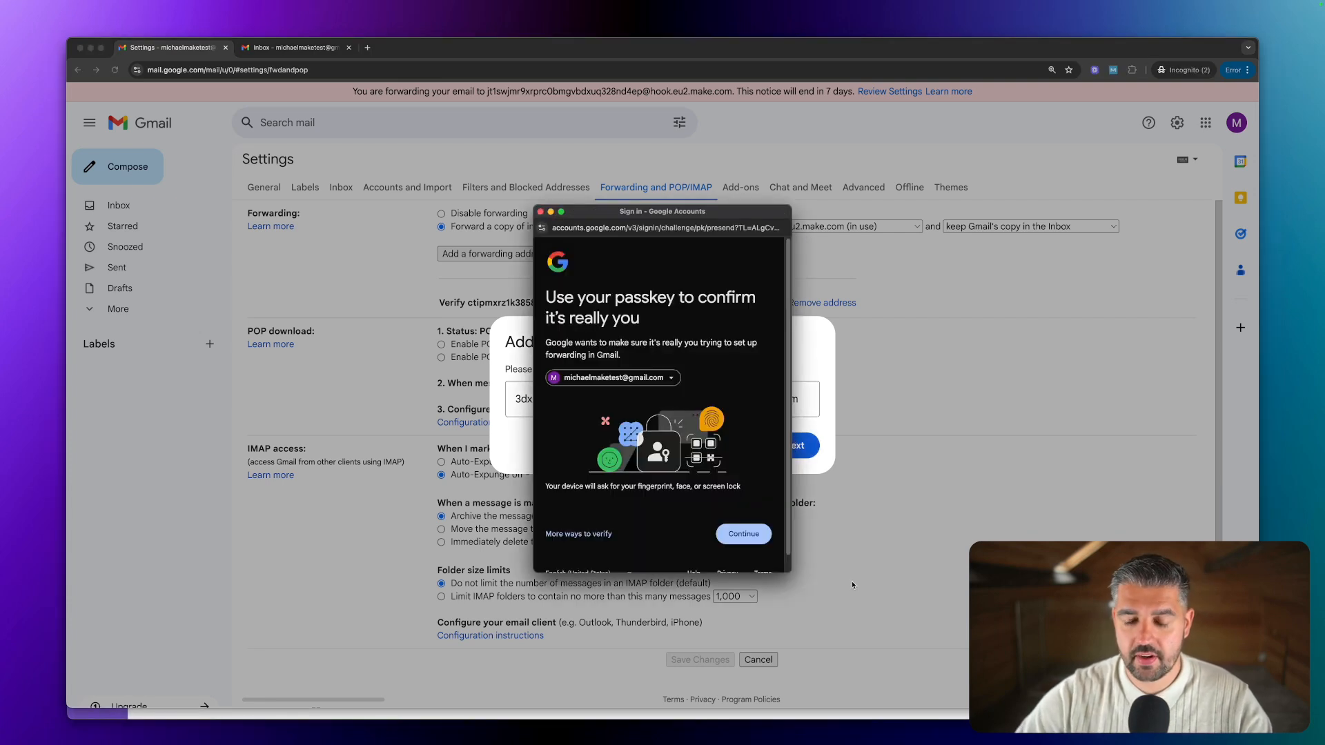
{"action": "left_click", "coordinate": [738, 535]}
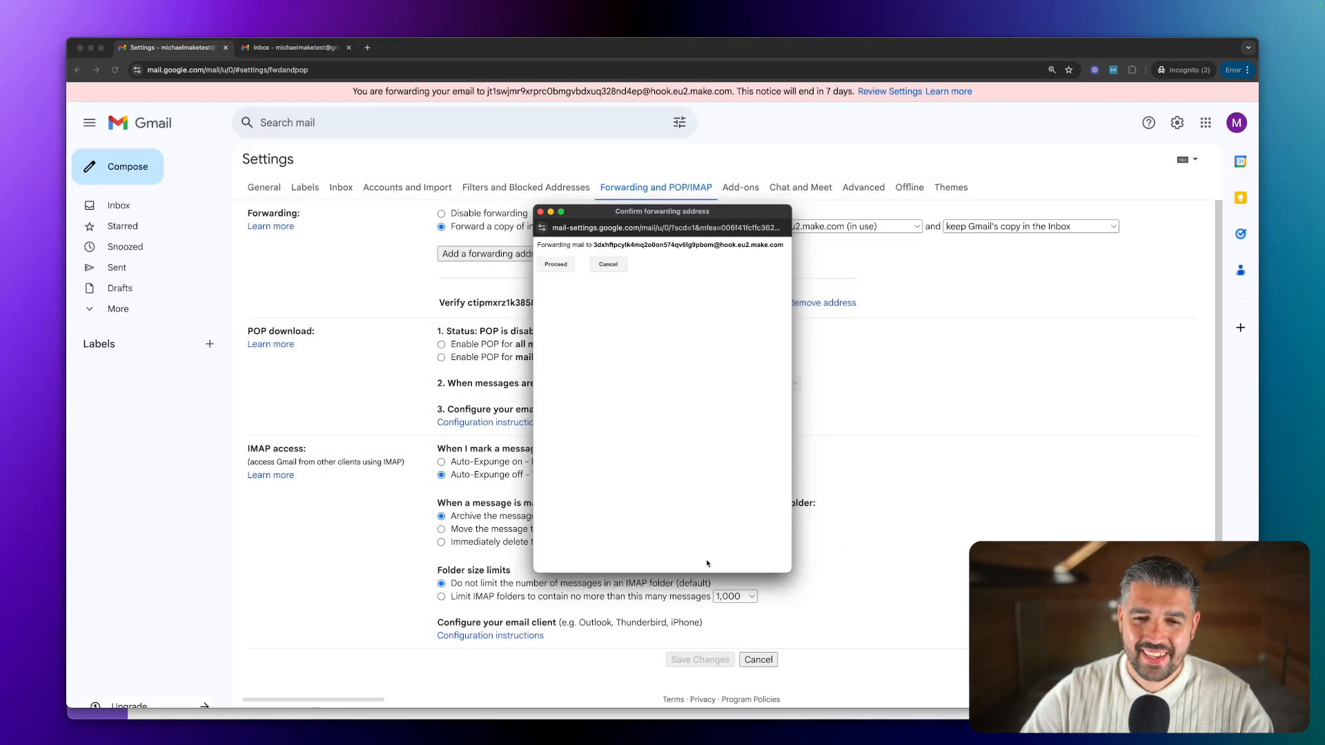
{"action": "left_click", "coordinate": [556, 265]}
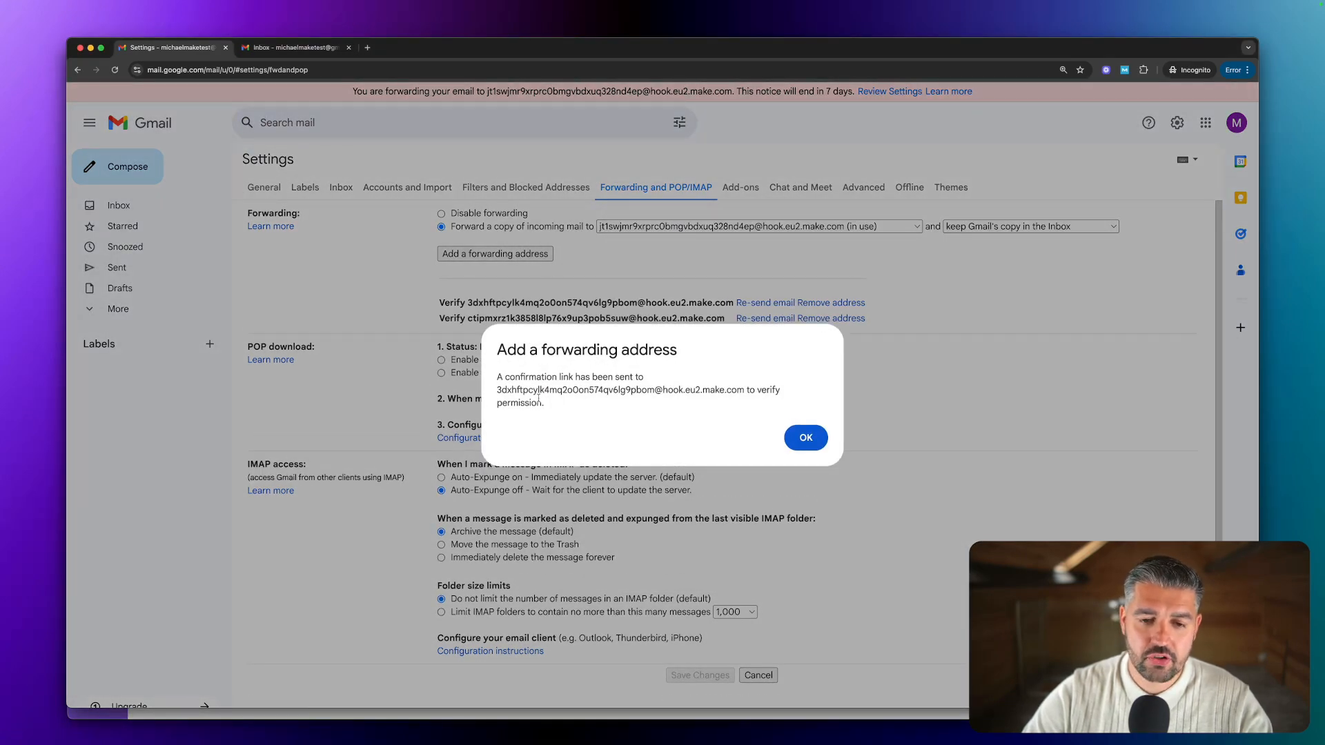
Point an arrow at the confirmation message, then acknowledge the confirmation-link notice.
{"action": "key", "text": "ctrl+a"}
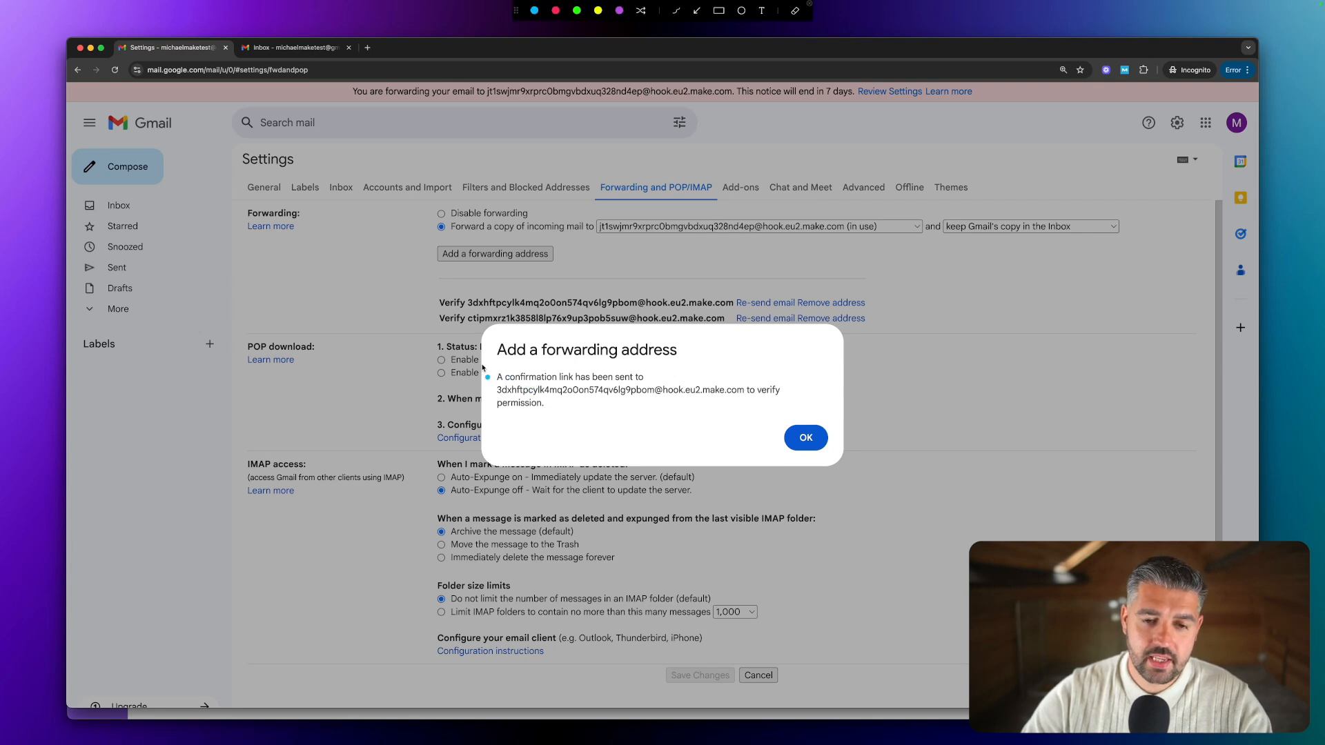
{"action": "left_click", "coordinate": [697, 10]}
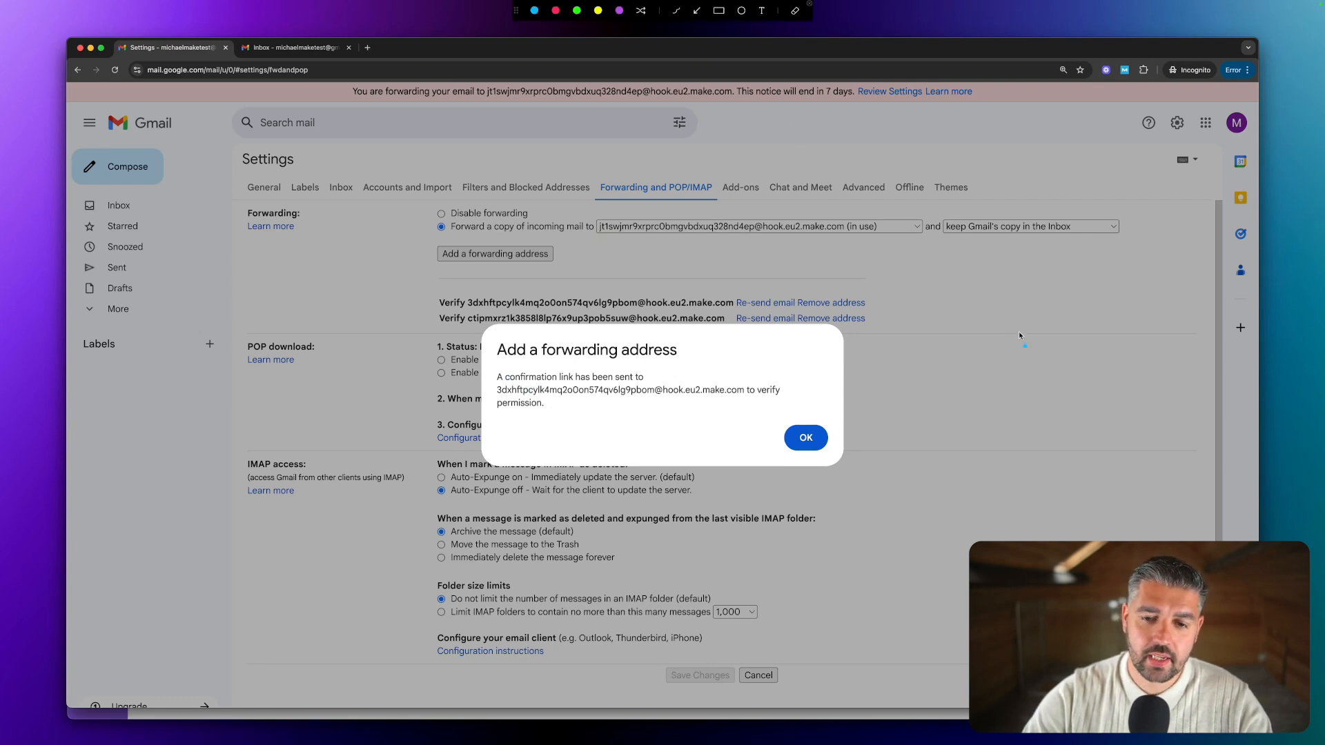
{"action": "mouse_move", "coordinate": [1000, 332]}
{"action": "left_mouse_down"}
{"action": "mouse_move", "coordinate": [695, 384]}
{"action": "mouse_move", "coordinate": [722, 384]}
{"action": "left_mouse_up"}
{"action": "key", "text": "Escape"}
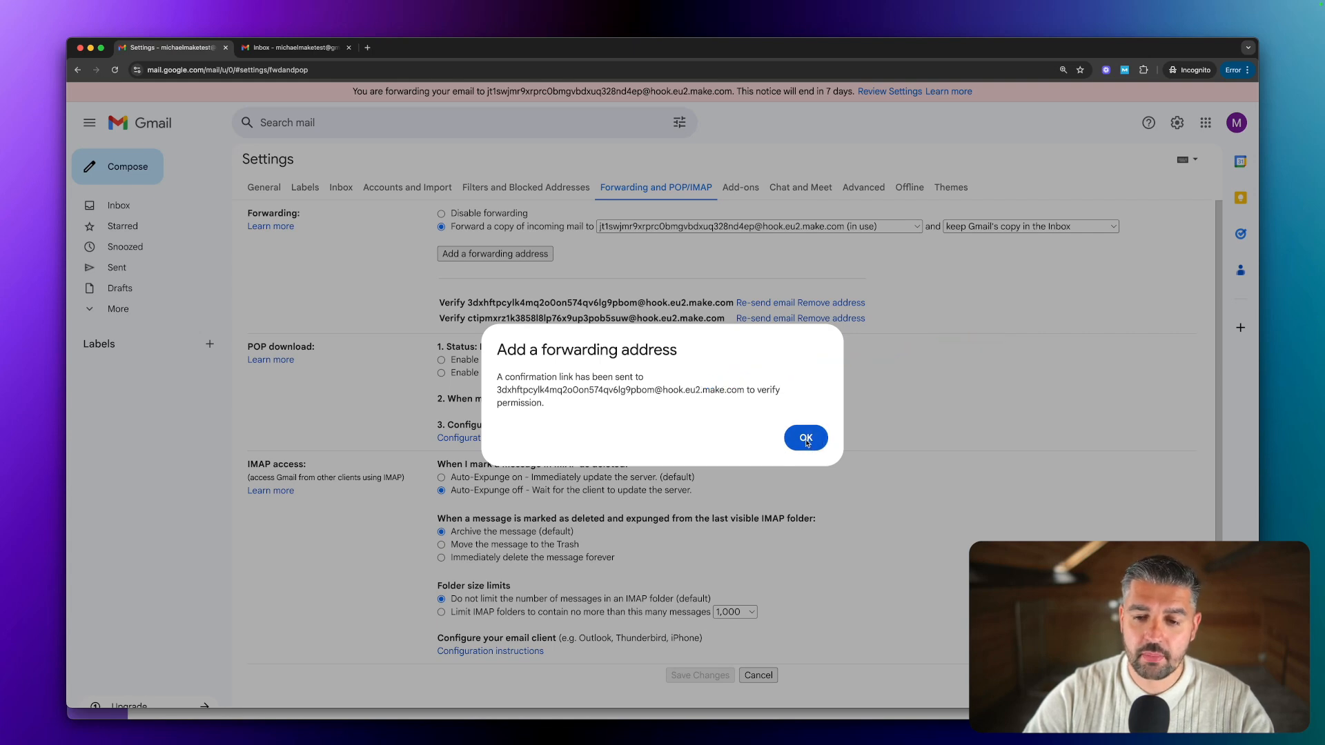
{"action": "left_click", "coordinate": [803, 439]}
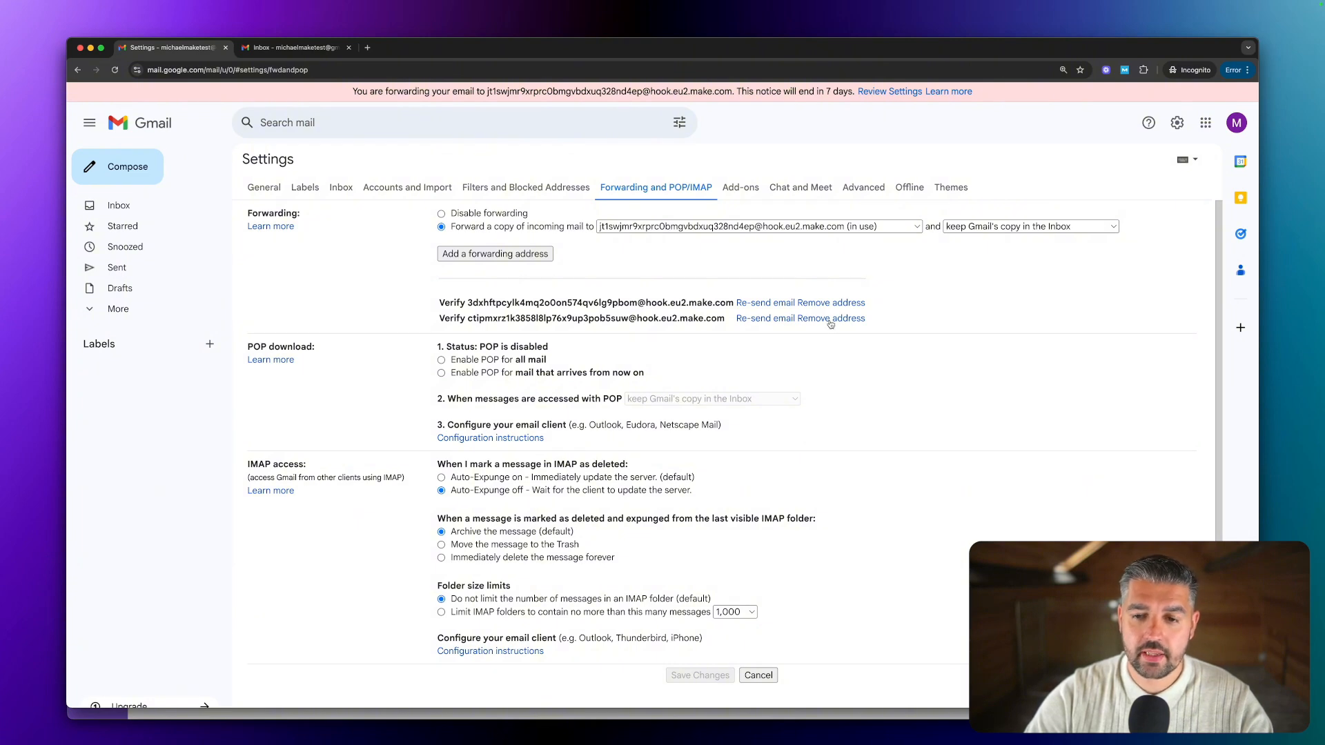
Remove the extra unverified forwarding address and switch back to Make.
{"action": "left_click", "coordinate": [829, 320]}
{"action": "left_click", "coordinate": [802, 432]}
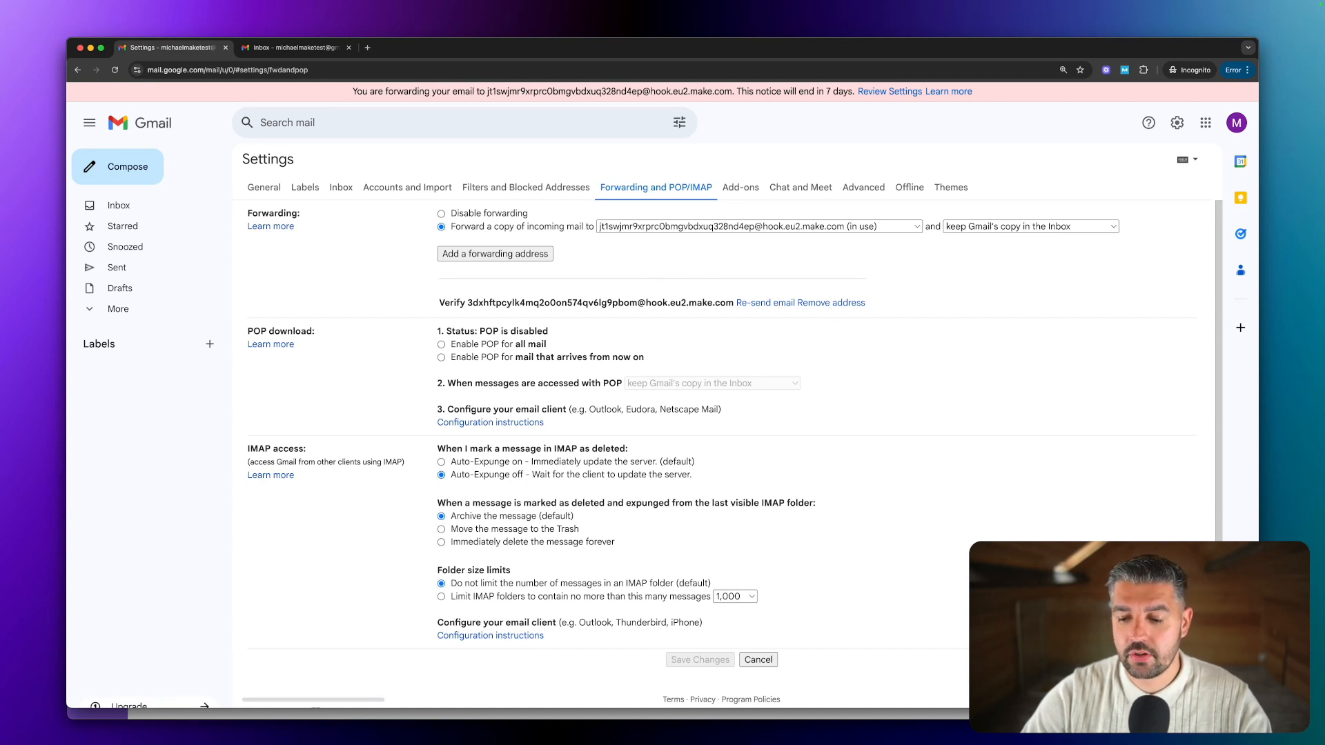
{"action": "key", "text": "super+grave"}
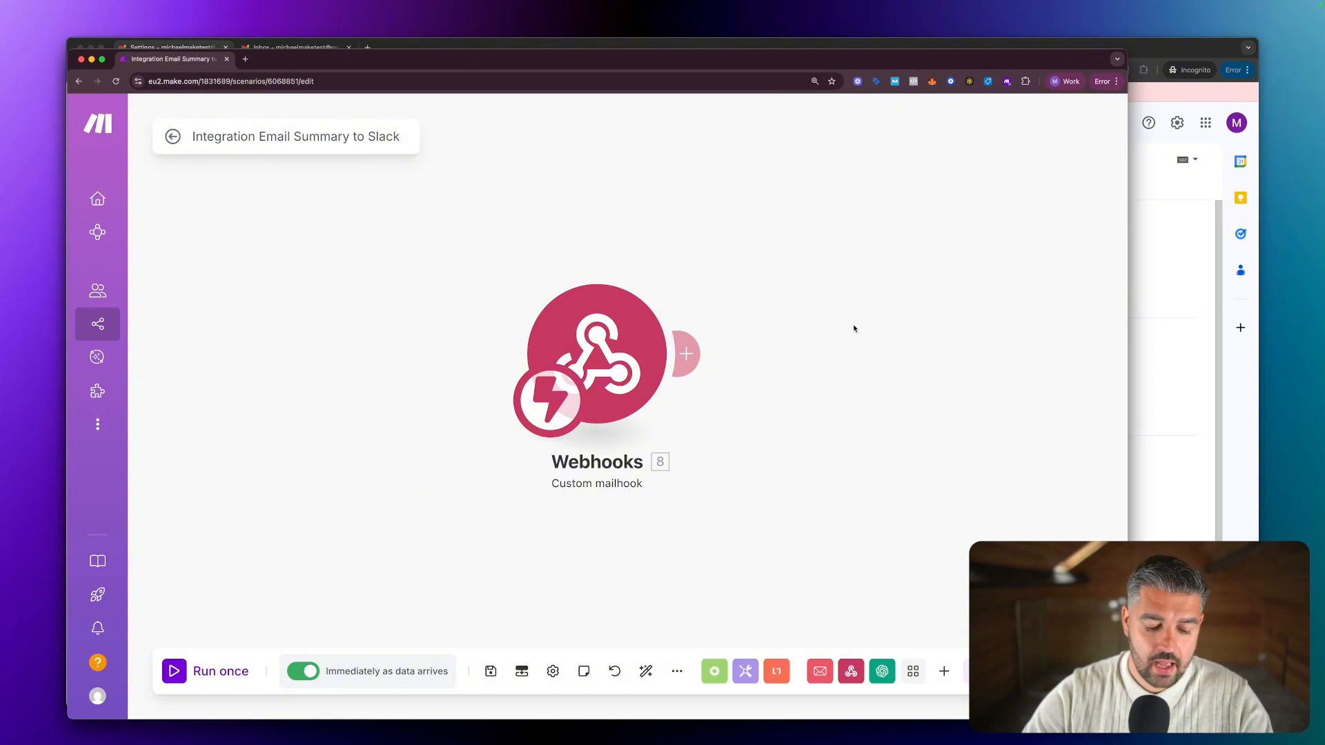
Run only the Webhooks module so it waits for incoming mail.
{"action": "key", "text": "ctrl+alt+Return"}
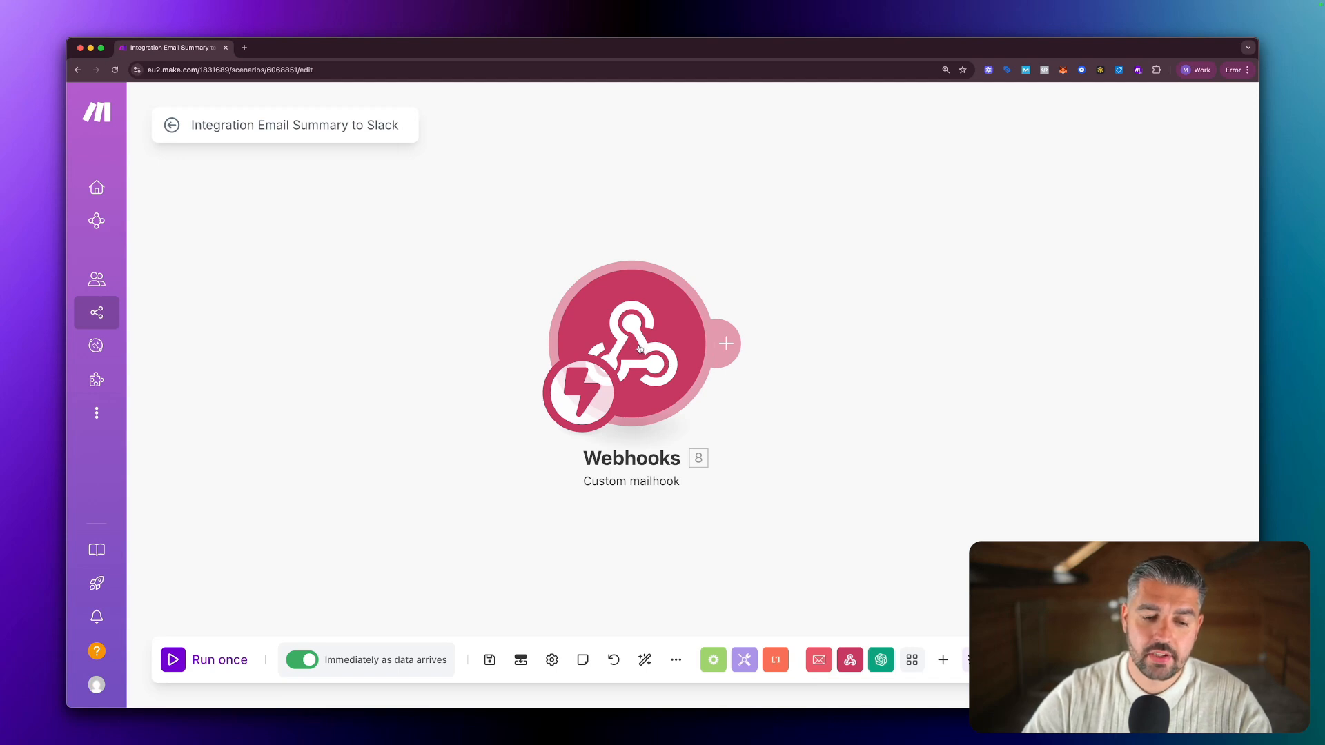
{"action": "right_click", "coordinate": [639, 348]}
{"action": "left_click", "coordinate": [407, 338]}
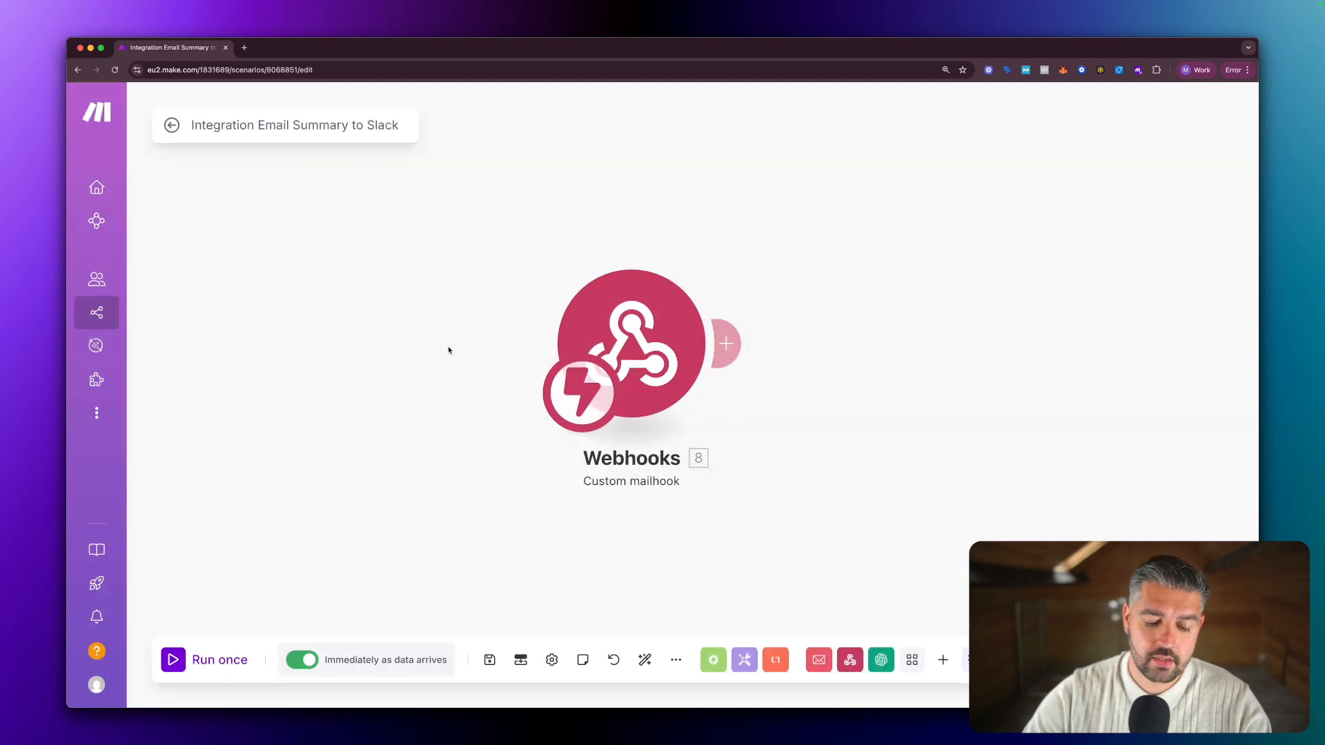
{"action": "right_click", "coordinate": [640, 345]}
{"action": "left_click", "coordinate": [688, 382]}
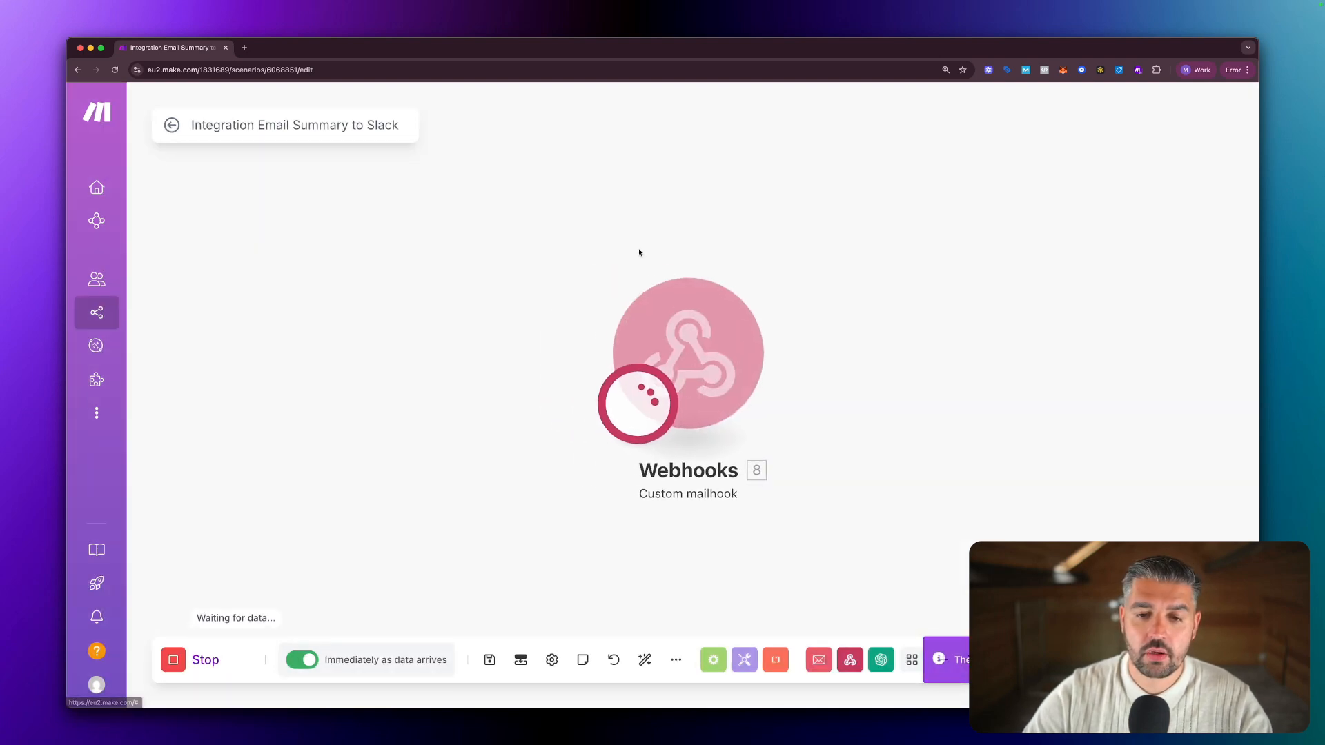
Resend Gmail's forwarding confirmation email to the mailhook and switch back to Make.
{"action": "double_click", "coordinate": [501, 53]}
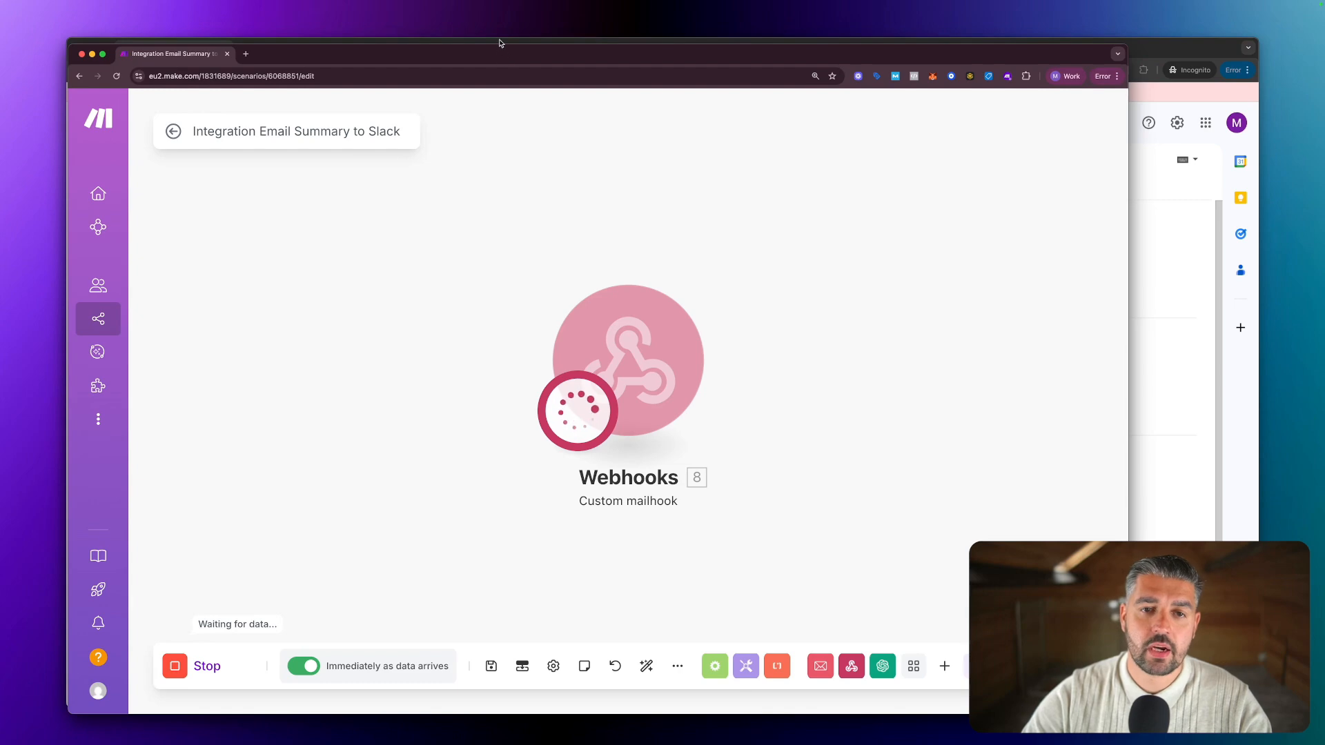
{"action": "key", "text": "super+grave"}
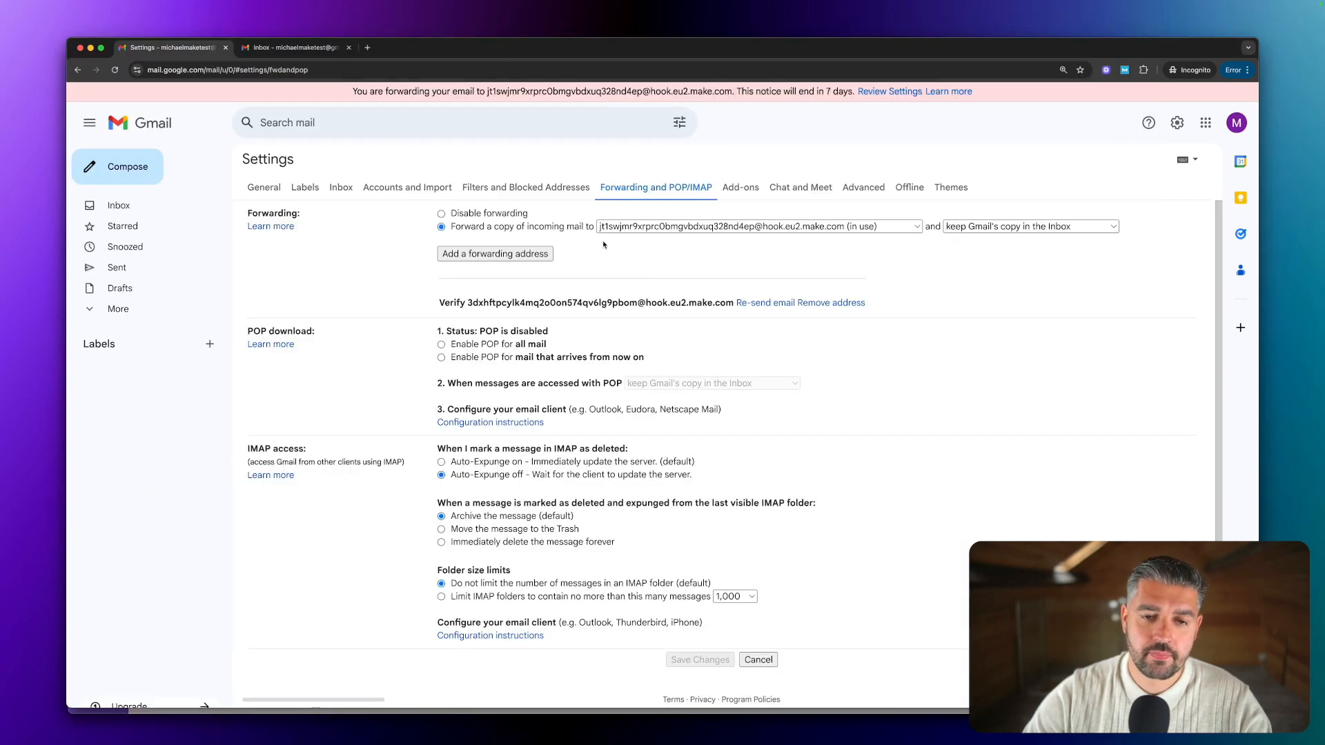
{"action": "left_click", "coordinate": [756, 304]}
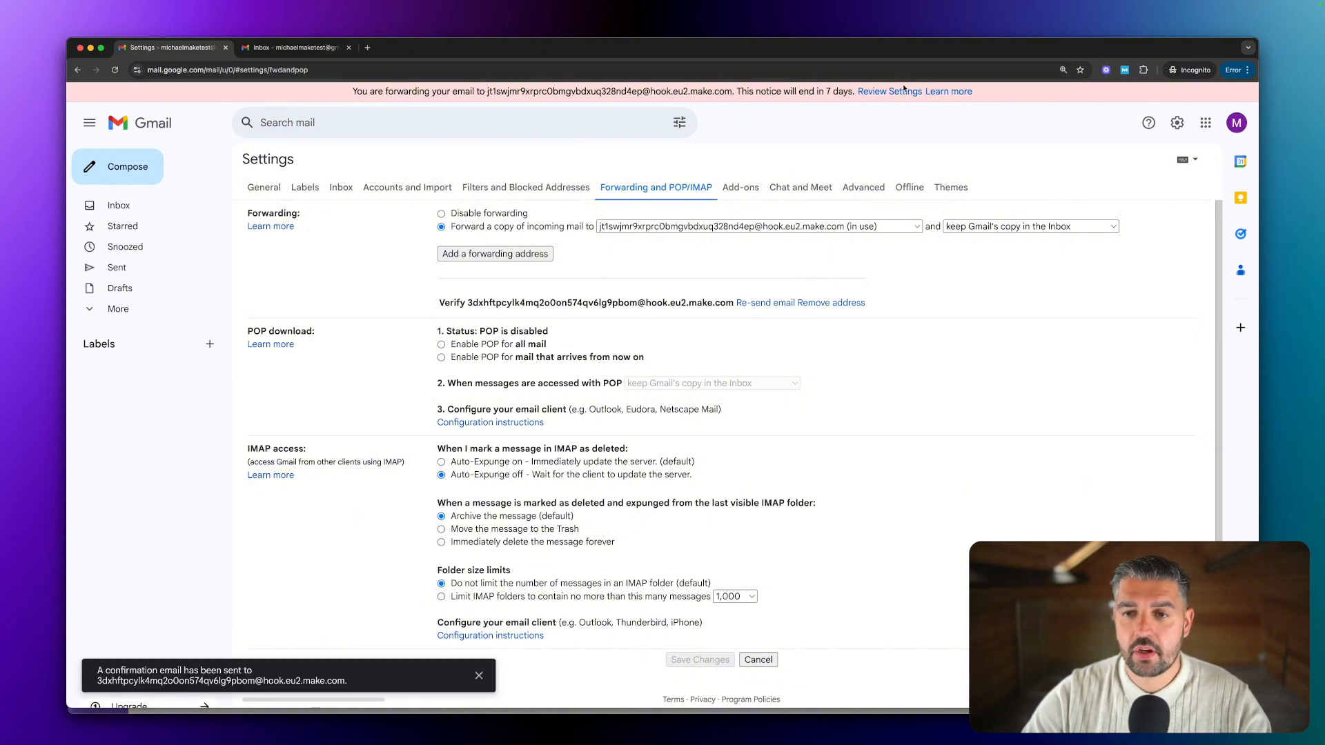
{"action": "double_click", "coordinate": [848, 50]}
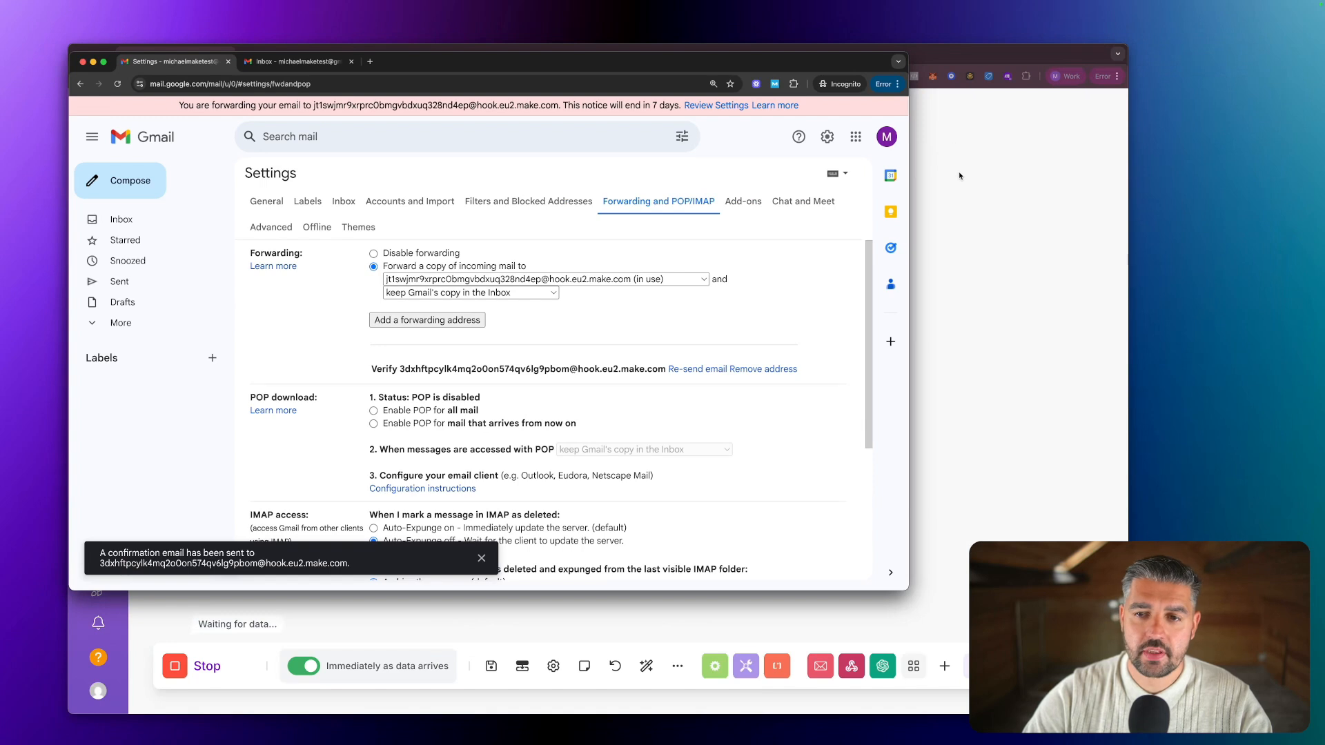
{"action": "left_click", "coordinate": [1003, 209]}
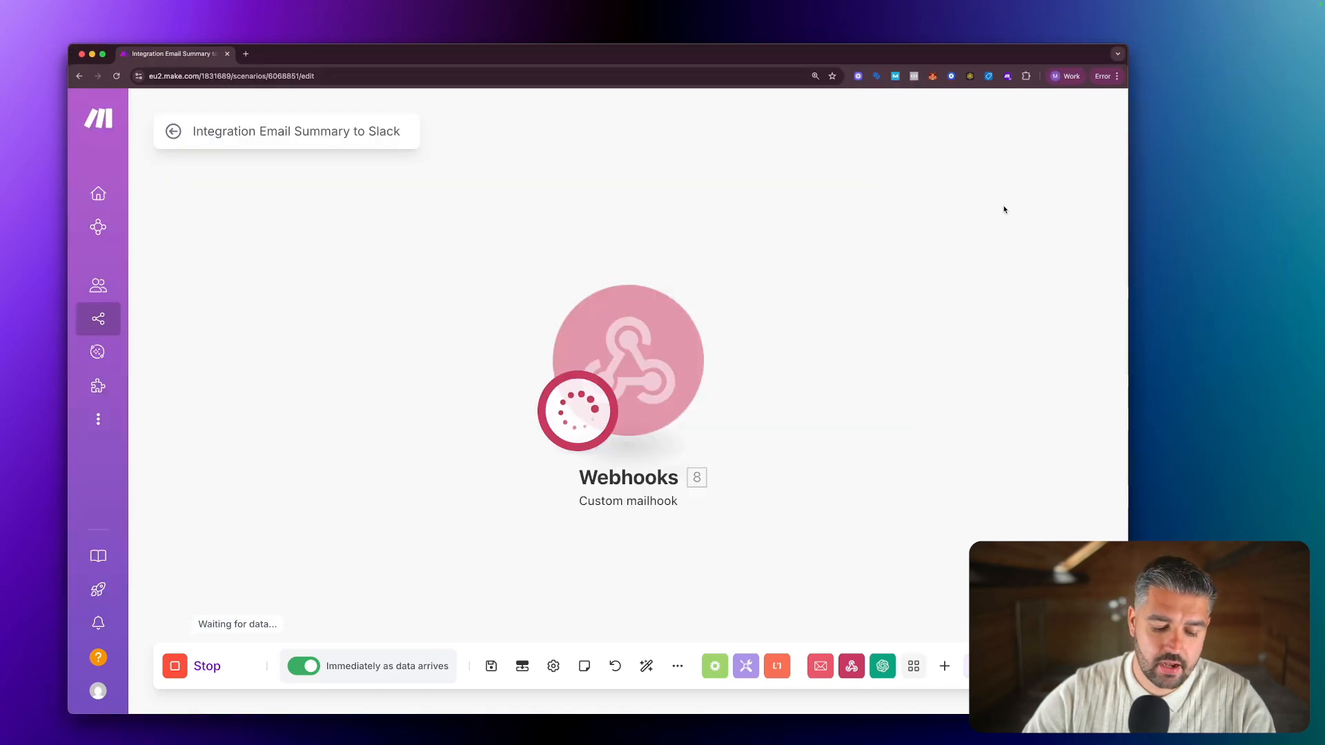
{"action": "key", "text": "ctrl+alt+Return"}
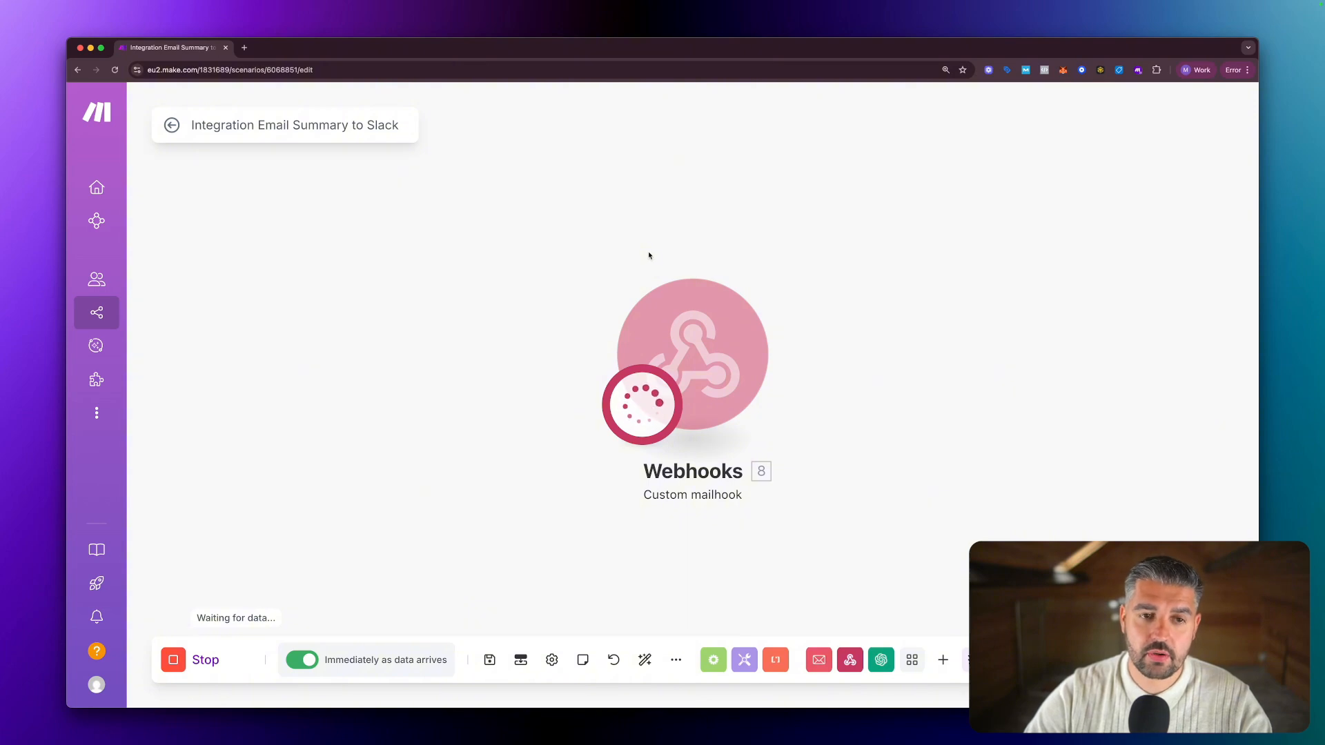
Resend the confirmation email once more and return to Make to check the capture.
{"action": "double_click", "coordinate": [396, 53]}
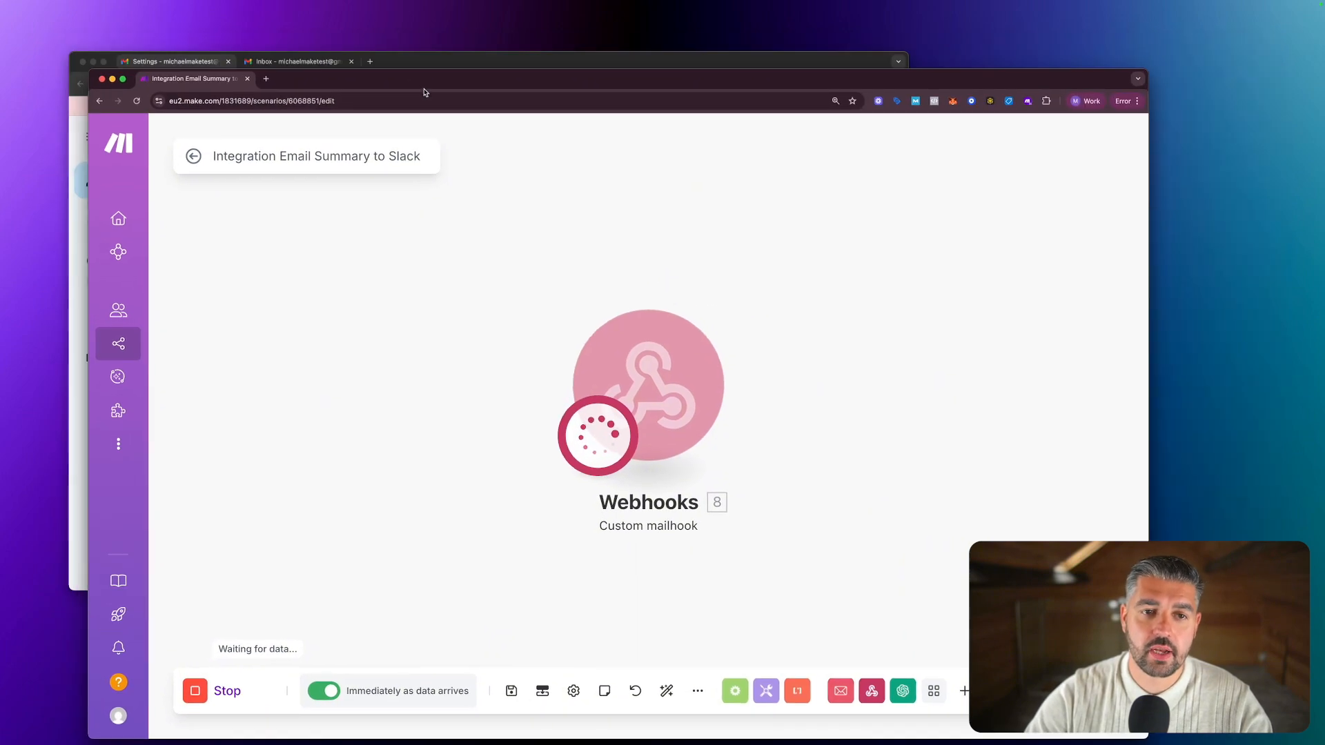
{"action": "left_click", "coordinate": [448, 58]}
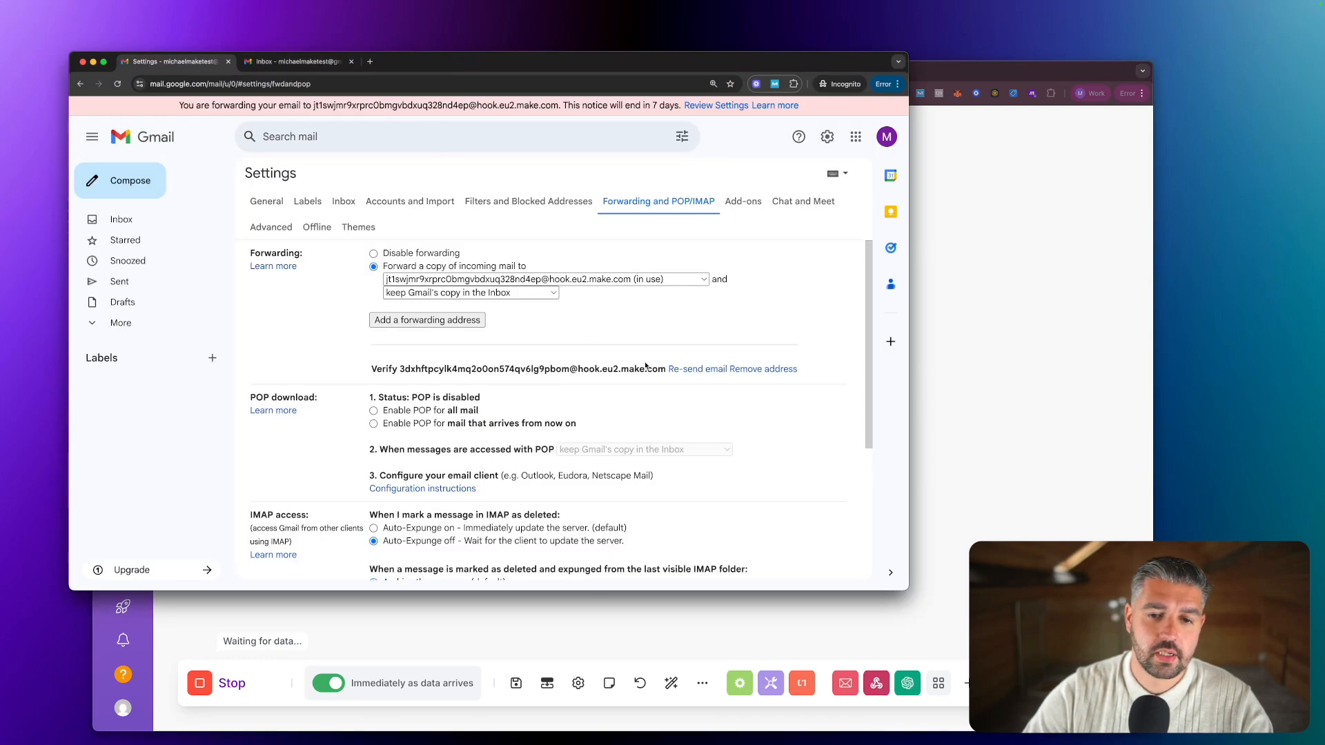
{"action": "left_click", "coordinate": [684, 369]}
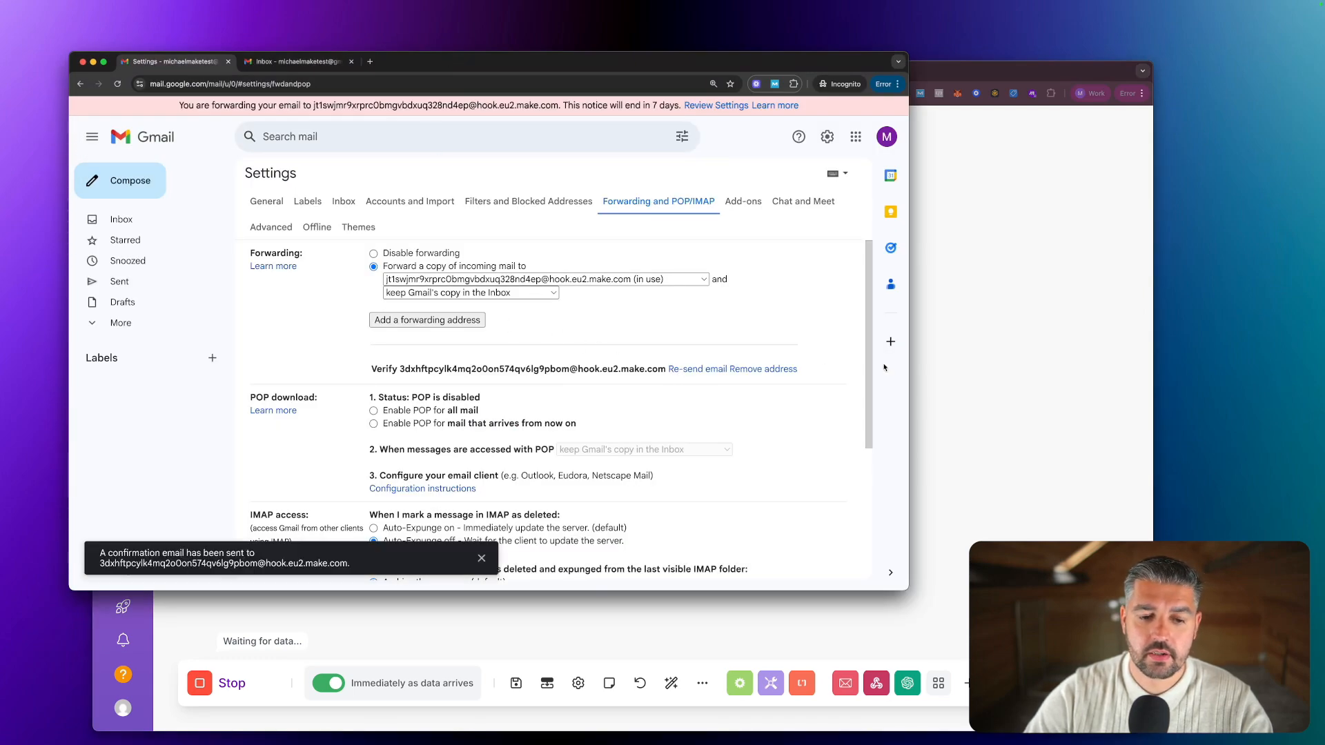
{"action": "left_click", "coordinate": [961, 372]}
{"action": "left_click_drag", "start_coordinate": [539, 74], "coordinate": [523, 62]}
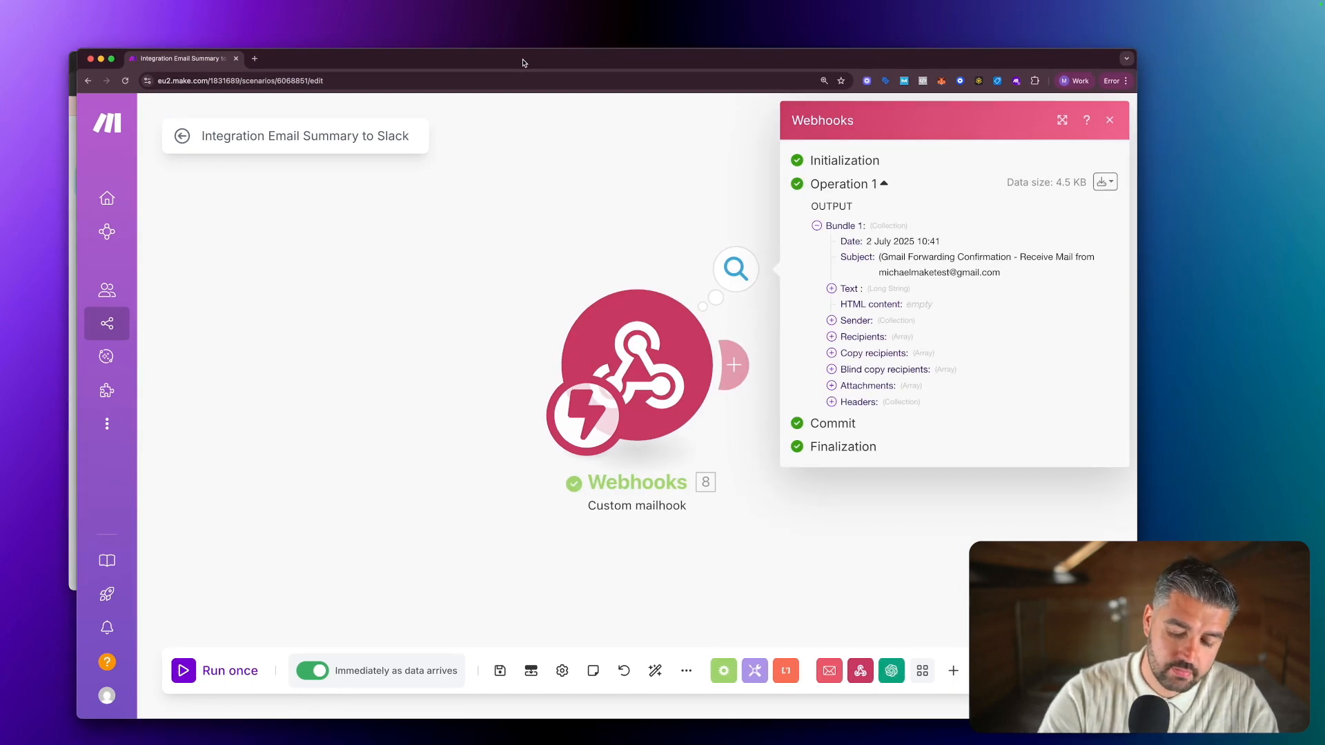
Expand the Text field of the captured email in the mailhook's output.
{"action": "double_click", "coordinate": [523, 63]}
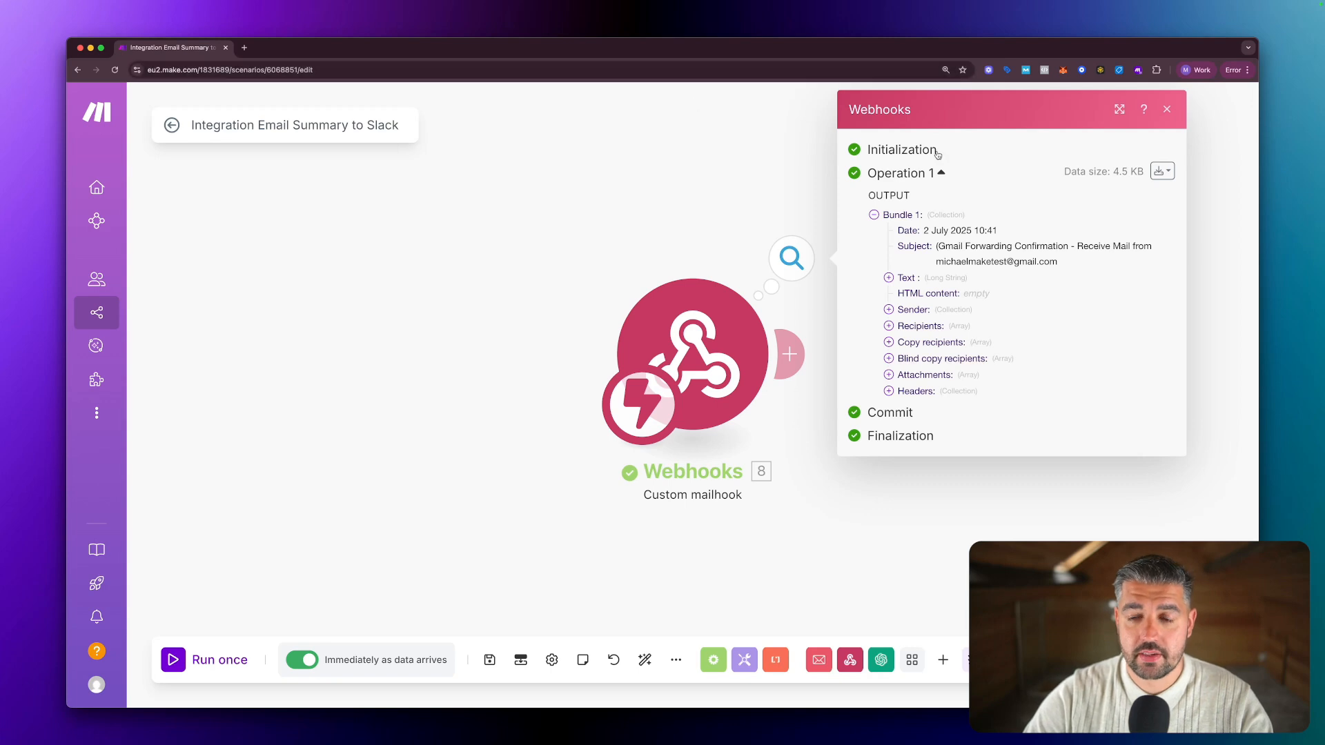
{"action": "left_click", "coordinate": [889, 277]}
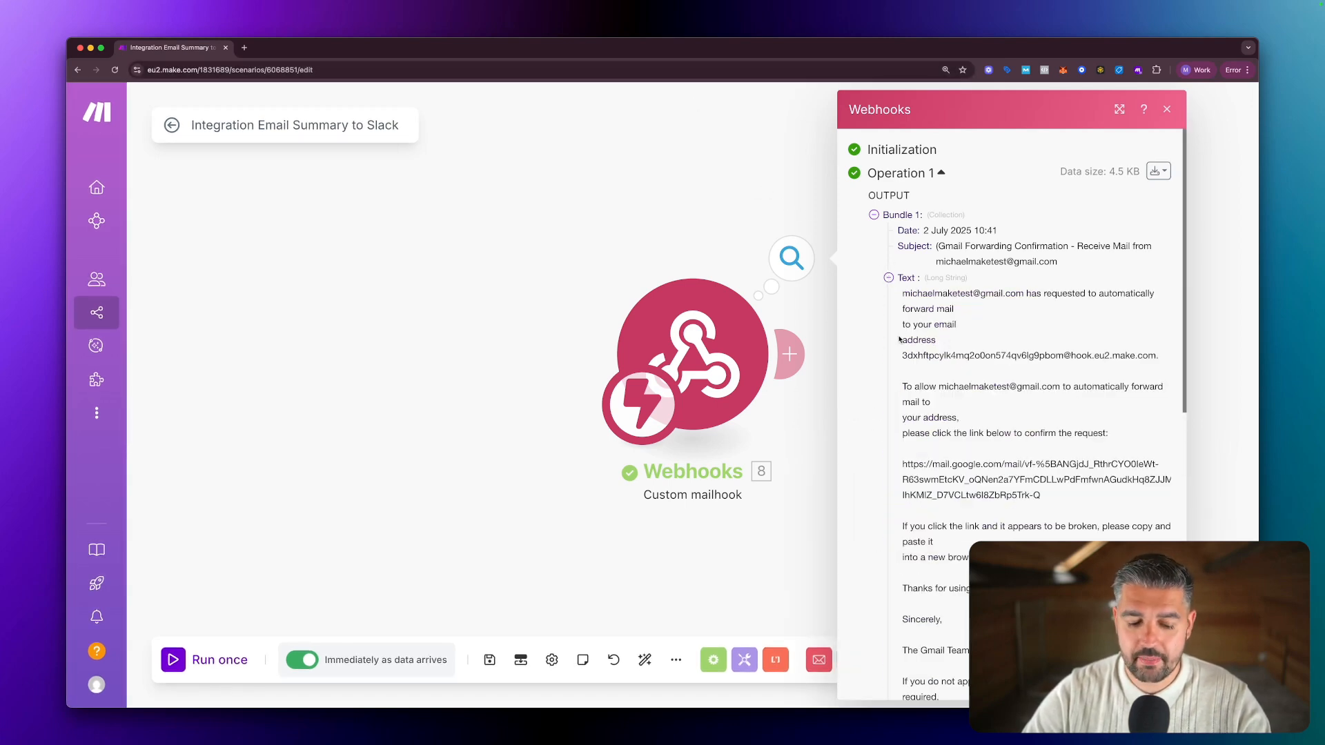
{"action": "left_click", "coordinate": [636, 208]}
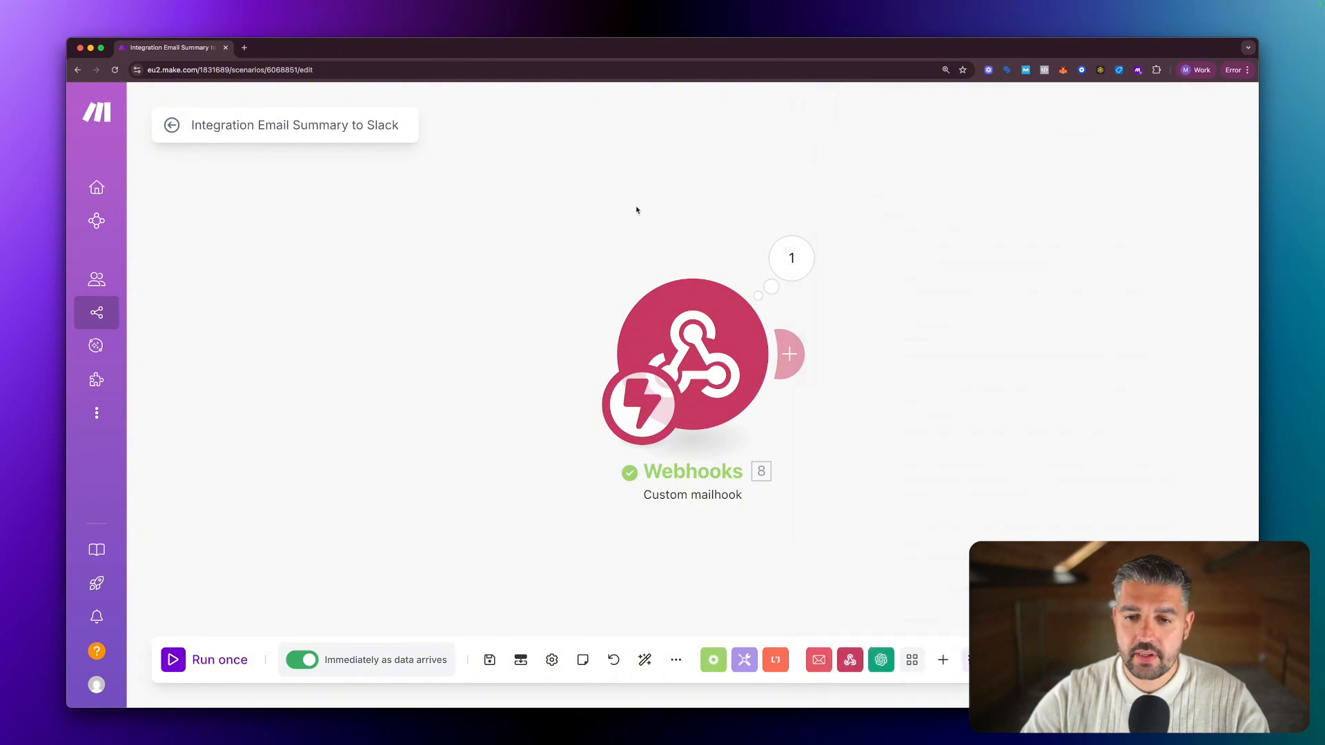
{"action": "left_click", "coordinate": [784, 276]}
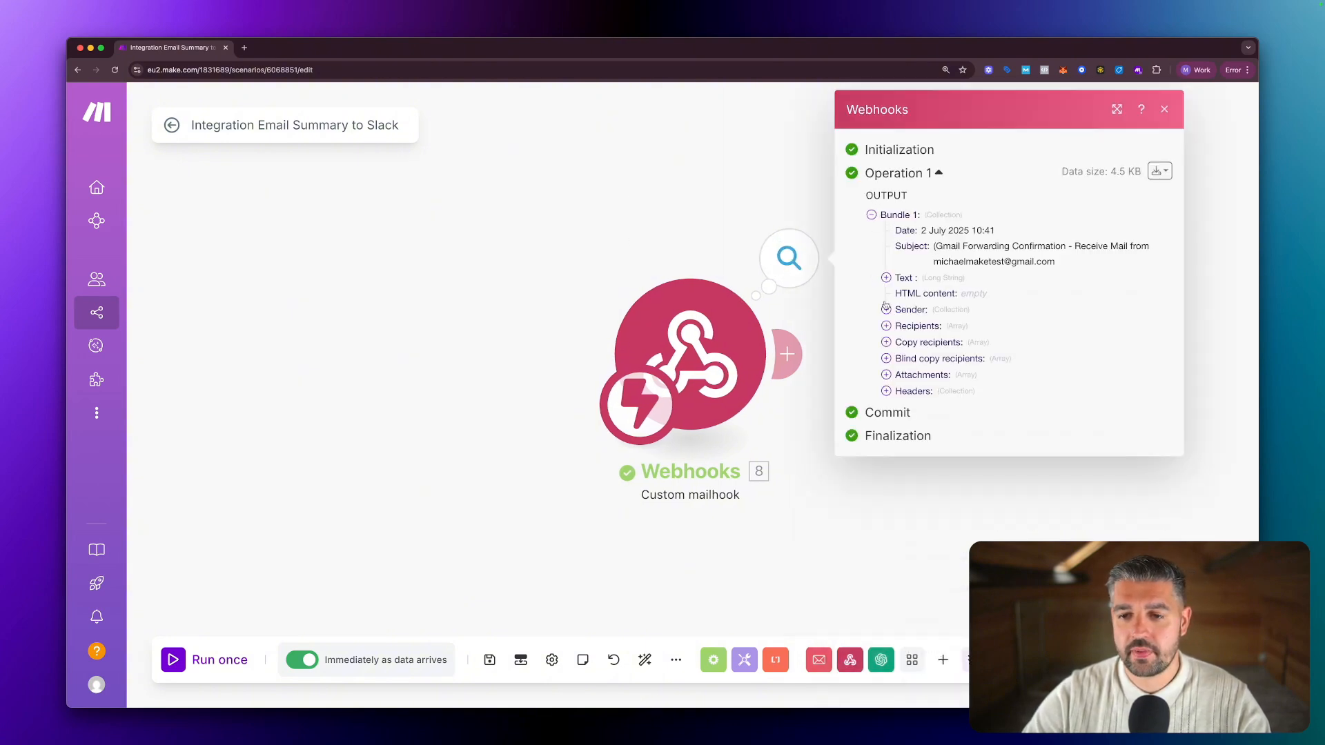
{"action": "left_click", "coordinate": [886, 277]}
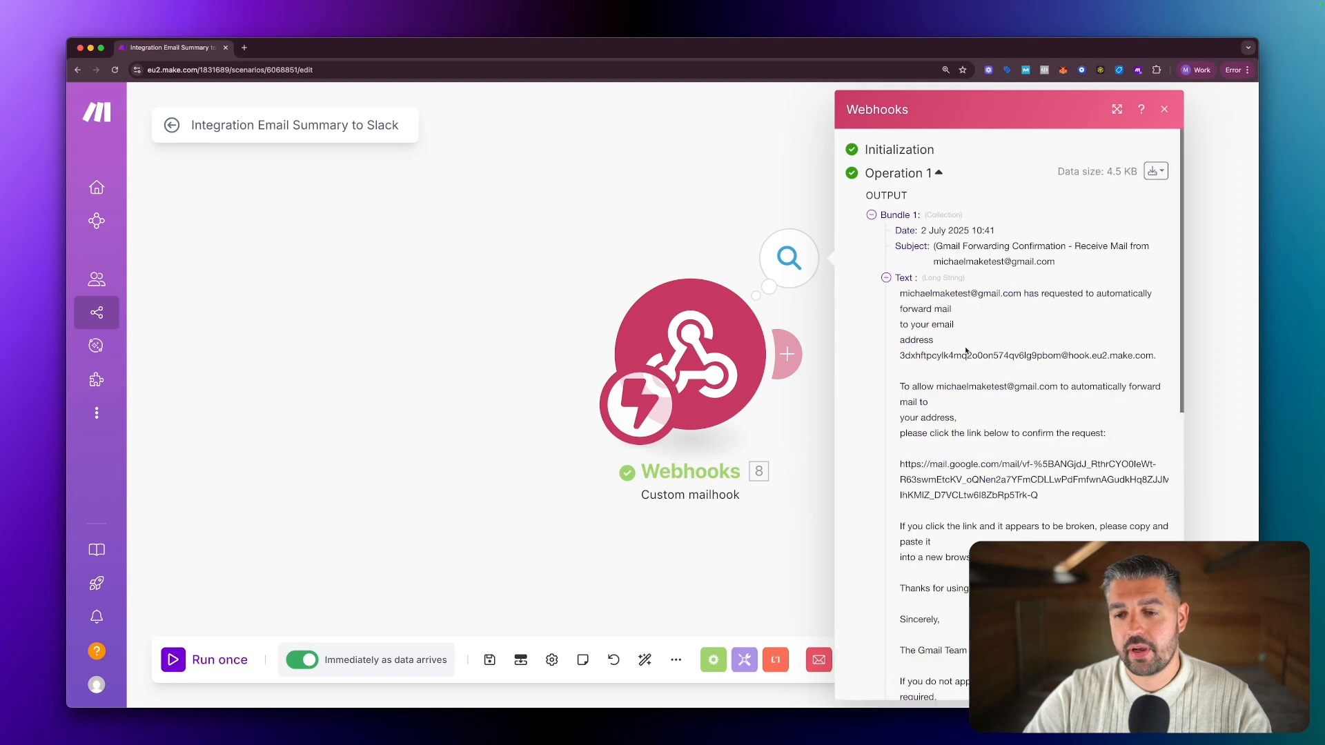
Draw arrows to the email text and select the mail.google.com confirmation link.
{"action": "key", "text": "ctrl+shift+a"}
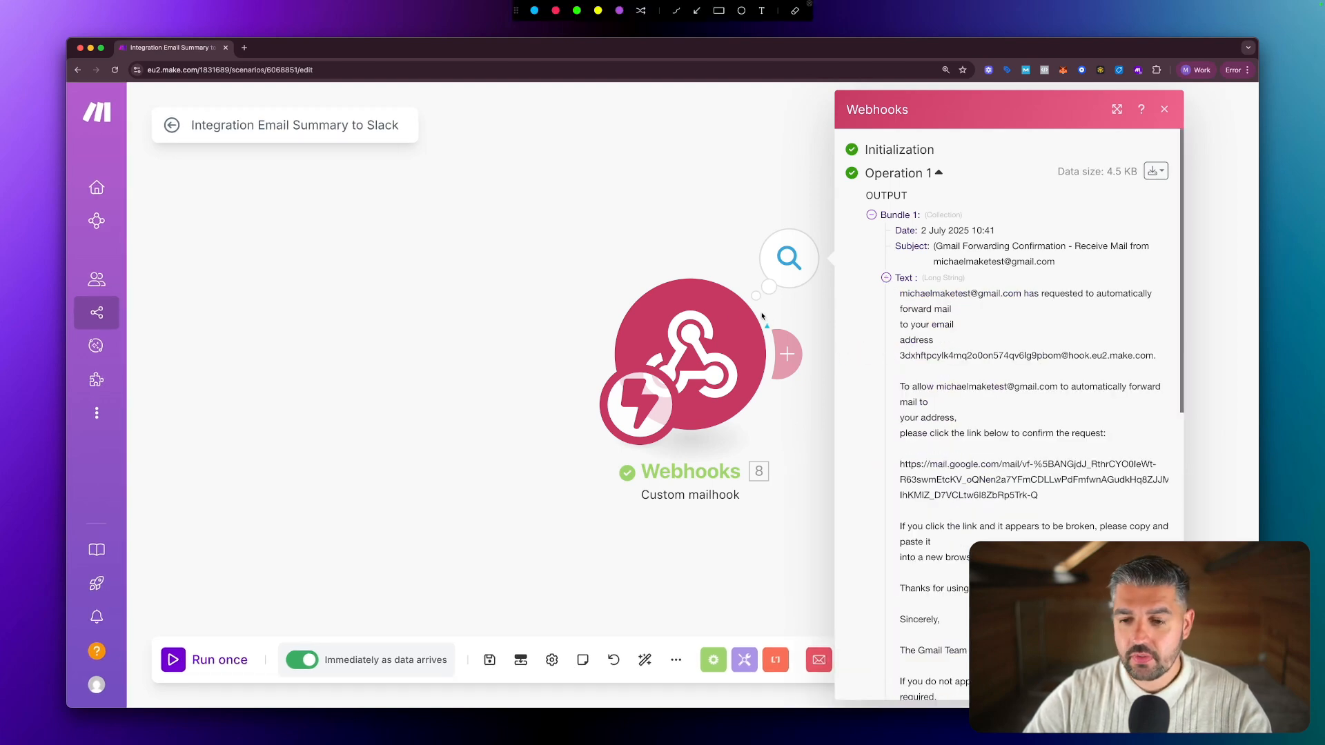
{"action": "mouse_move", "coordinate": [723, 290]}
{"action": "left_mouse_down"}
{"action": "mouse_move", "coordinate": [900, 383]}
{"action": "mouse_move", "coordinate": [969, 375]}
{"action": "left_mouse_up"}
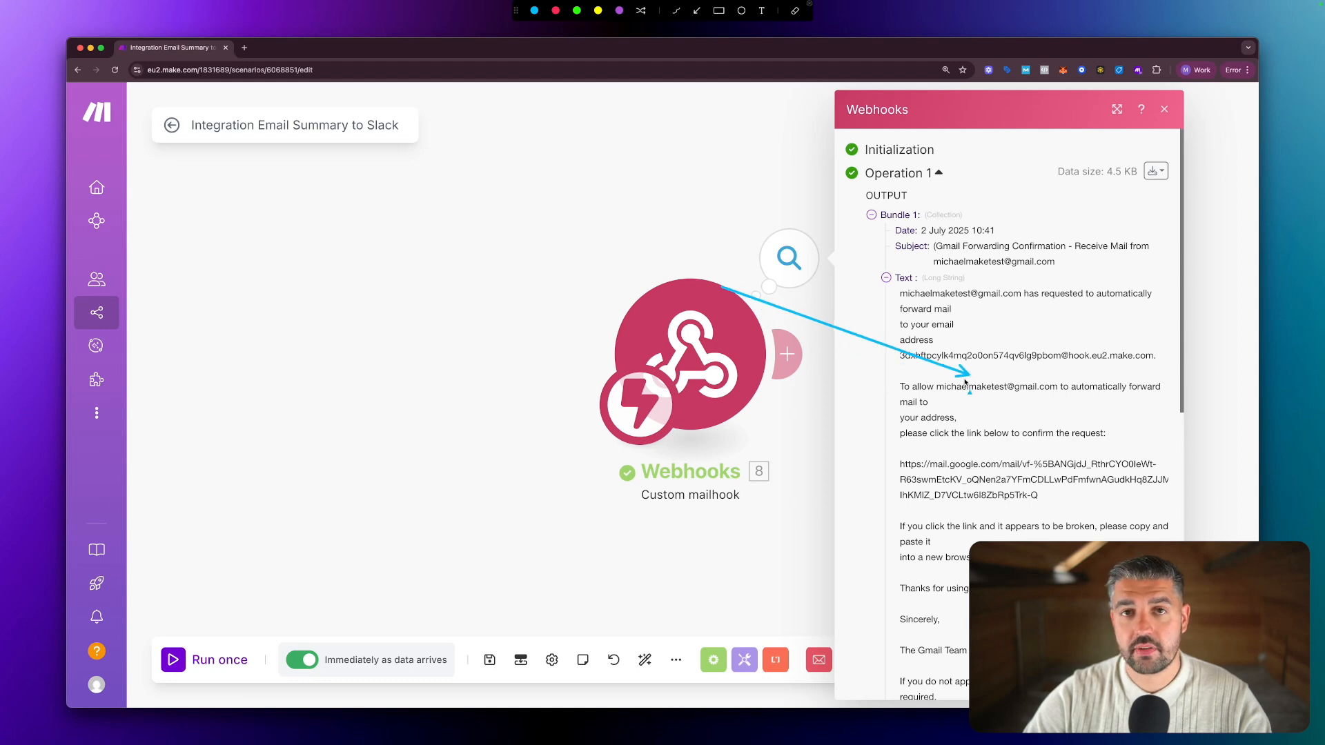
{"action": "mouse_move", "coordinate": [657, 371]}
{"action": "left_mouse_down"}
{"action": "mouse_move", "coordinate": [904, 459]}
{"action": "mouse_move", "coordinate": [891, 468]}
{"action": "left_mouse_up"}
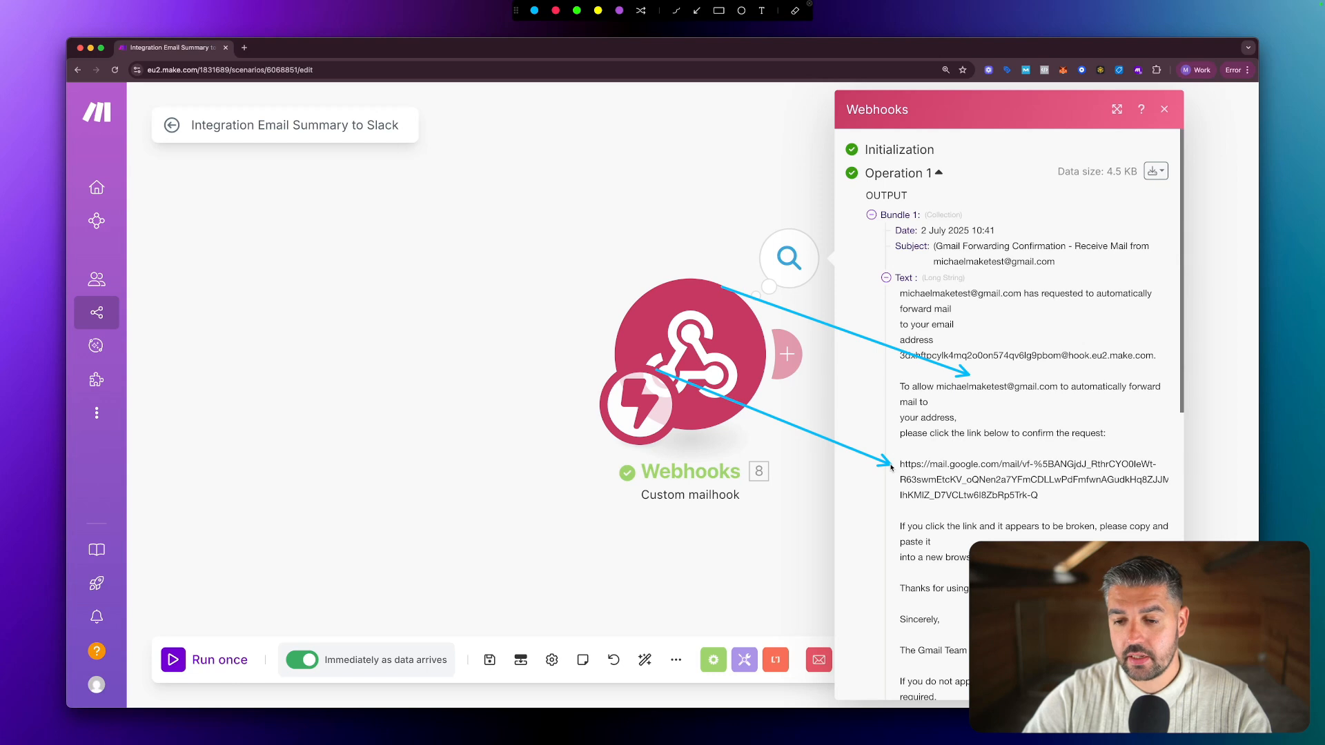
{"action": "left_click_drag", "start_coordinate": [1039, 495], "coordinate": [898, 472]}
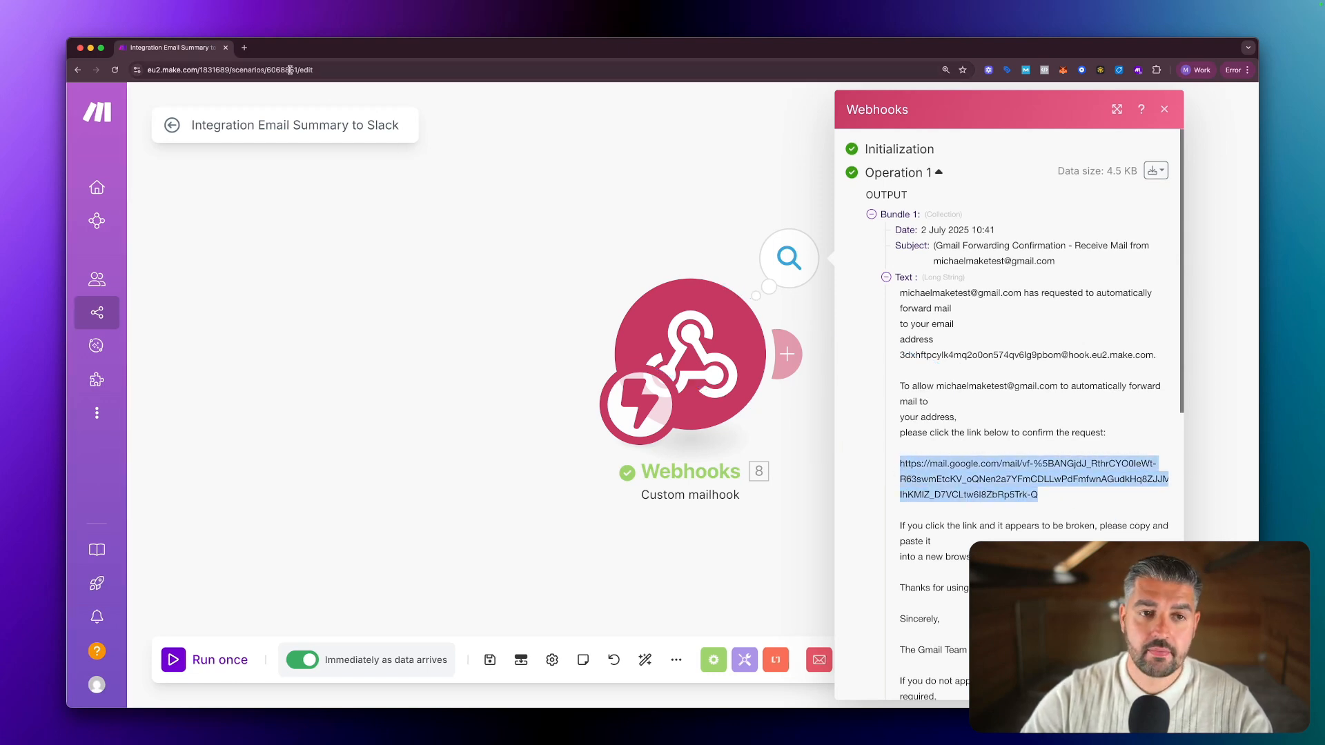
Load the copied confirmation link in a new tab and confirm forwarding to the mailhook address.
{"action": "left_click", "coordinate": [245, 48]}
{"action": "type", "text": "https://mail.google.com/mail/vf-%5BANGjdJ_RthrCYO0leWt-R63swmEtcKV_oQNen2a7YFmCDLLwPdFmfwnAGudkHq8ZJJMeYyf6fj8jk966CmnnZ4BeCyLIArEv9gb01j0kOJdrW6GeokgiqdYr3f46UfU%5D-IhKMlZ_D7VCLtw6l8ZbRp5Trk-Q"}
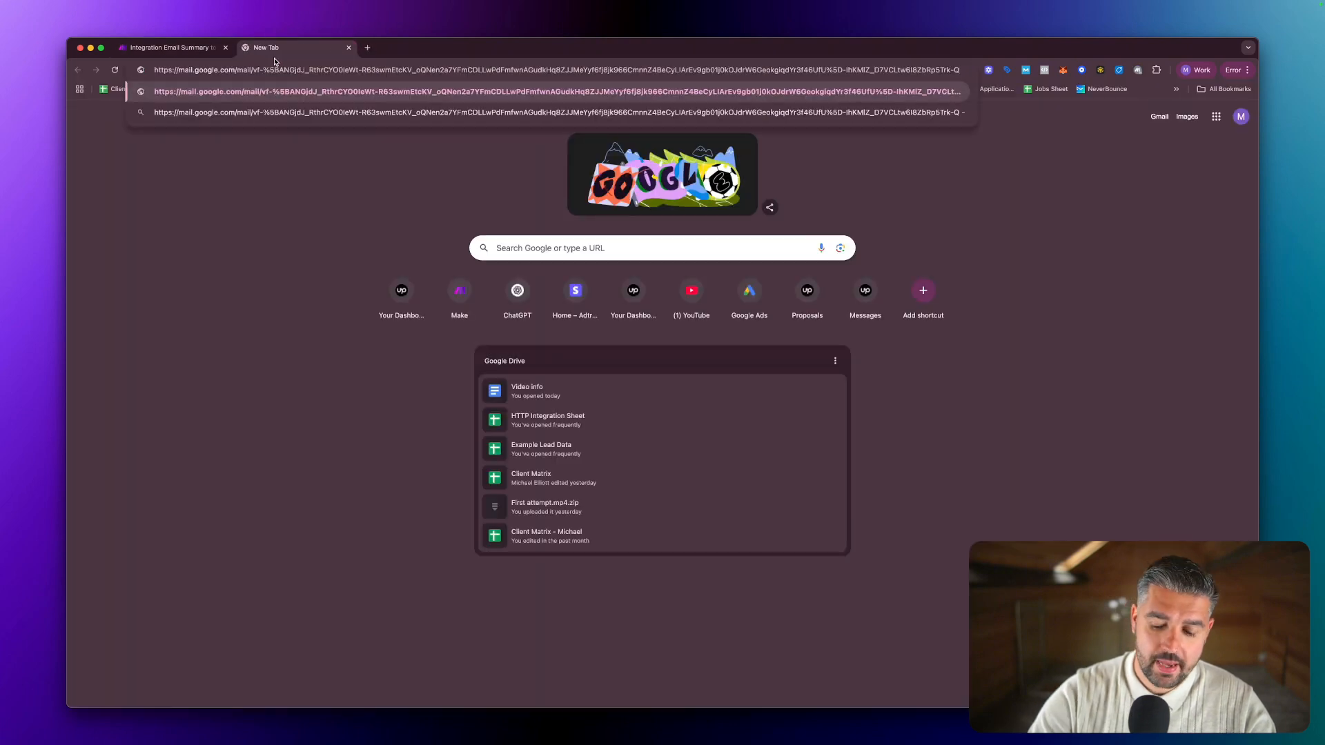
{"action": "key", "text": "Return"}
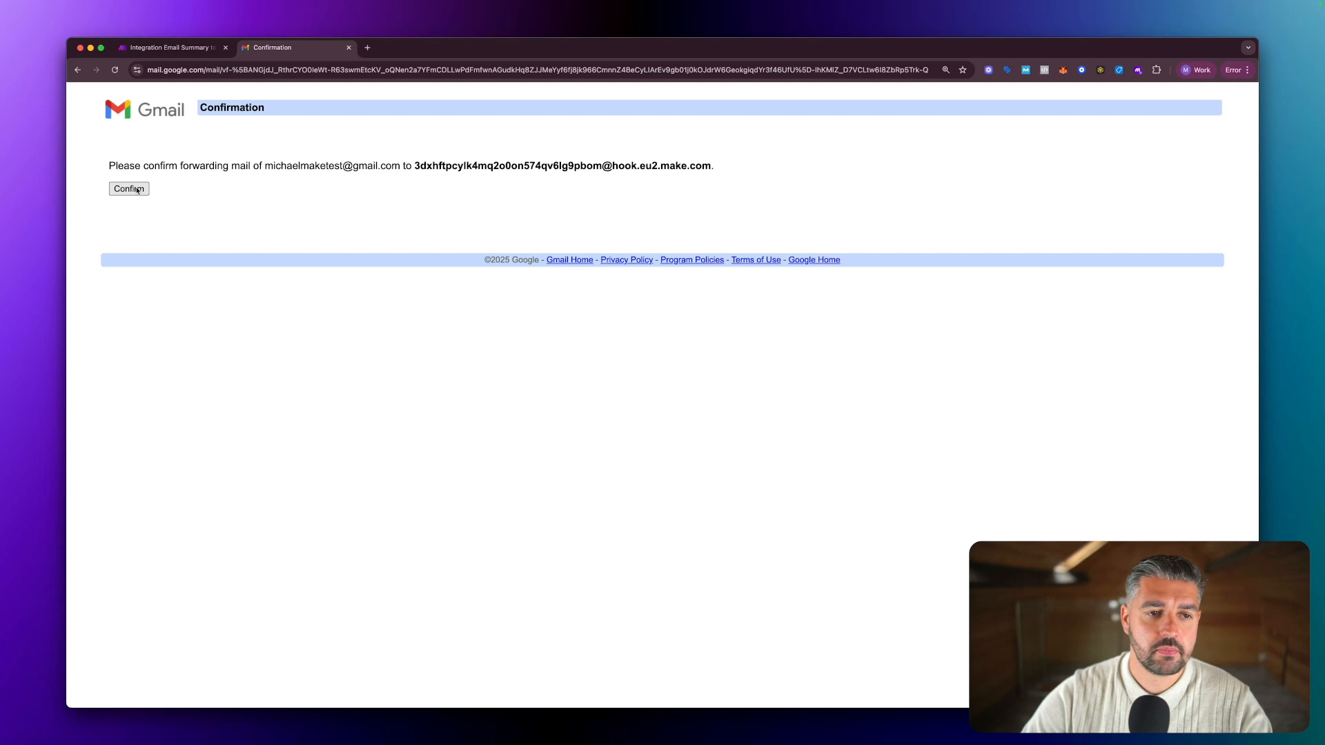
{"action": "left_click", "coordinate": [137, 190]}
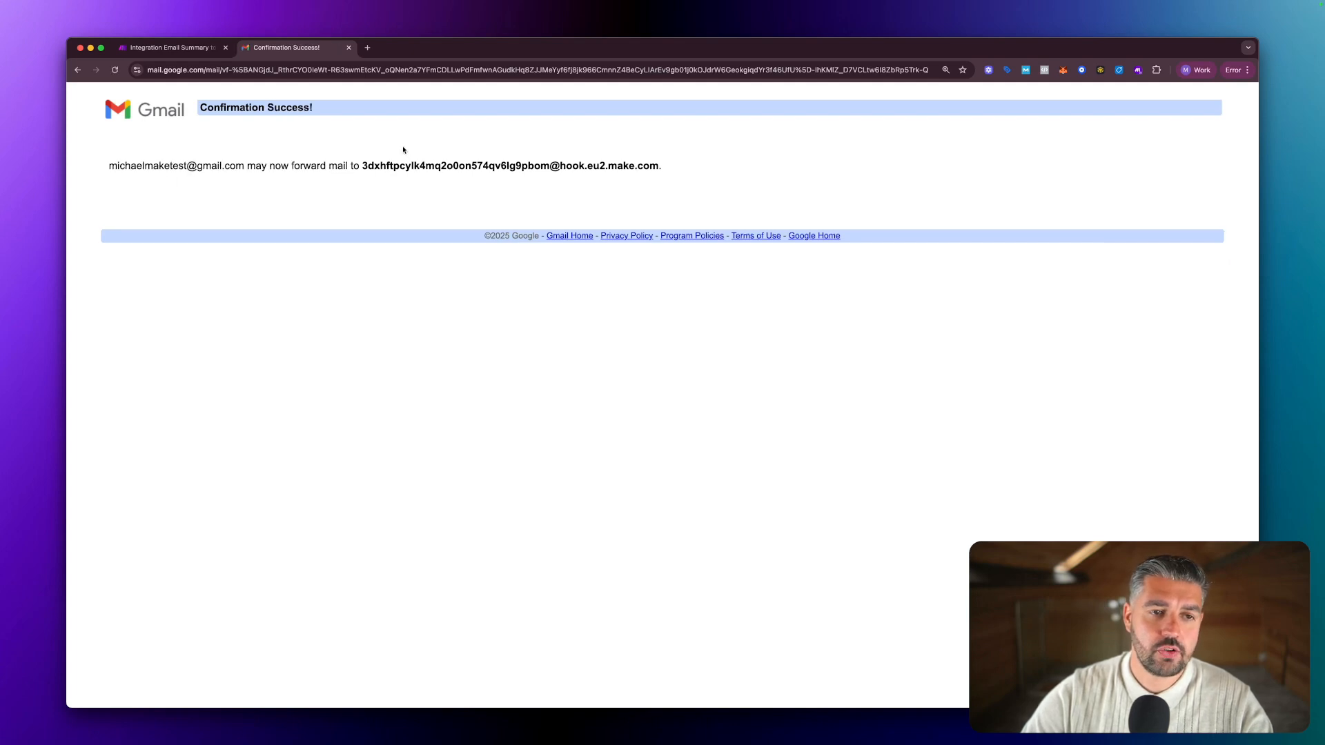
Reload Gmail's forwarding settings full screen and turn forwarding off.
{"action": "left_click", "coordinate": [349, 48]}
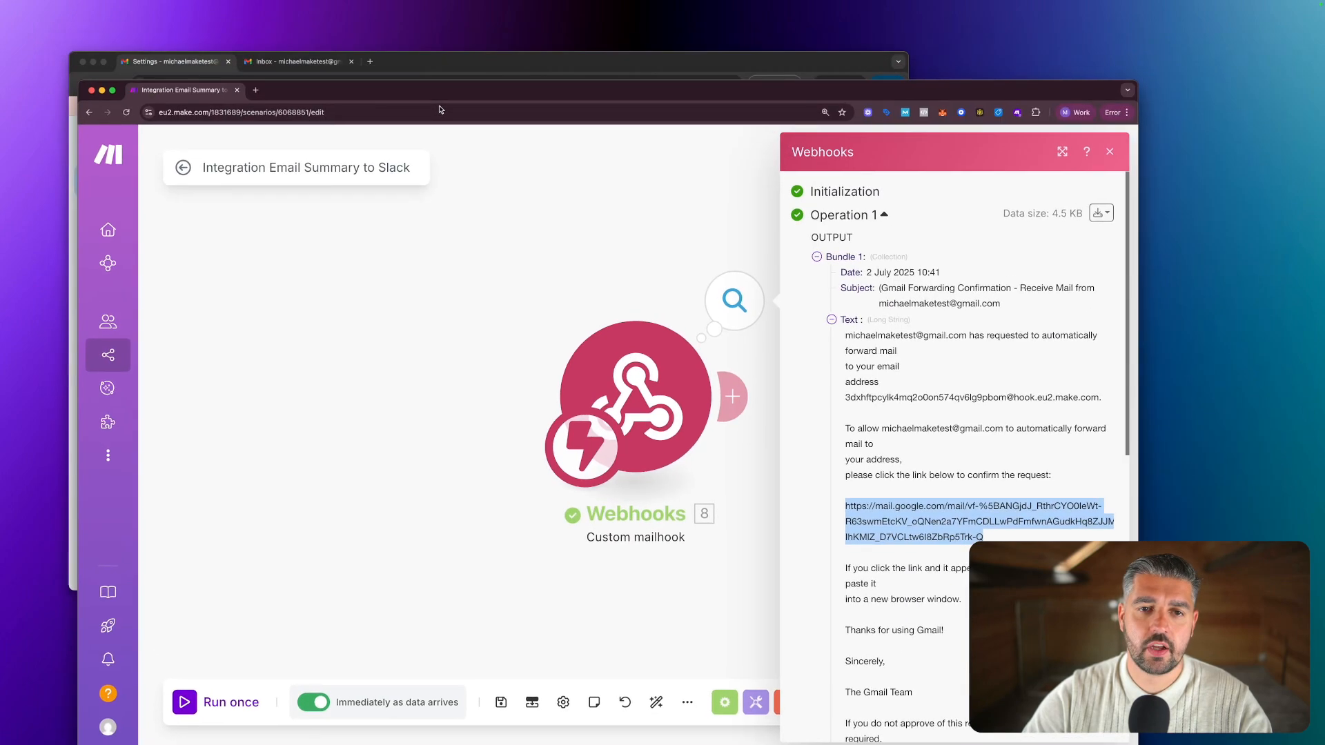
{"action": "left_click", "coordinate": [435, 56]}
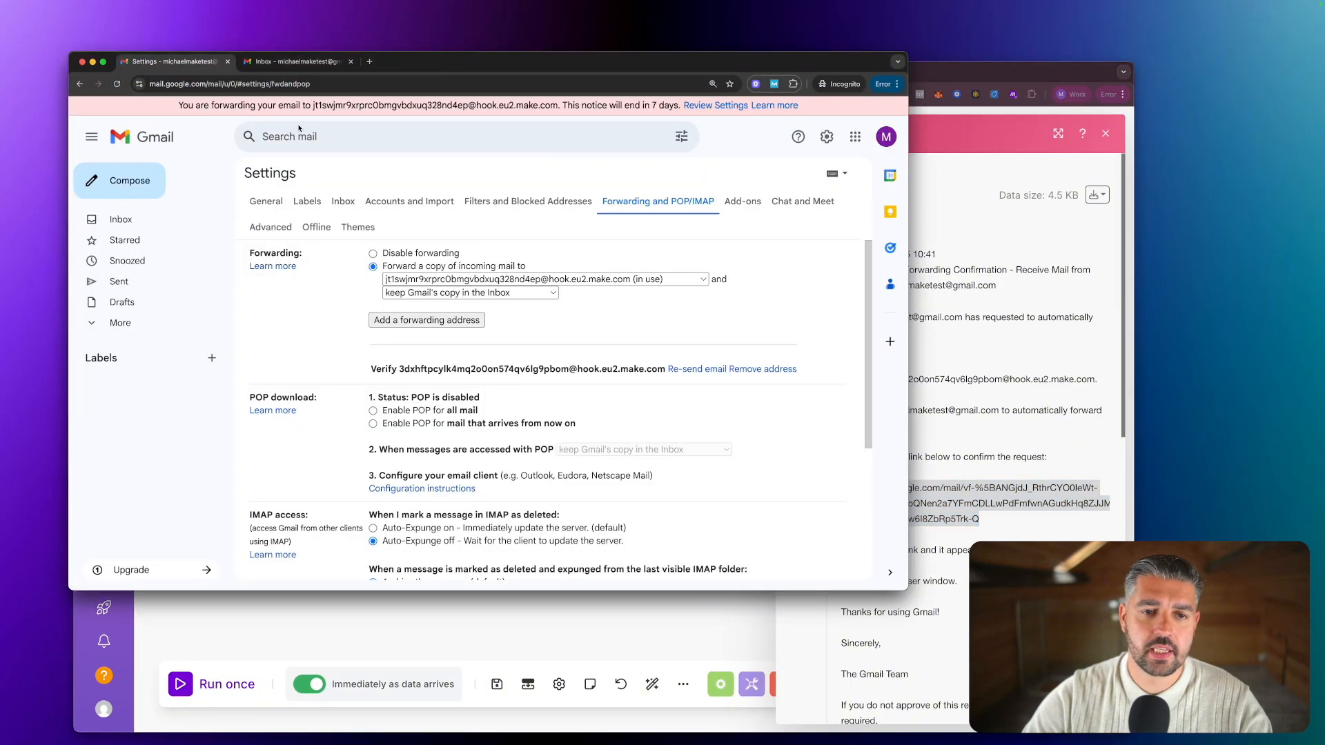
{"action": "left_click", "coordinate": [116, 83]}
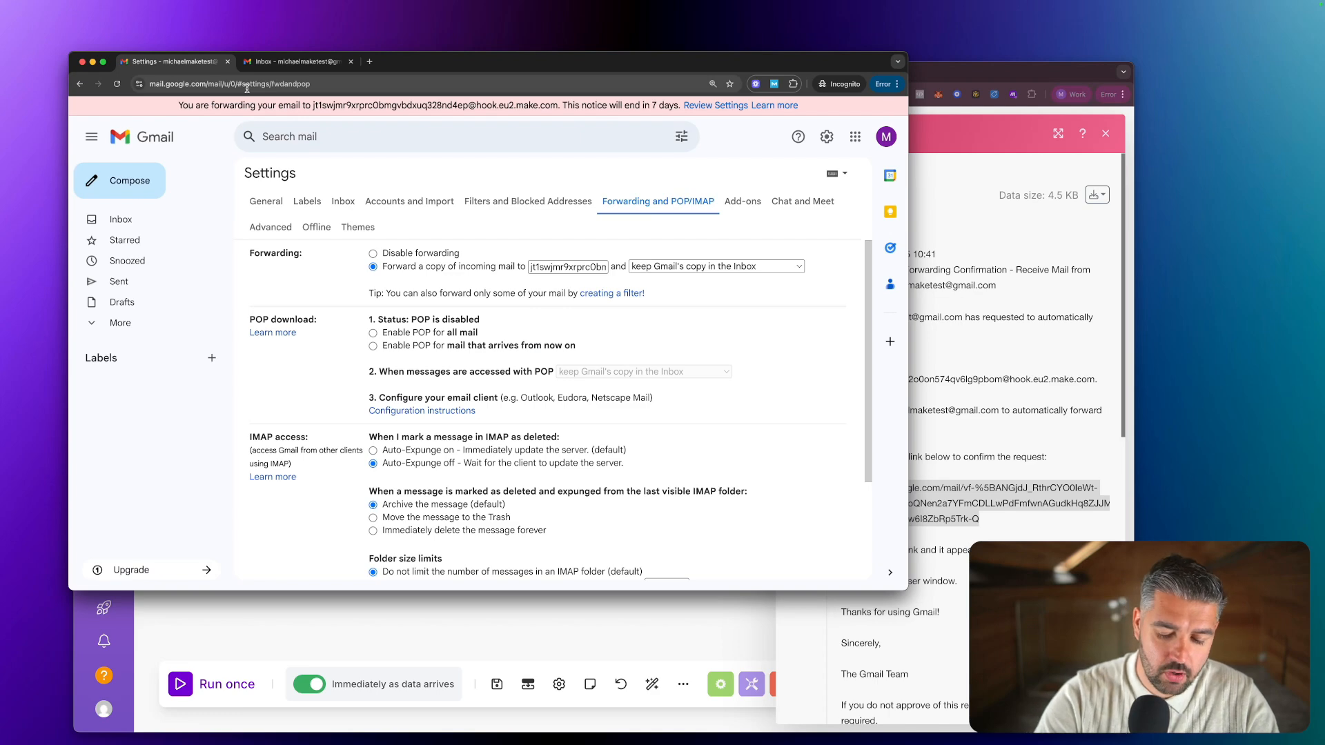
{"action": "key", "text": "ctrl+alt+Return"}
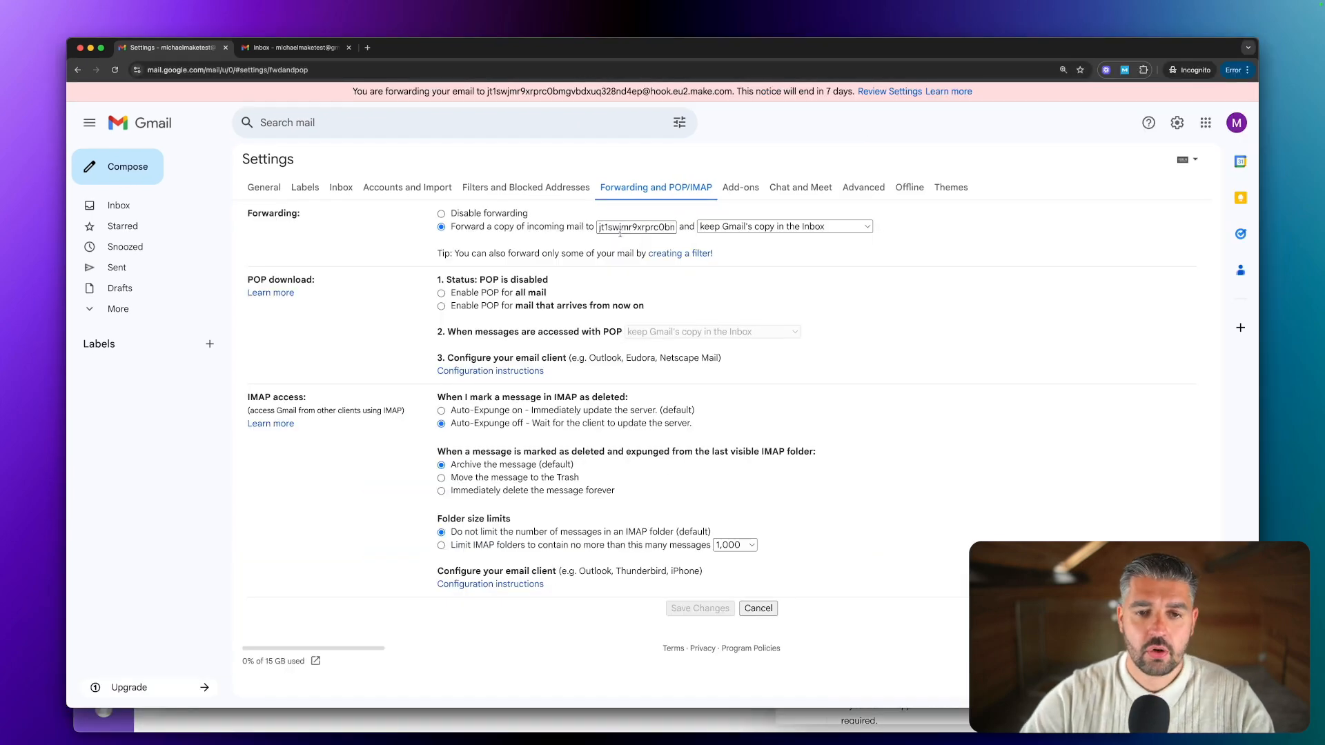
{"action": "left_click", "coordinate": [441, 214]}
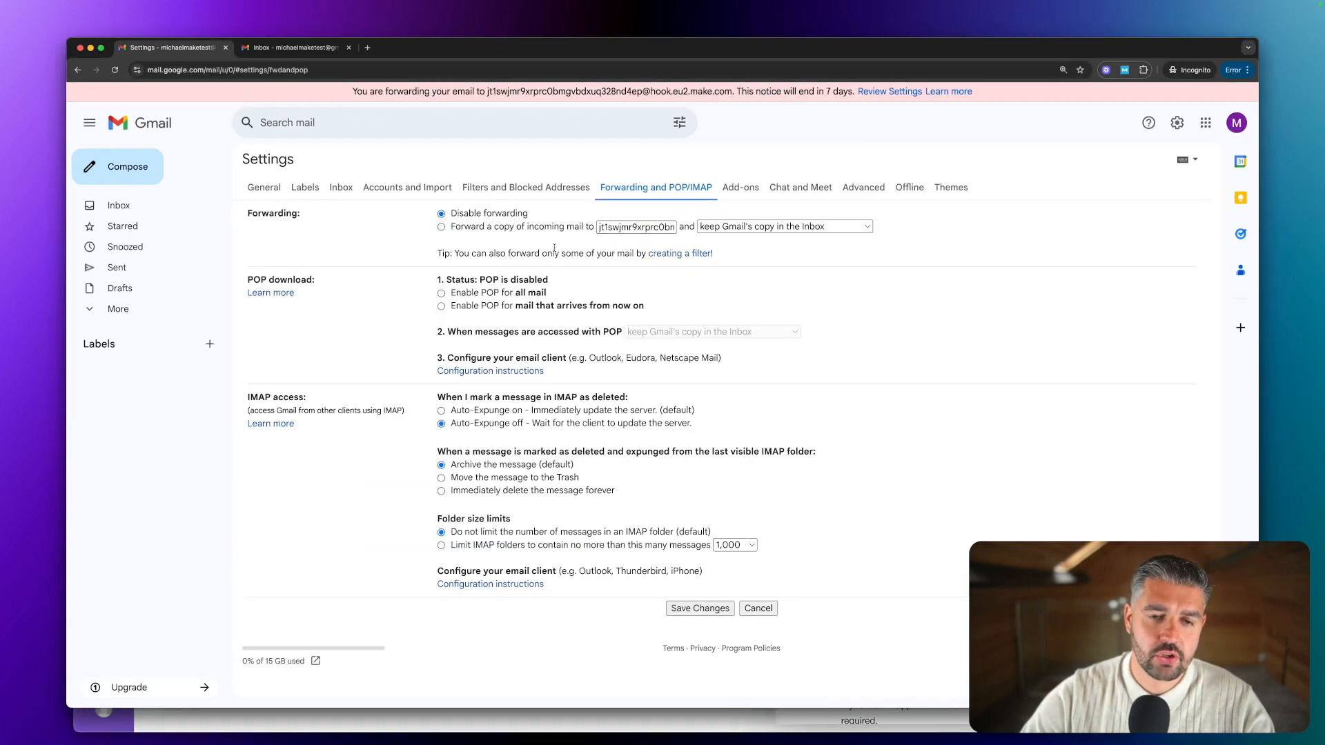
Copy the mailhook's email address from its settings in Make.
{"action": "left_click", "coordinate": [701, 717]}
{"action": "left_click", "coordinate": [702, 399]}
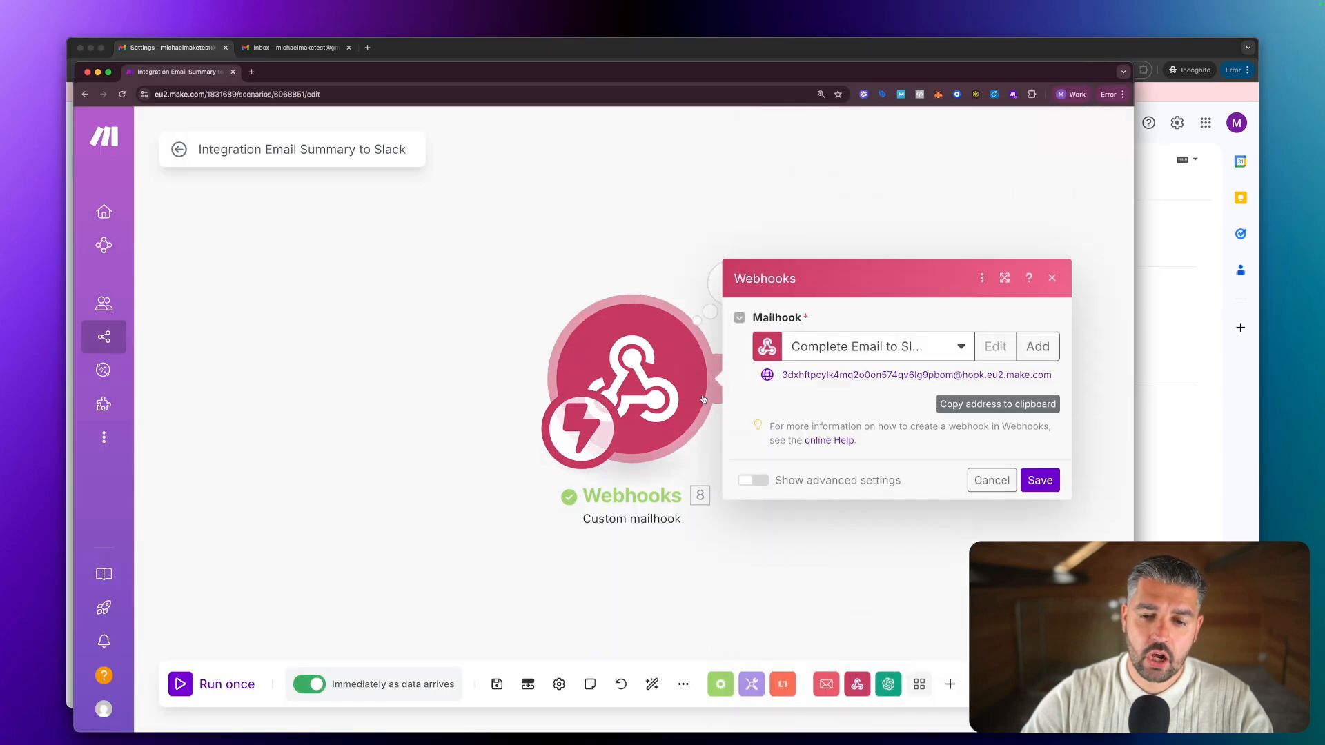
{"action": "left_click", "coordinate": [987, 404]}
{"action": "left_click_drag", "start_coordinate": [825, 72], "coordinate": [849, 47]}
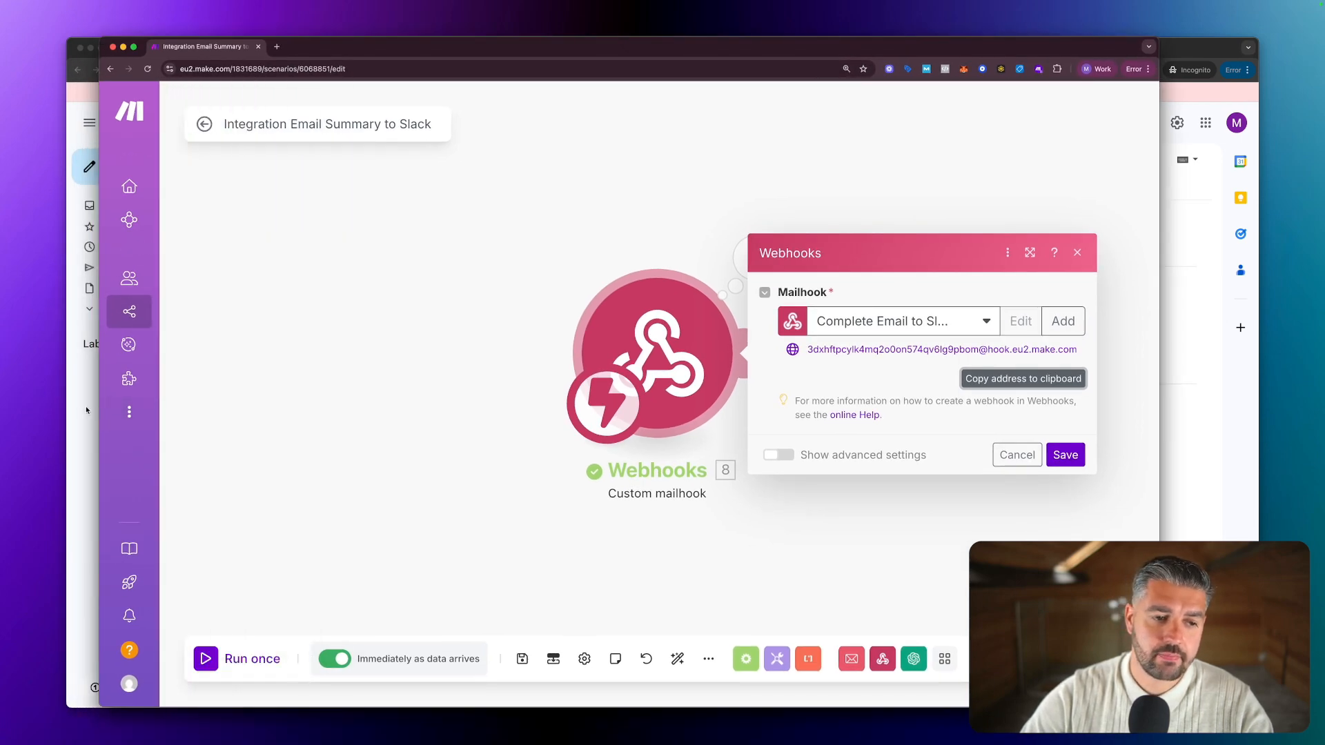
Replace the old forwarding address with the pasted mailhook address and save changes.
{"action": "left_click", "coordinate": [85, 419]}
{"action": "left_click", "coordinate": [634, 228]}
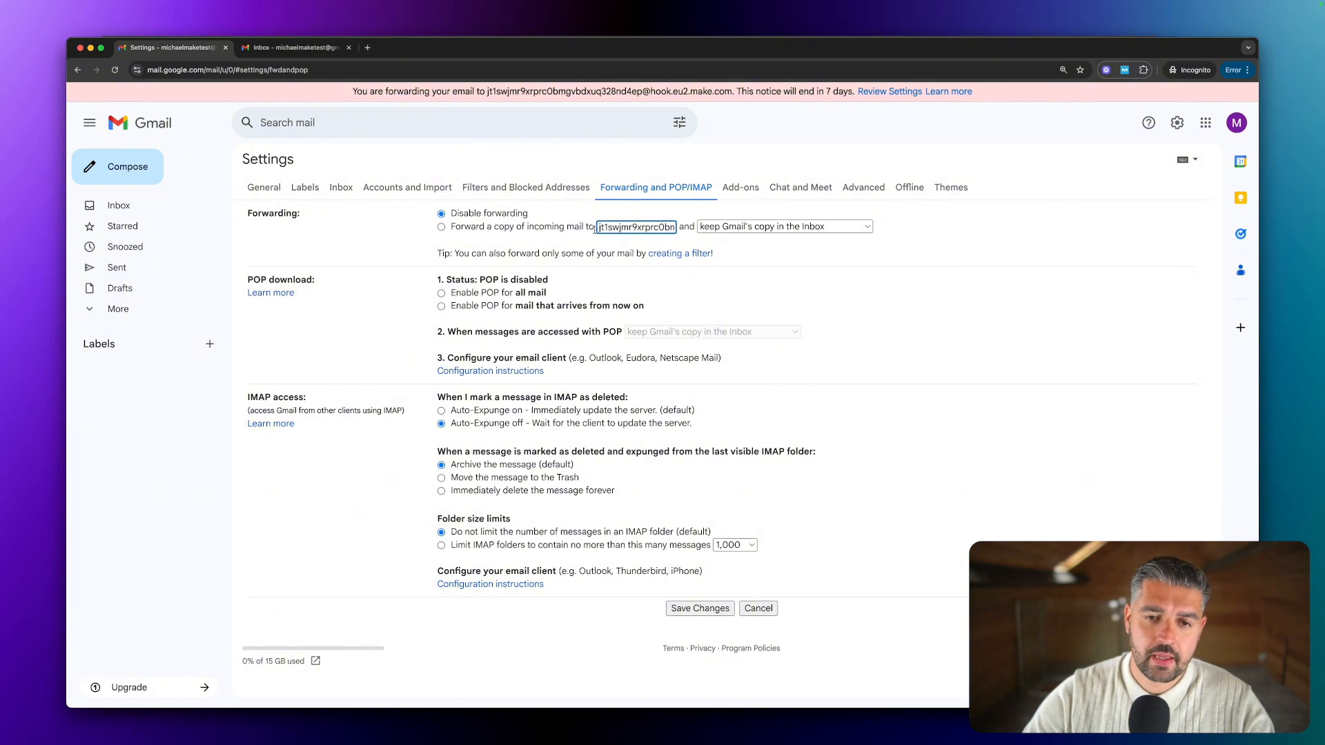
{"action": "key", "text": "super+a"}
{"action": "key", "text": "BackSpace"}
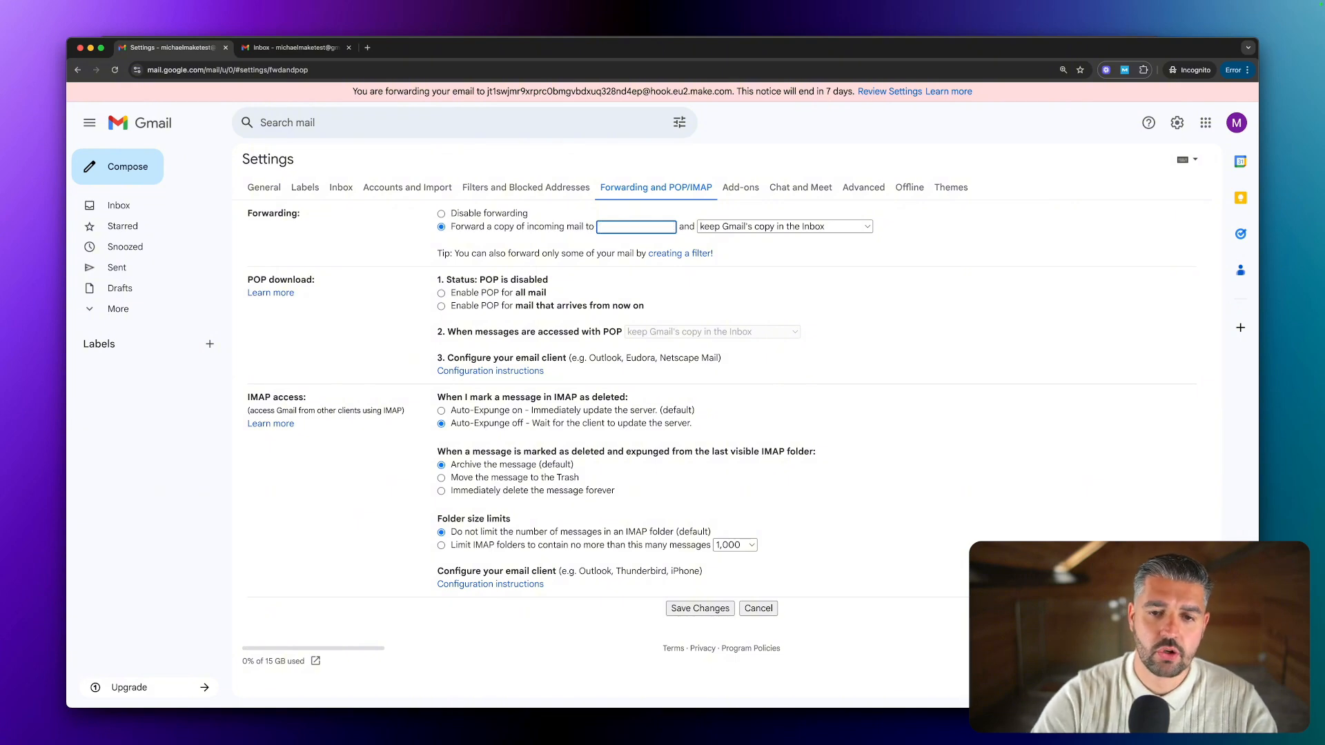
{"action": "left_click", "coordinate": [442, 214]}
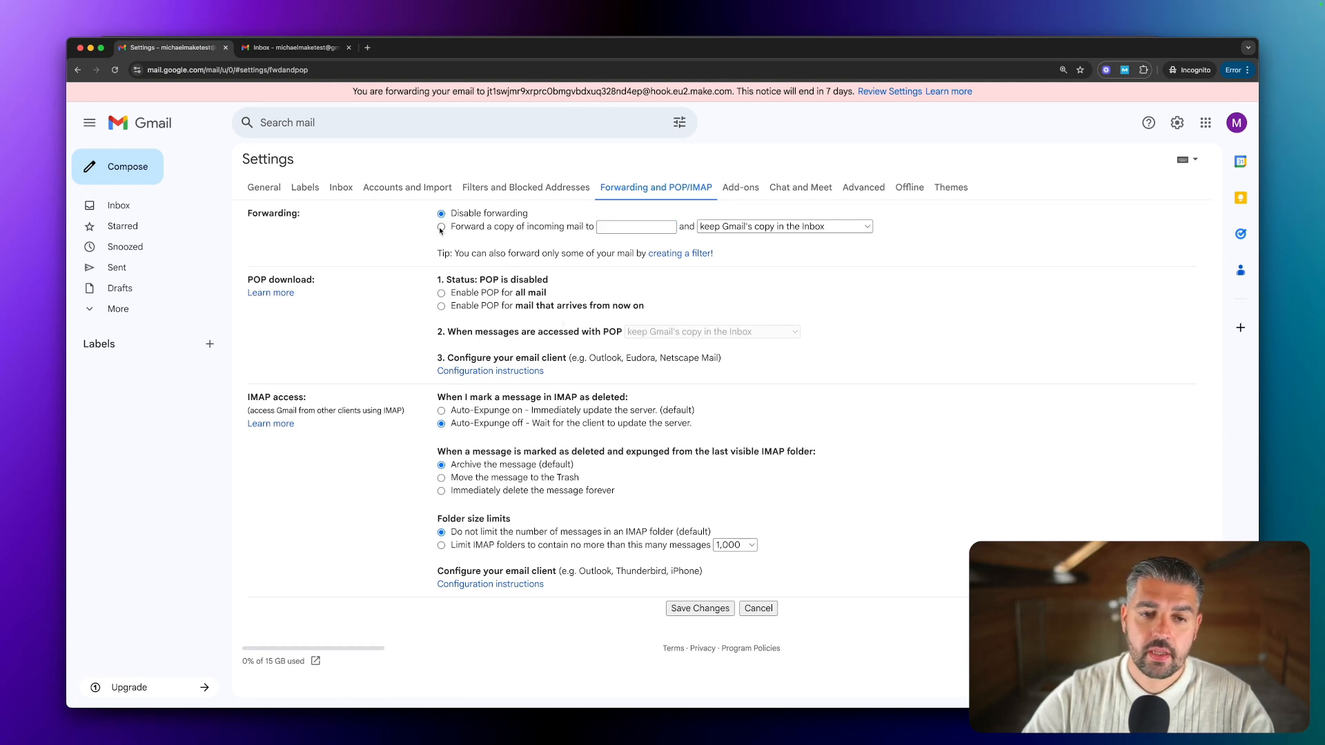
{"action": "left_click", "coordinate": [616, 228]}
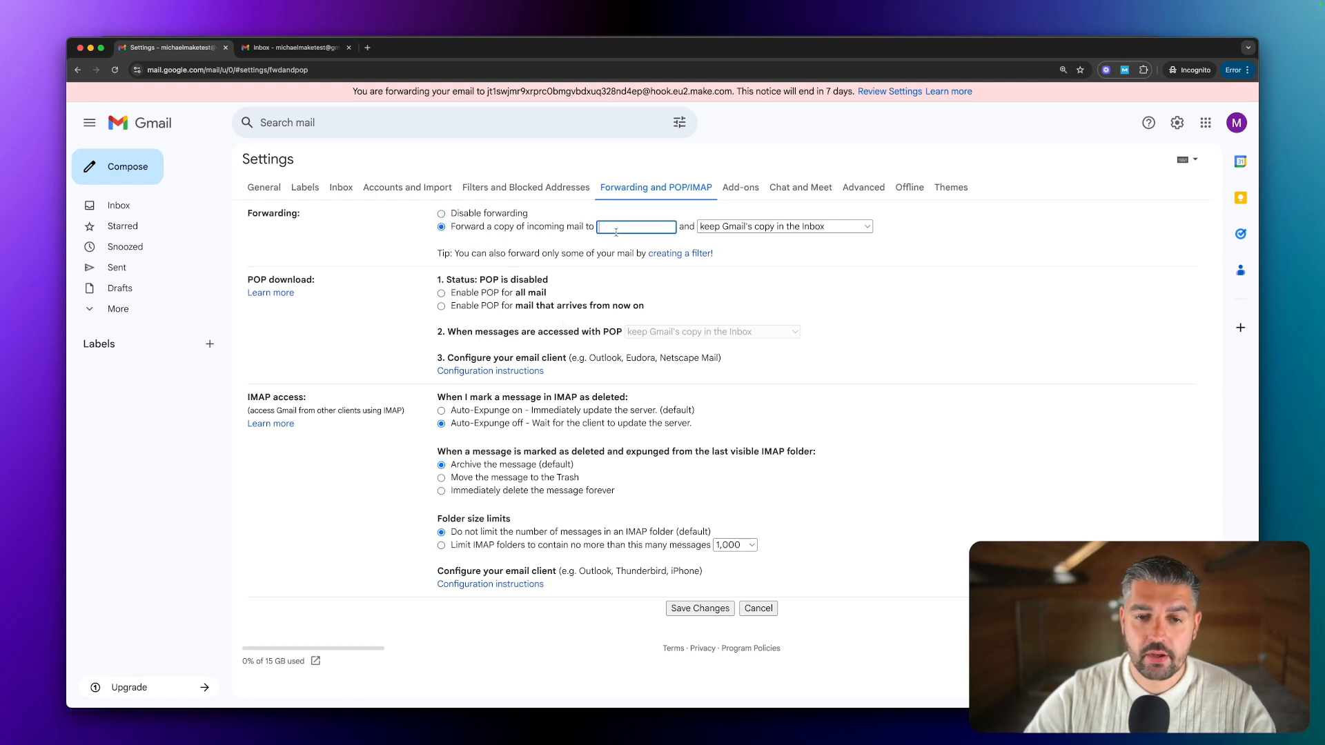
{"action": "key", "text": "super+v"}
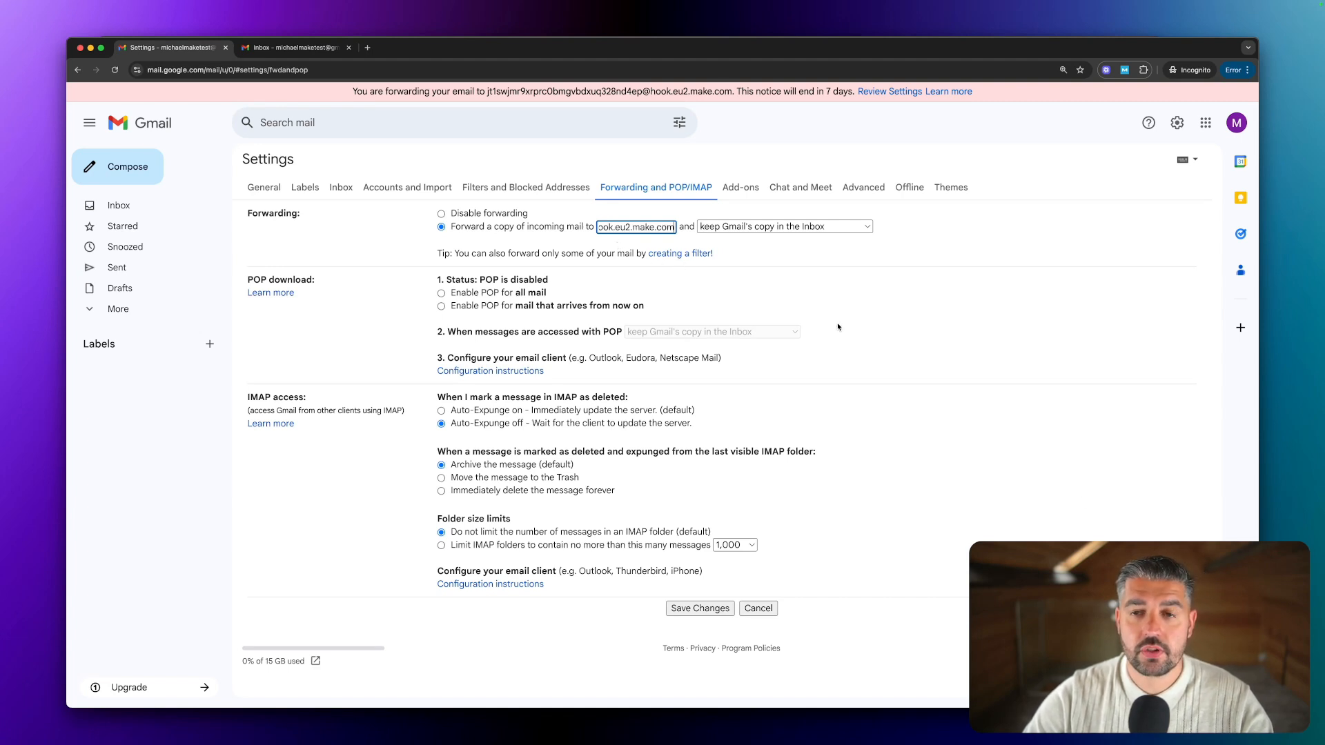
{"action": "left_click", "coordinate": [711, 610]}
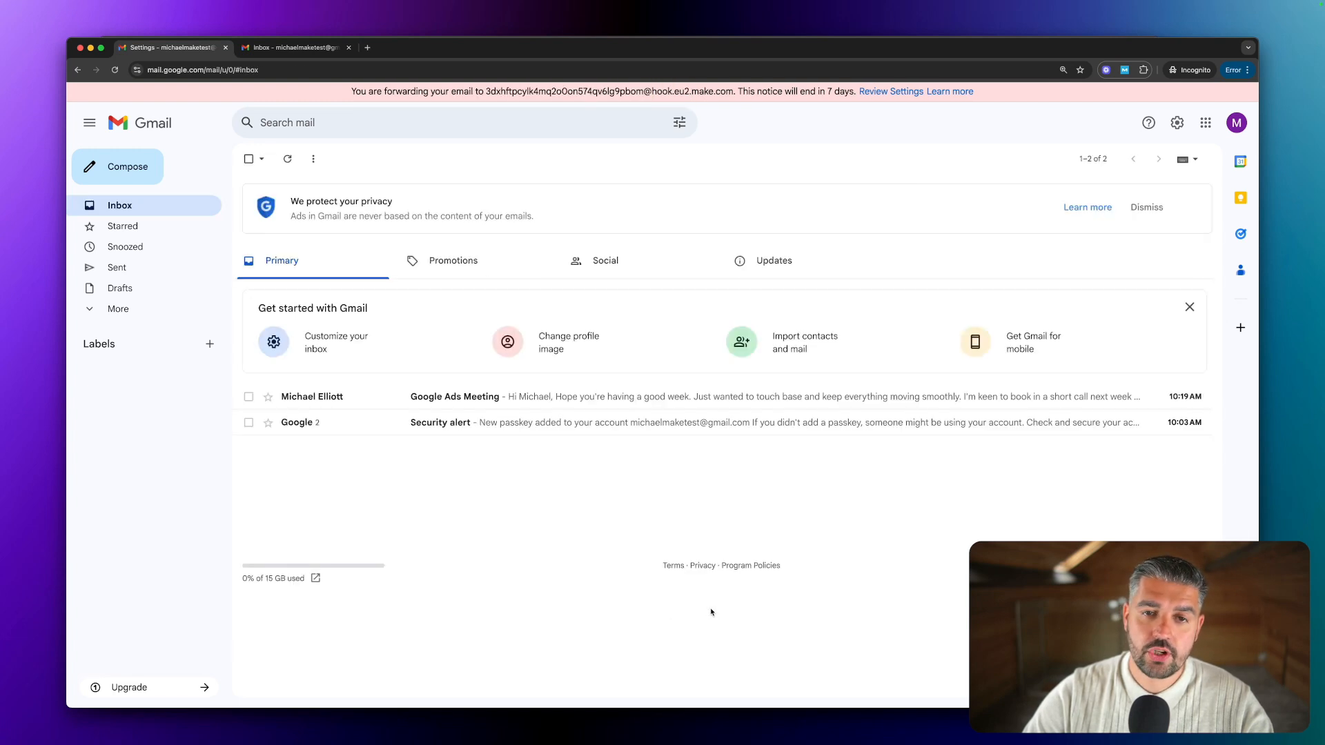
{"action": "key", "text": "ctrl+alt+a"}
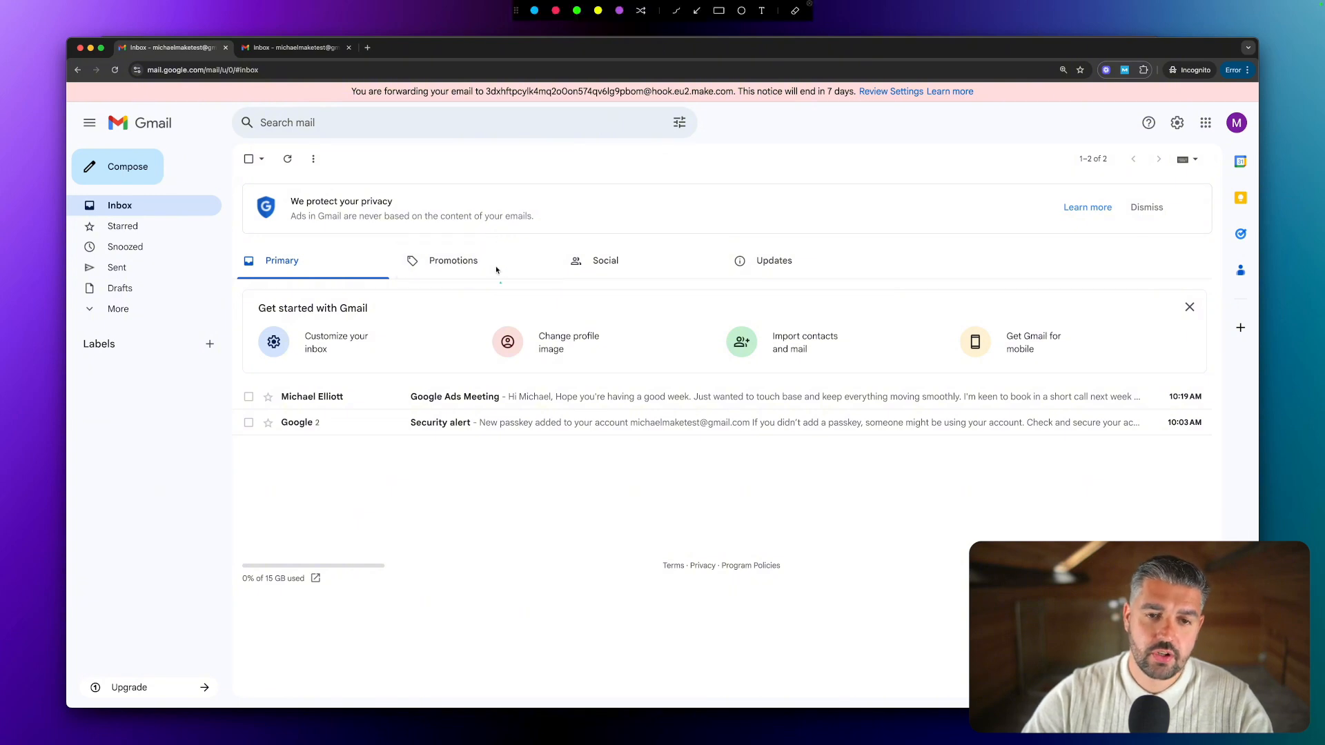
{"action": "left_click_drag", "start_coordinate": [483, 291], "coordinate": [495, 111]}
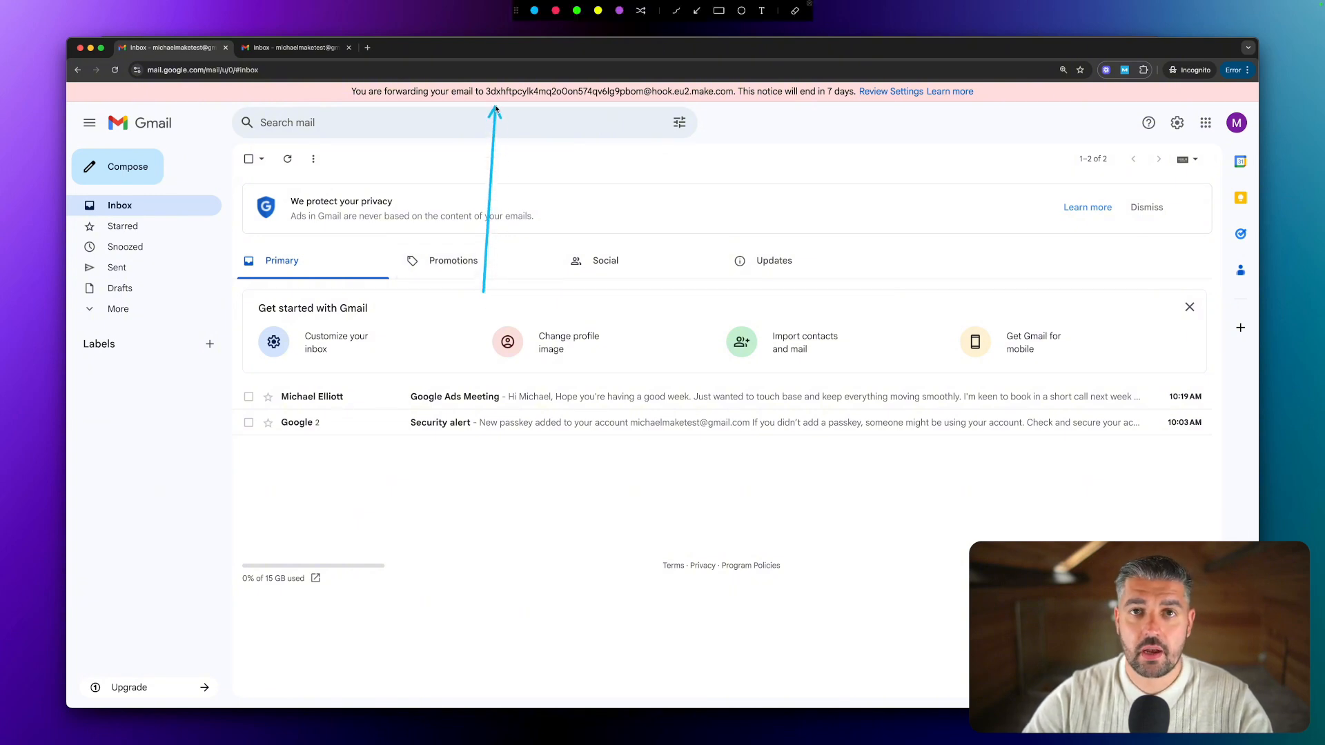
{"action": "left_click_drag", "start_coordinate": [547, 288], "coordinate": [537, 109]}
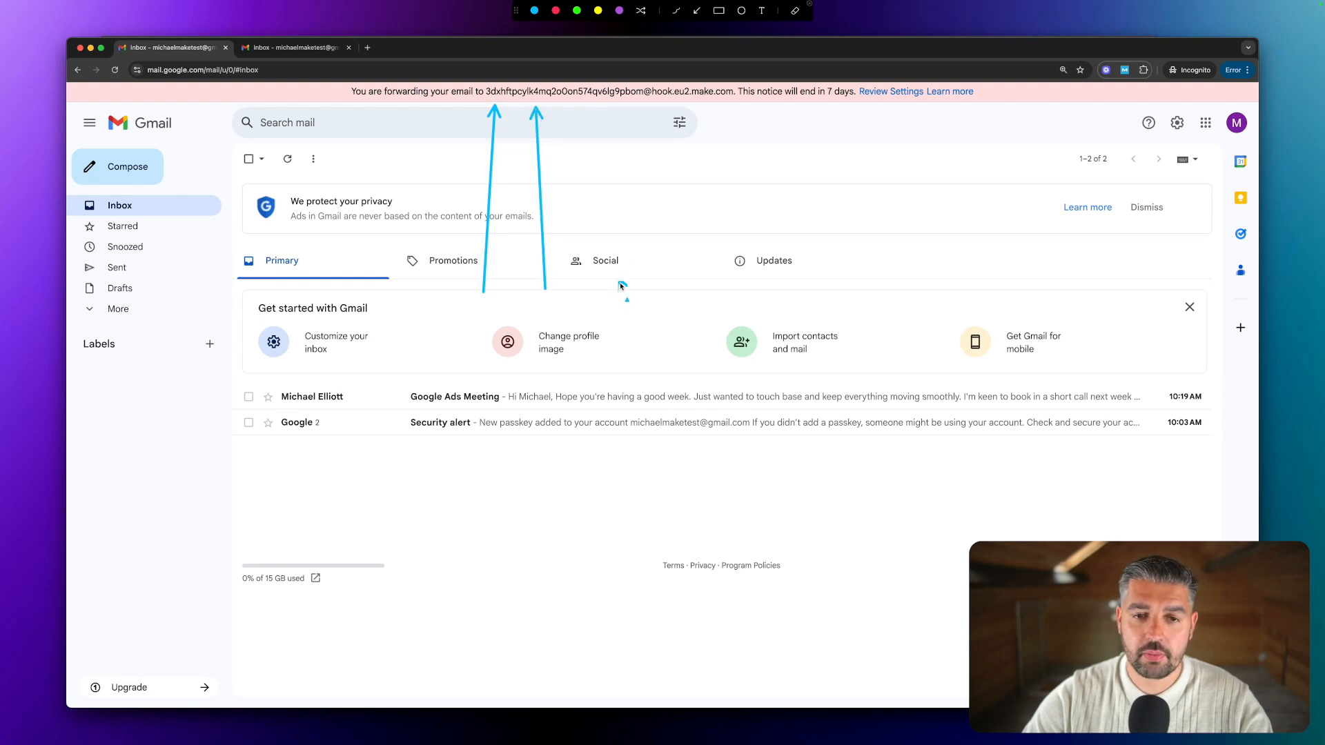
{"action": "left_click_drag", "start_coordinate": [621, 284], "coordinate": [560, 109]}
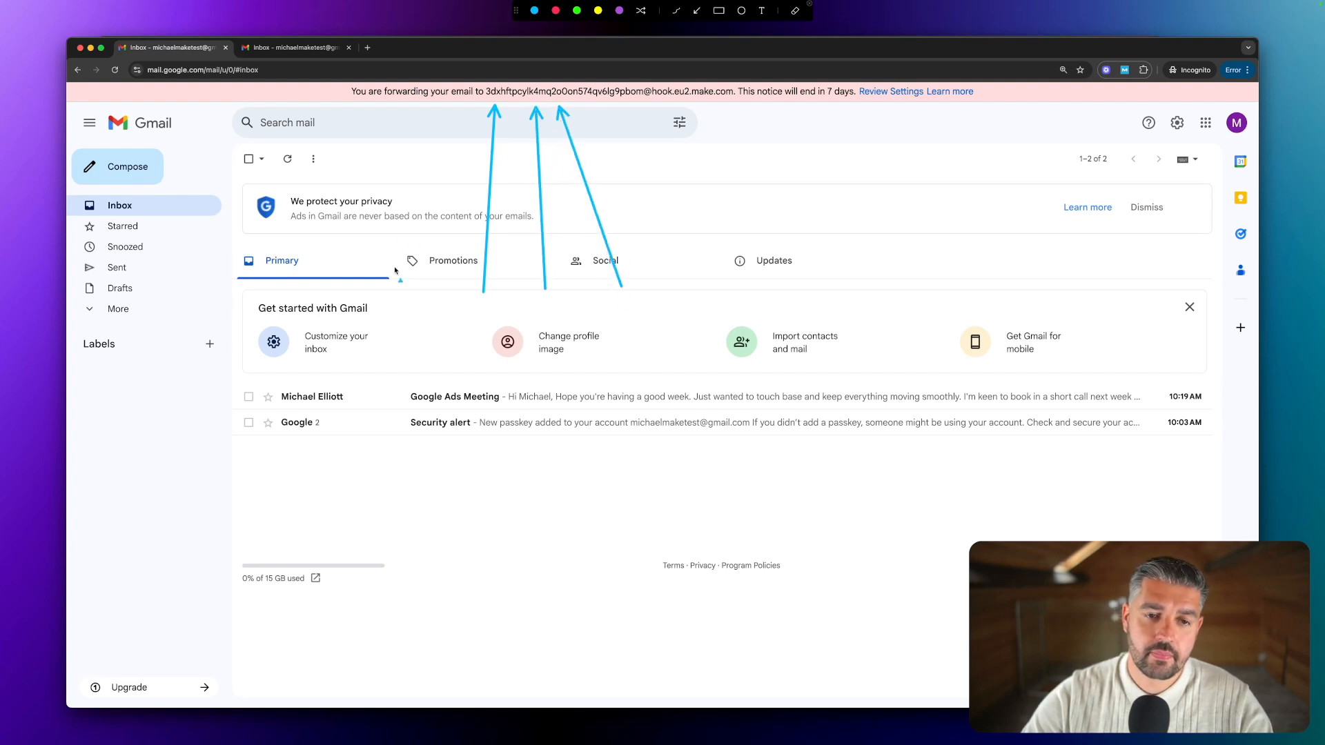
{"action": "left_click_drag", "start_coordinate": [394, 270], "coordinate": [461, 111]}
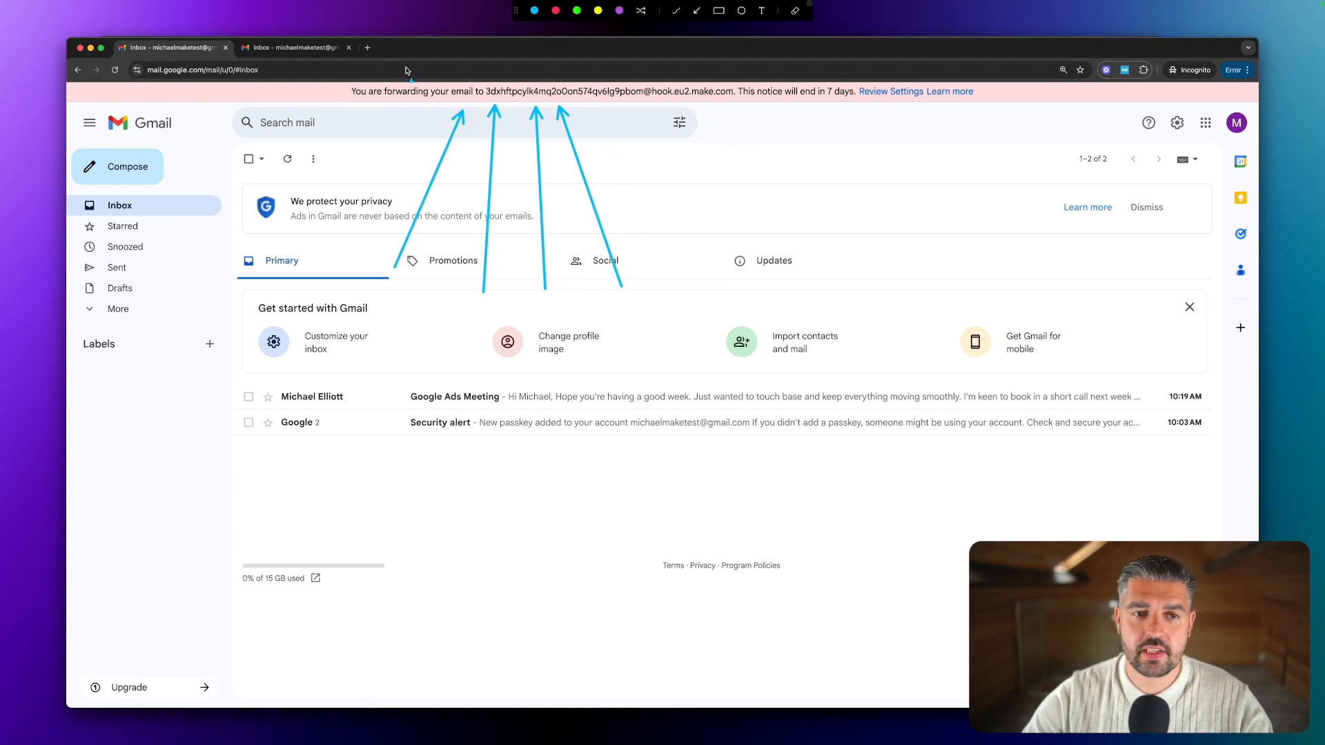
{"action": "key", "text": "Escape"}
{"action": "double_click", "coordinate": [453, 49]}
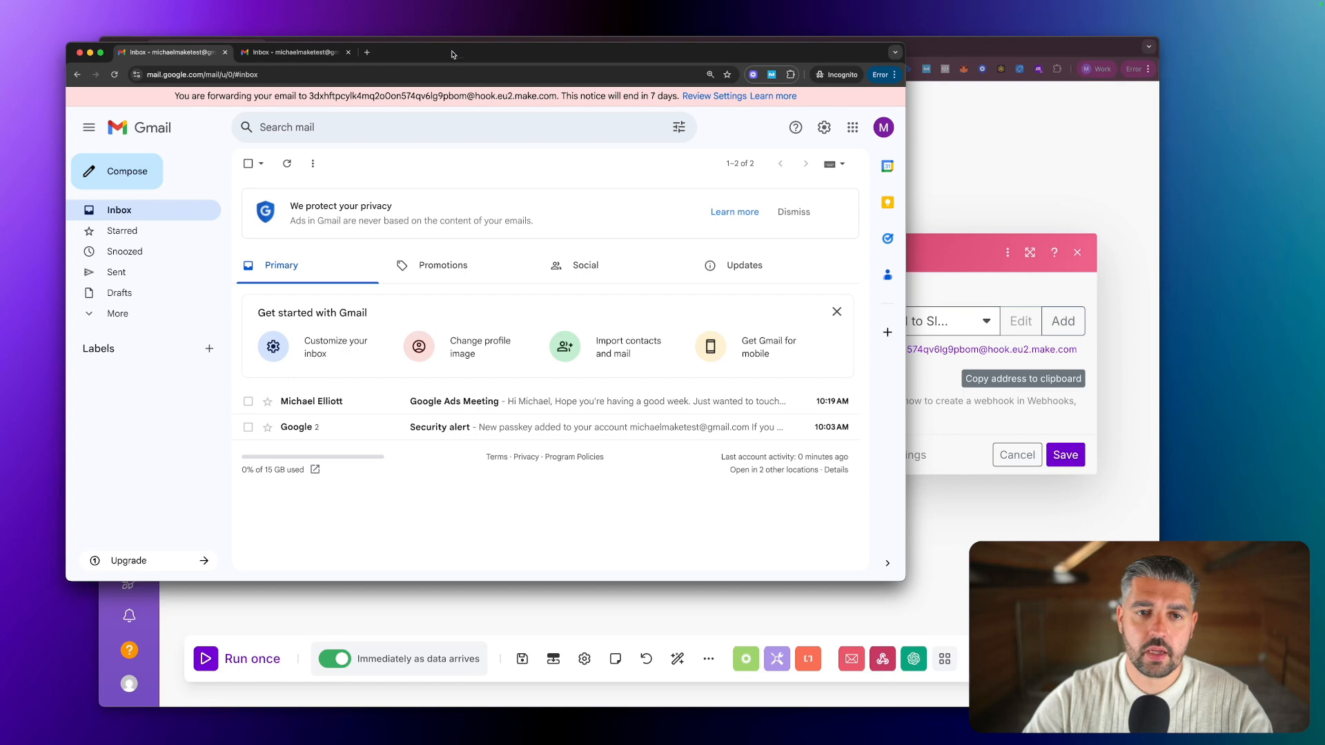
{"action": "left_click_drag", "start_coordinate": [453, 55], "coordinate": [503, 65]}
Close the Webhooks mailhook settings dialog and save the scenario.
{"action": "left_click", "coordinate": [484, 49]}
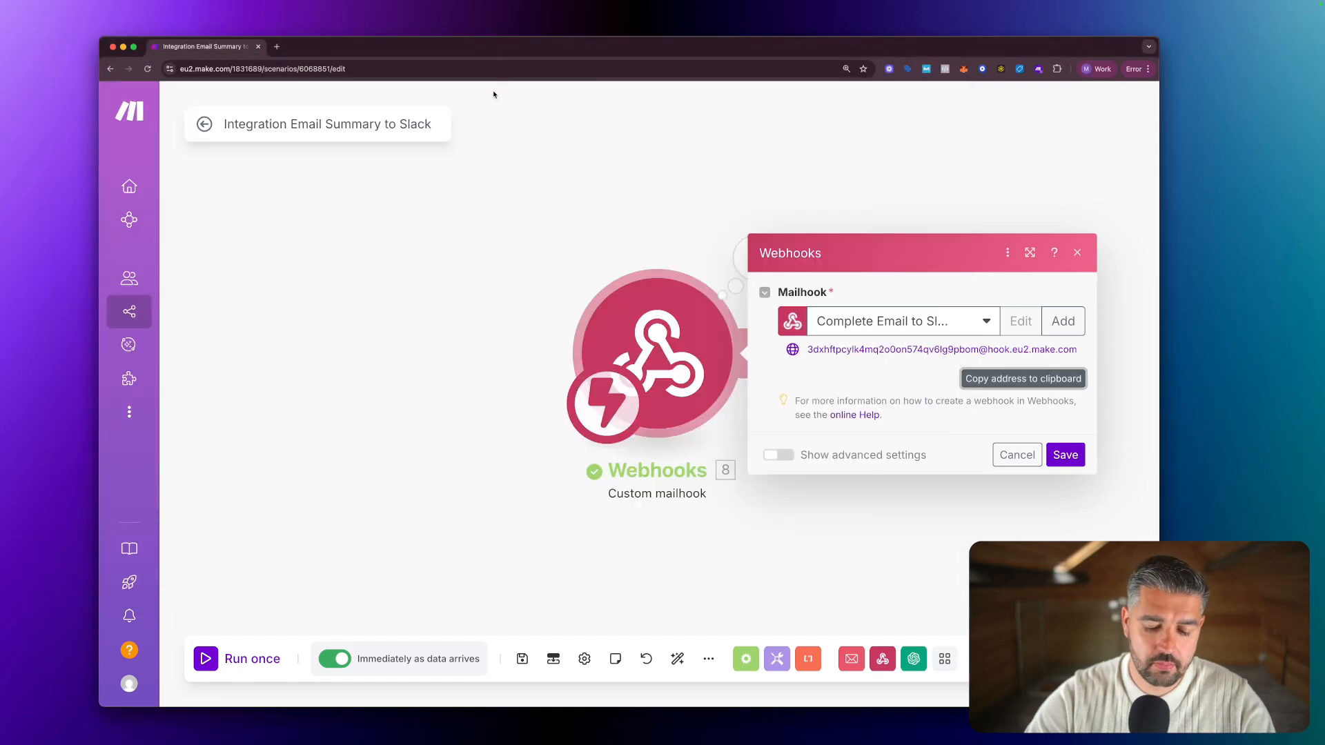
{"action": "key", "text": "ctrl+alt+Return"}
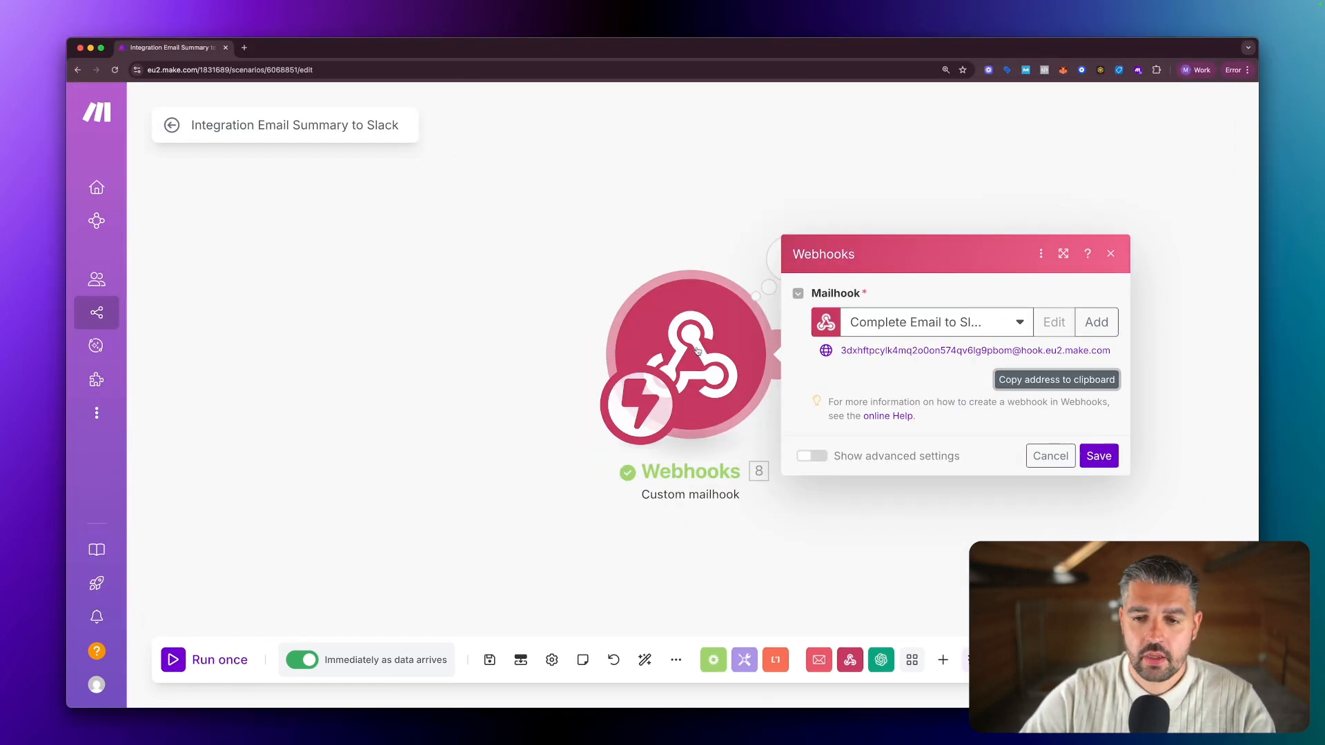
{"action": "left_click", "coordinate": [568, 252]}
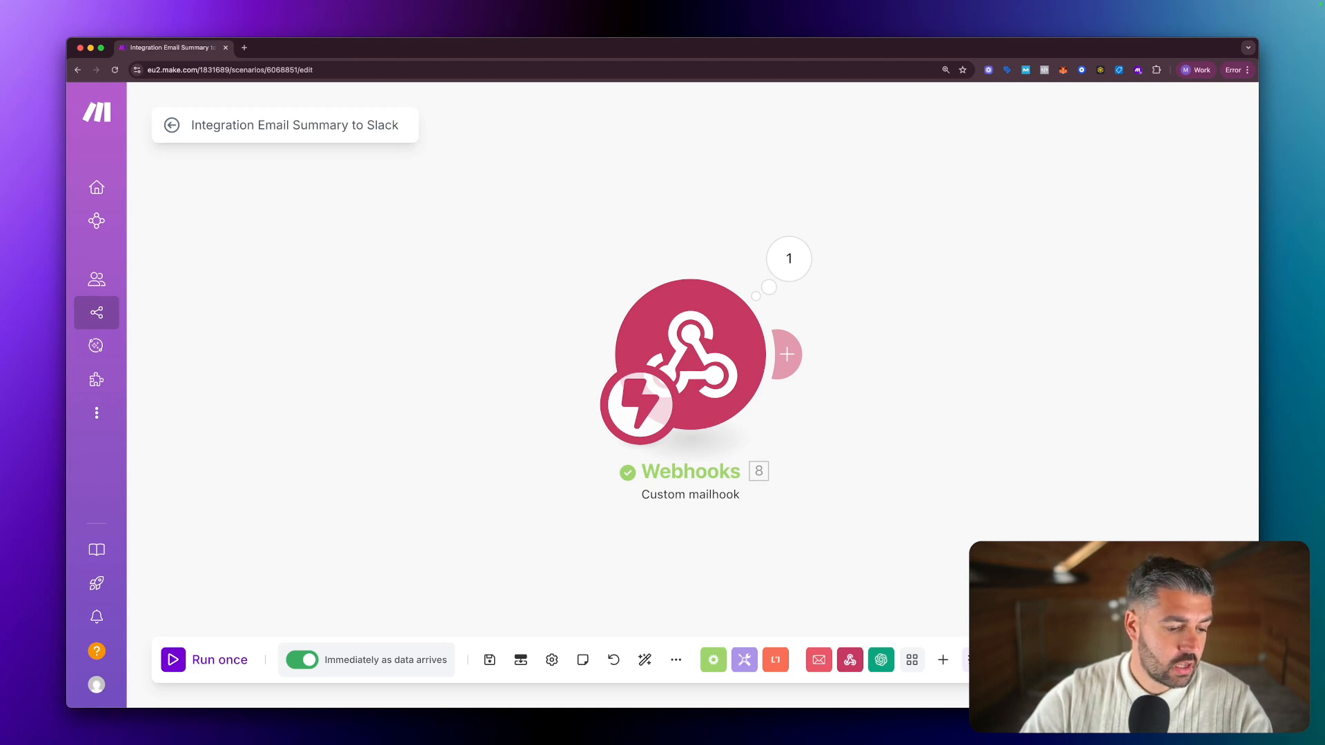
{"action": "key", "text": "super+Tab"}
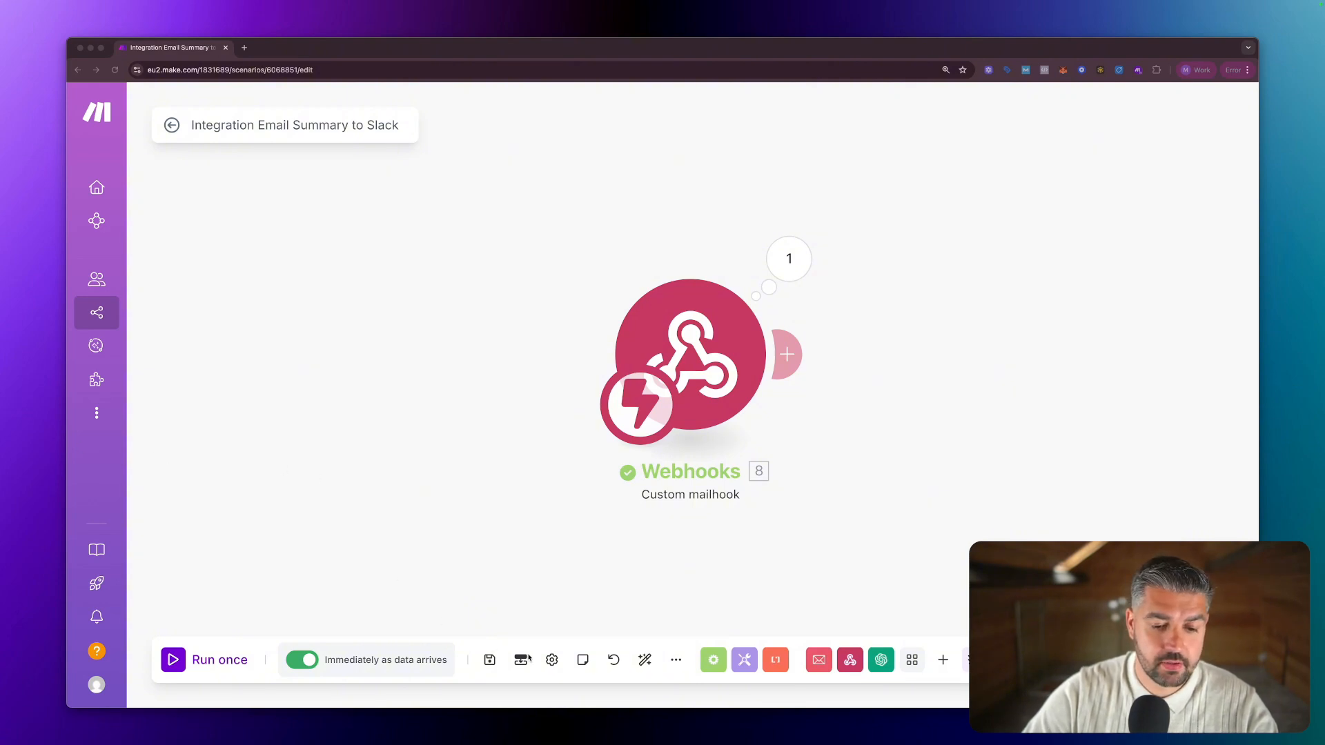
{"action": "left_click", "coordinate": [489, 660]}
{"action": "left_click", "coordinate": [489, 660]}
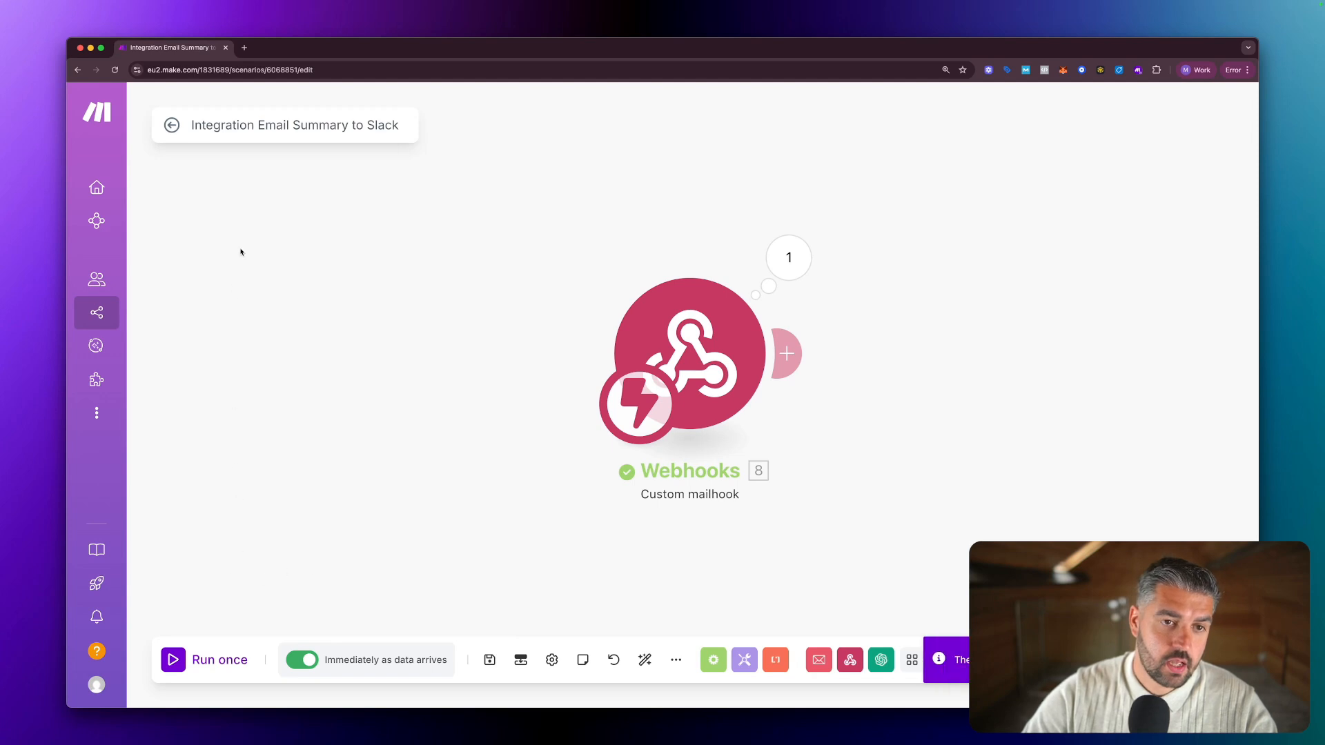
Back in the editor, inspect Operation 1 details from the webhook's latest run.
{"action": "left_click", "coordinate": [172, 135]}
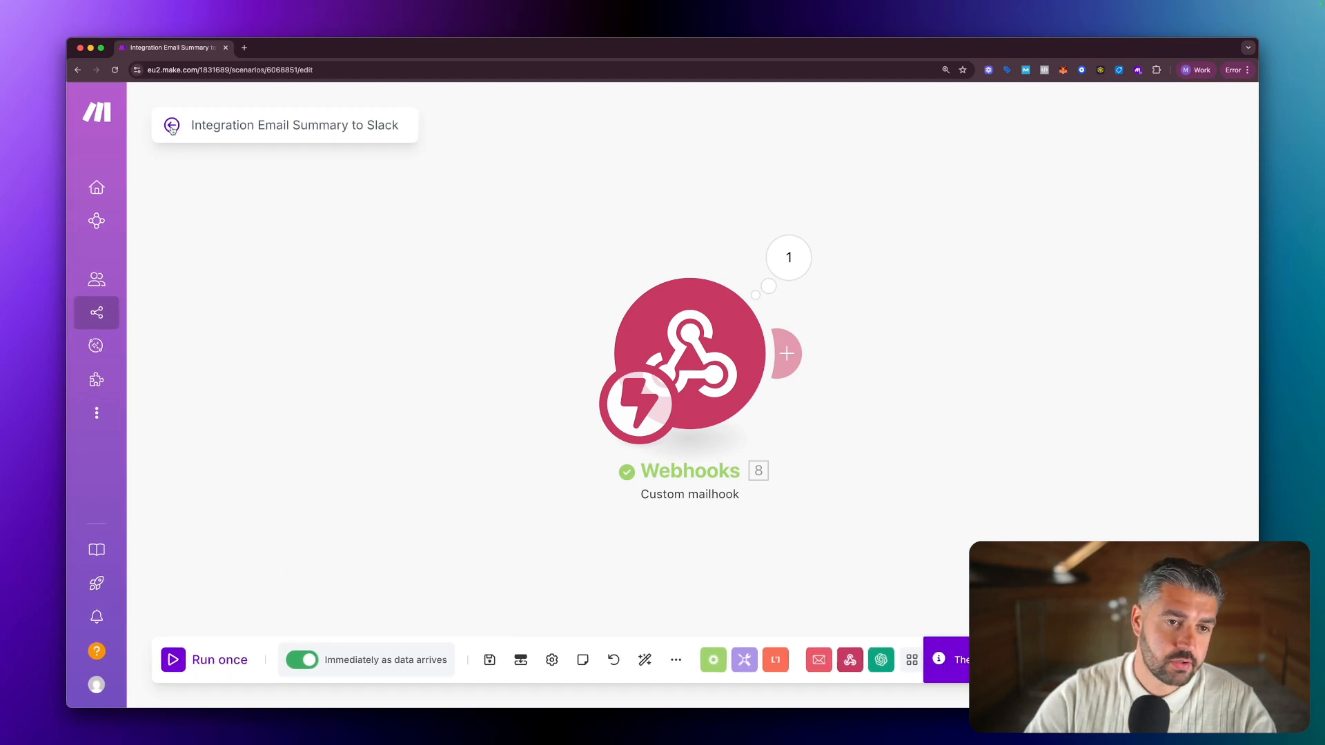
{"action": "key", "text": "super+Tab"}
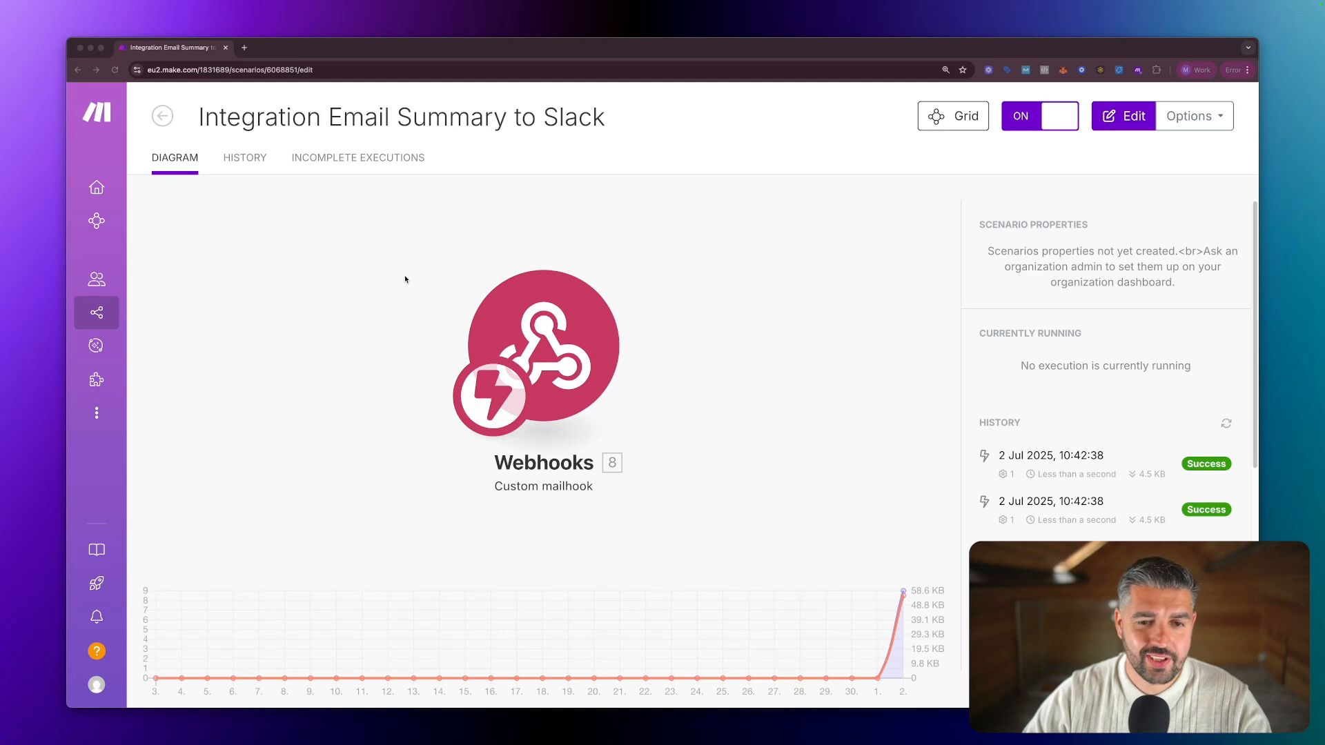
{"action": "left_click", "coordinate": [644, 253]}
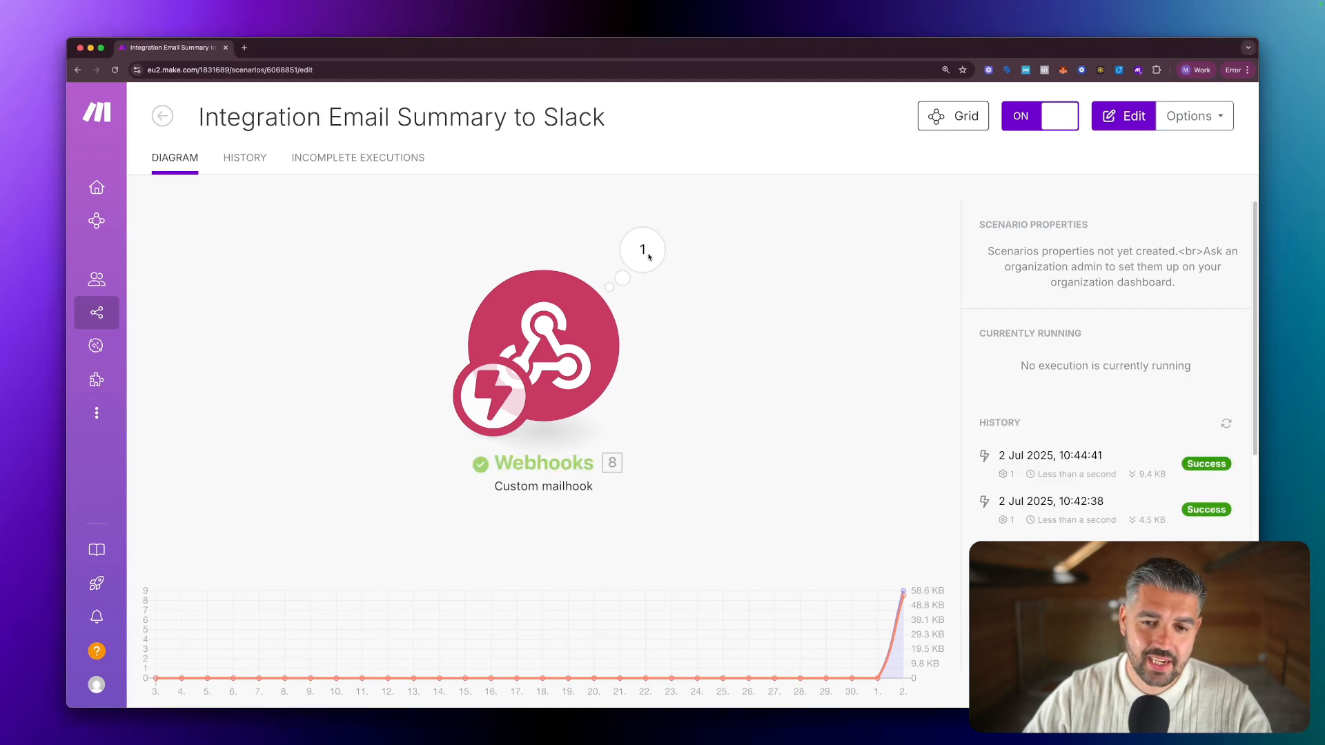
{"action": "left_click", "coordinate": [785, 267]}
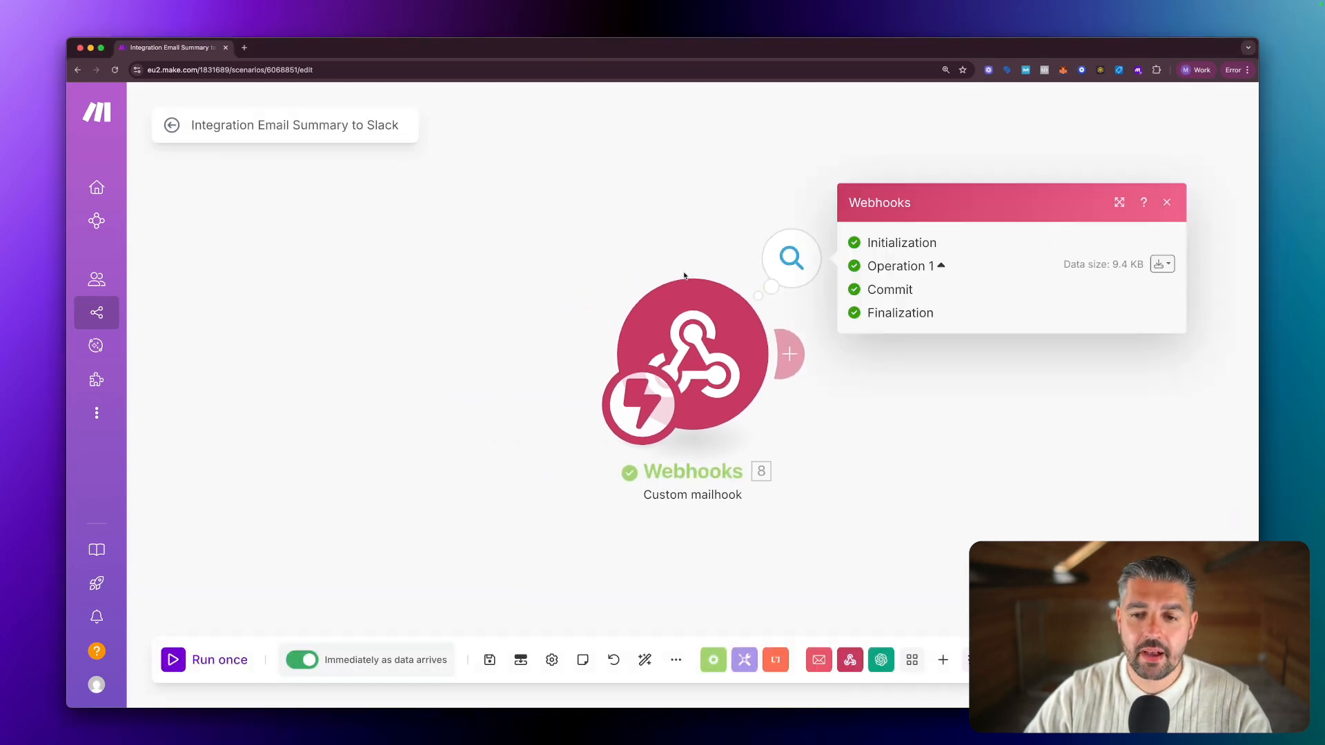
{"action": "left_click", "coordinate": [939, 266]}
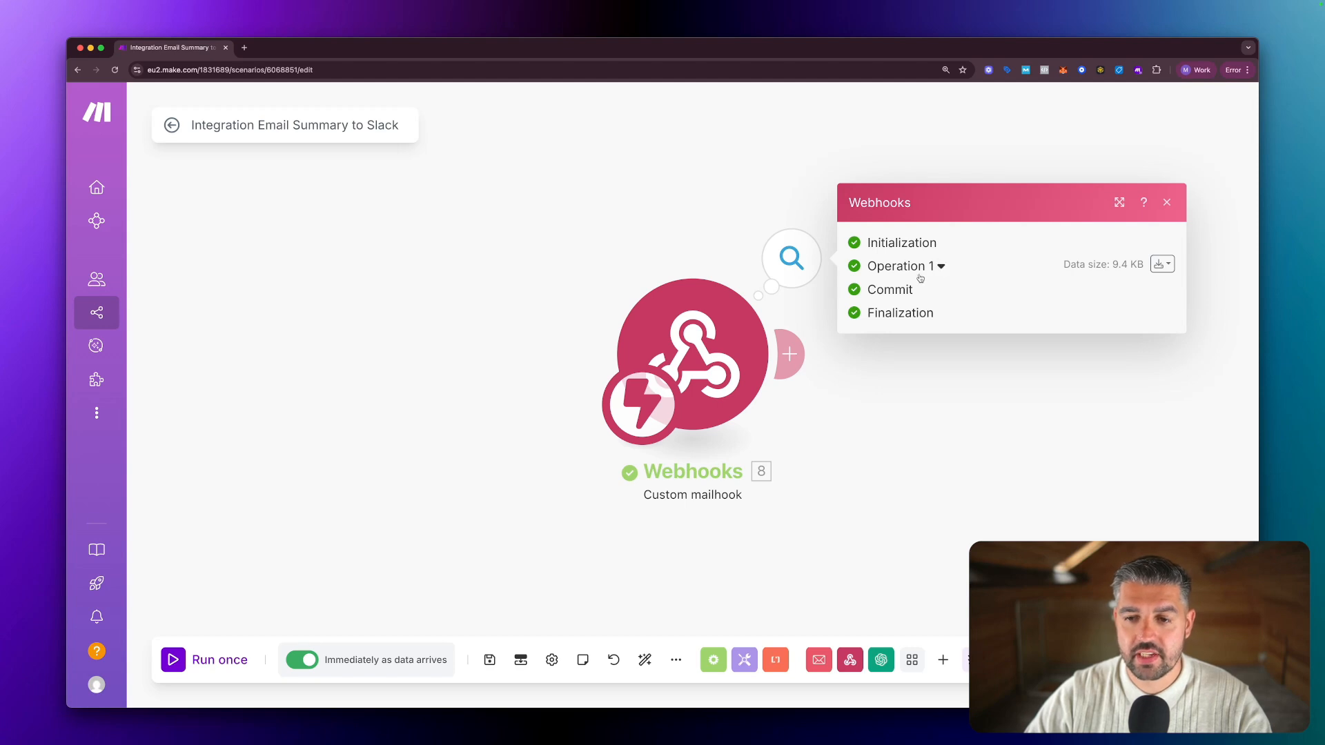
{"action": "left_click", "coordinate": [652, 220]}
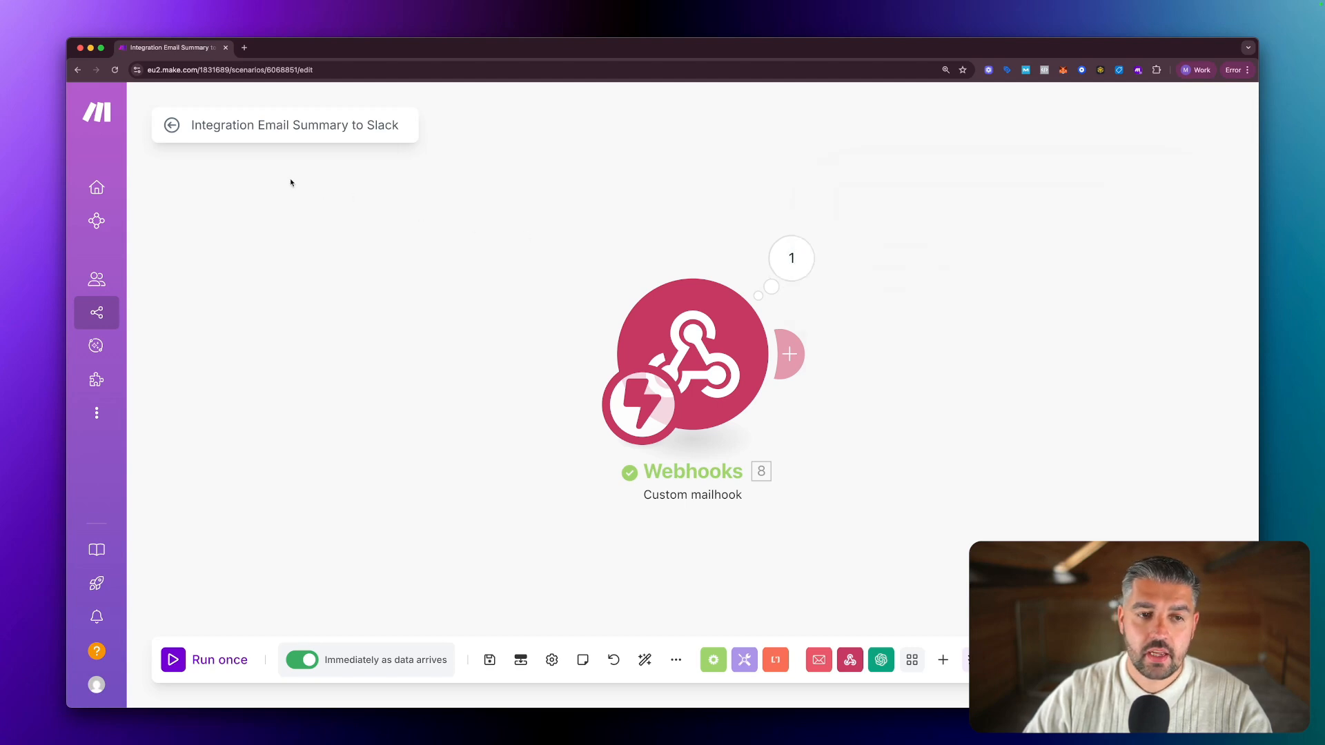
Delete the stray empty module added beside the webhook.
{"action": "left_click", "coordinate": [558, 278]}
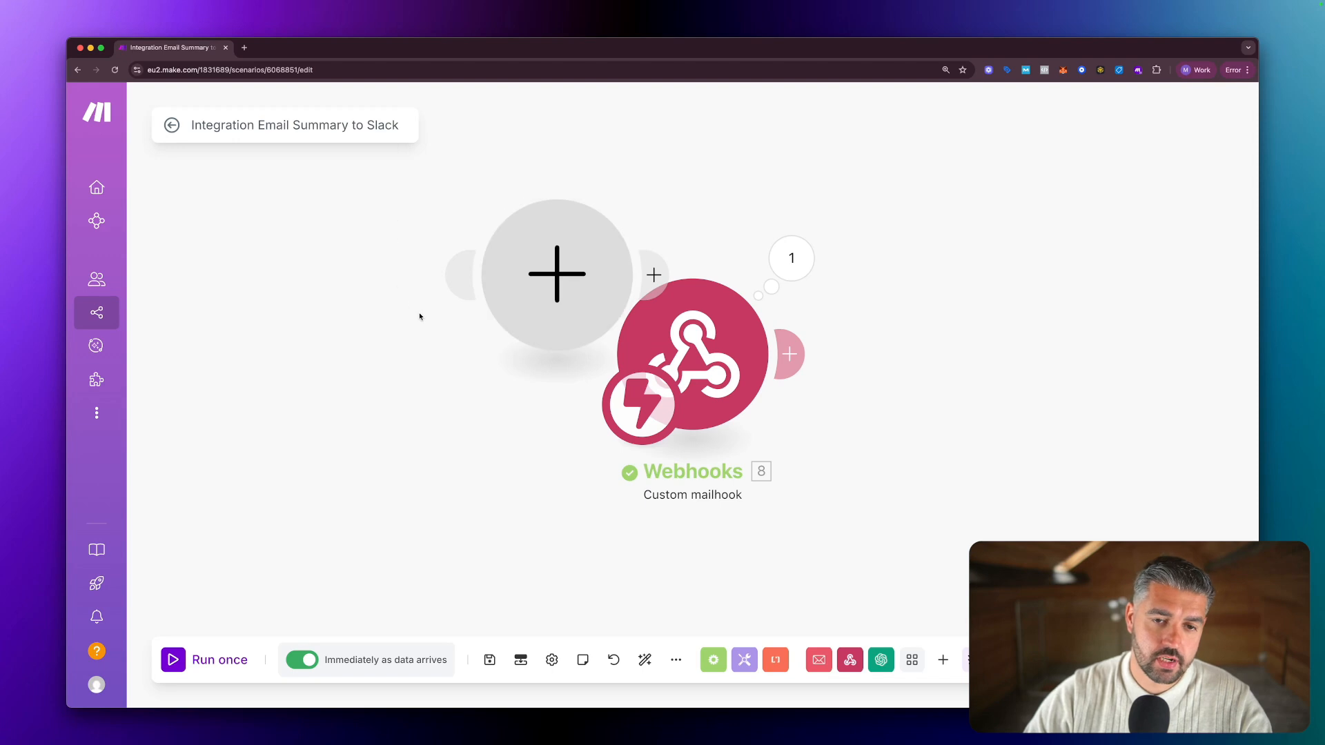
{"action": "left_click_drag", "start_coordinate": [569, 396], "coordinate": [476, 197]}
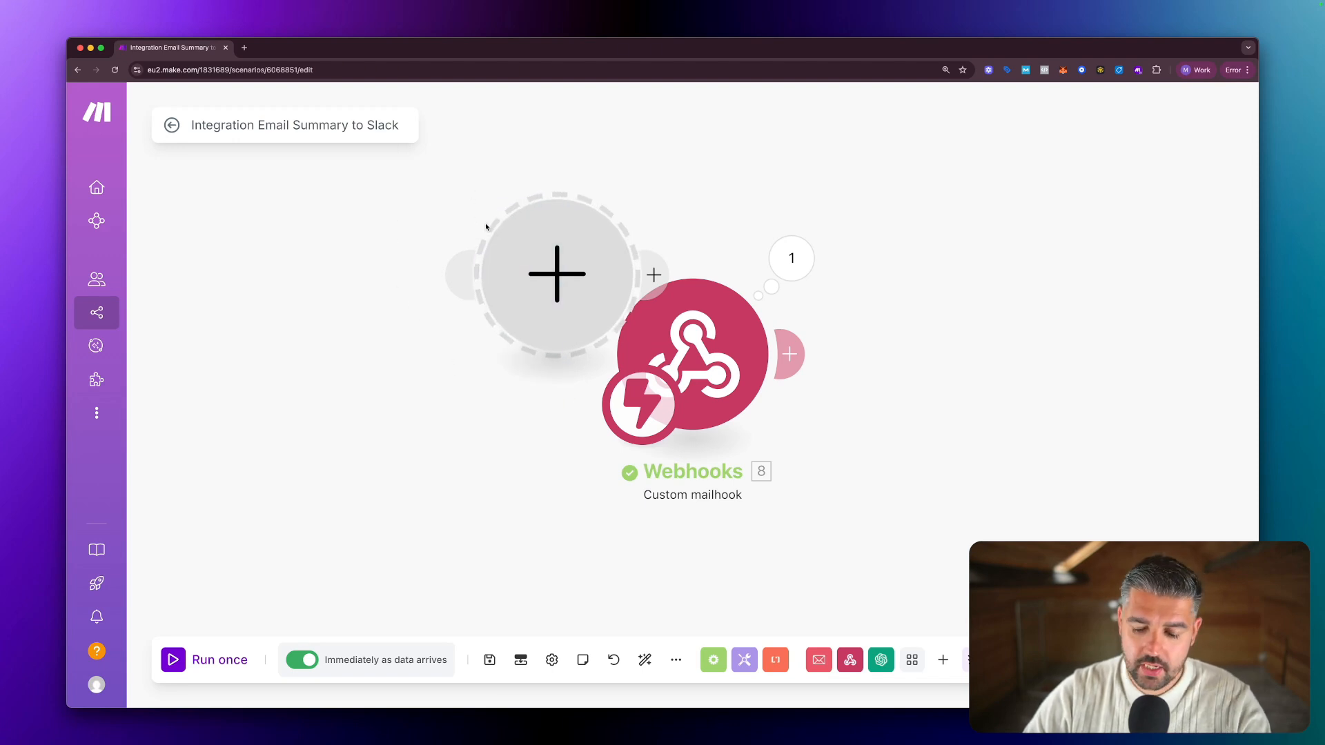
{"action": "key", "text": "Delete"}
Expand and collapse the captured email's body text, then close the output panel.
{"action": "left_click", "coordinate": [793, 259]}
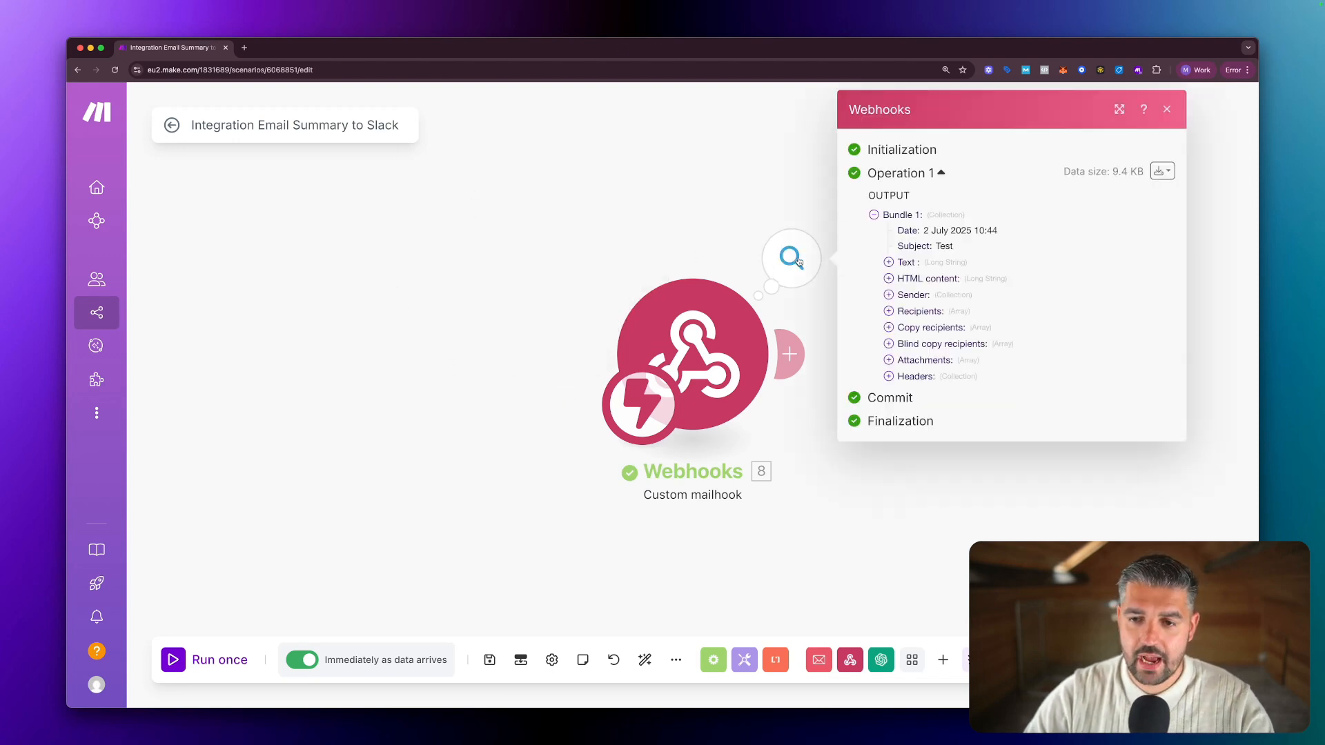
{"action": "left_click", "coordinate": [888, 263]}
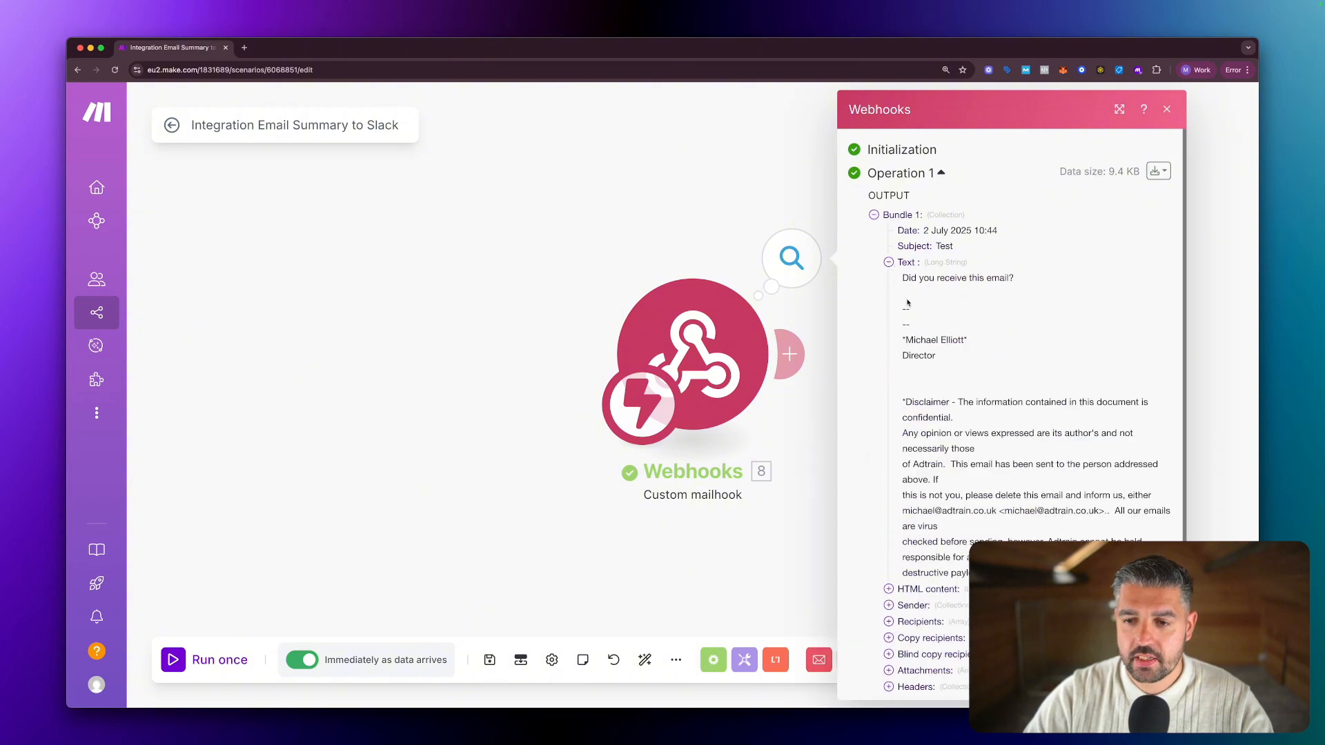
{"action": "left_click", "coordinate": [888, 262]}
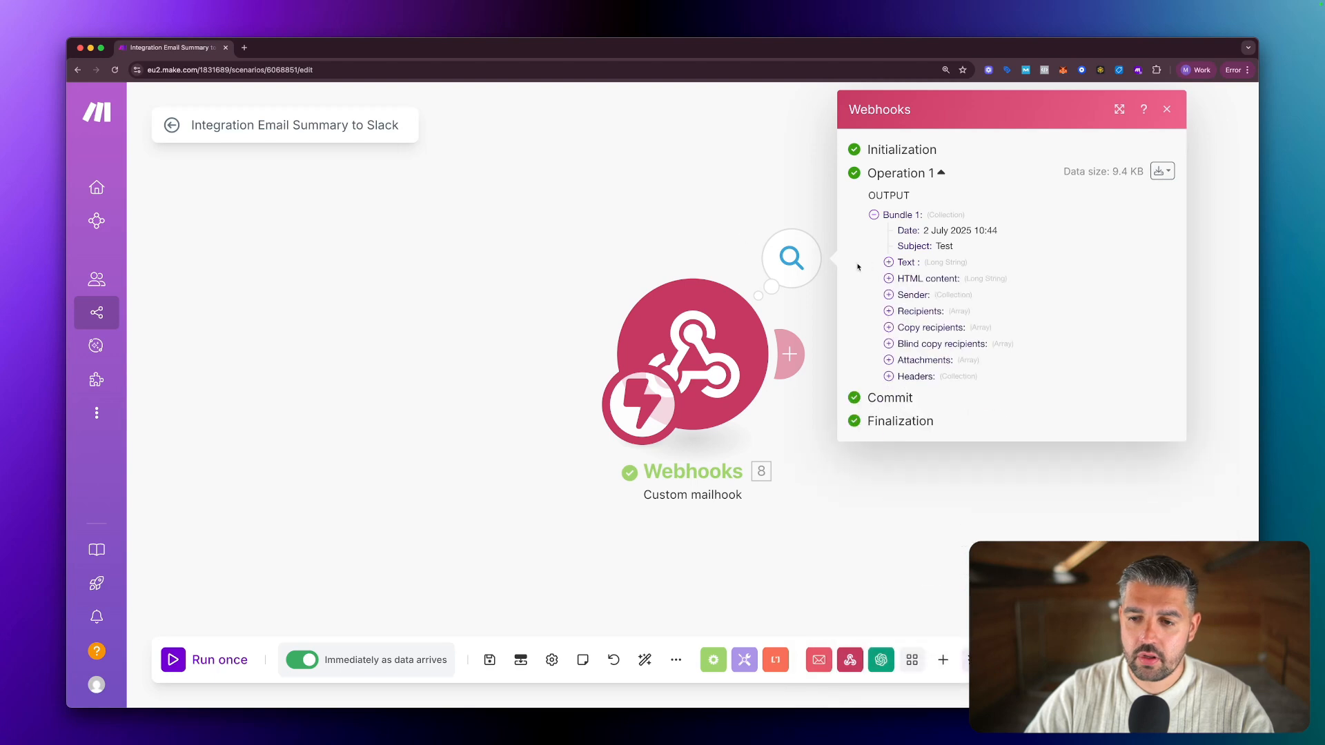
{"action": "left_click", "coordinate": [624, 186]}
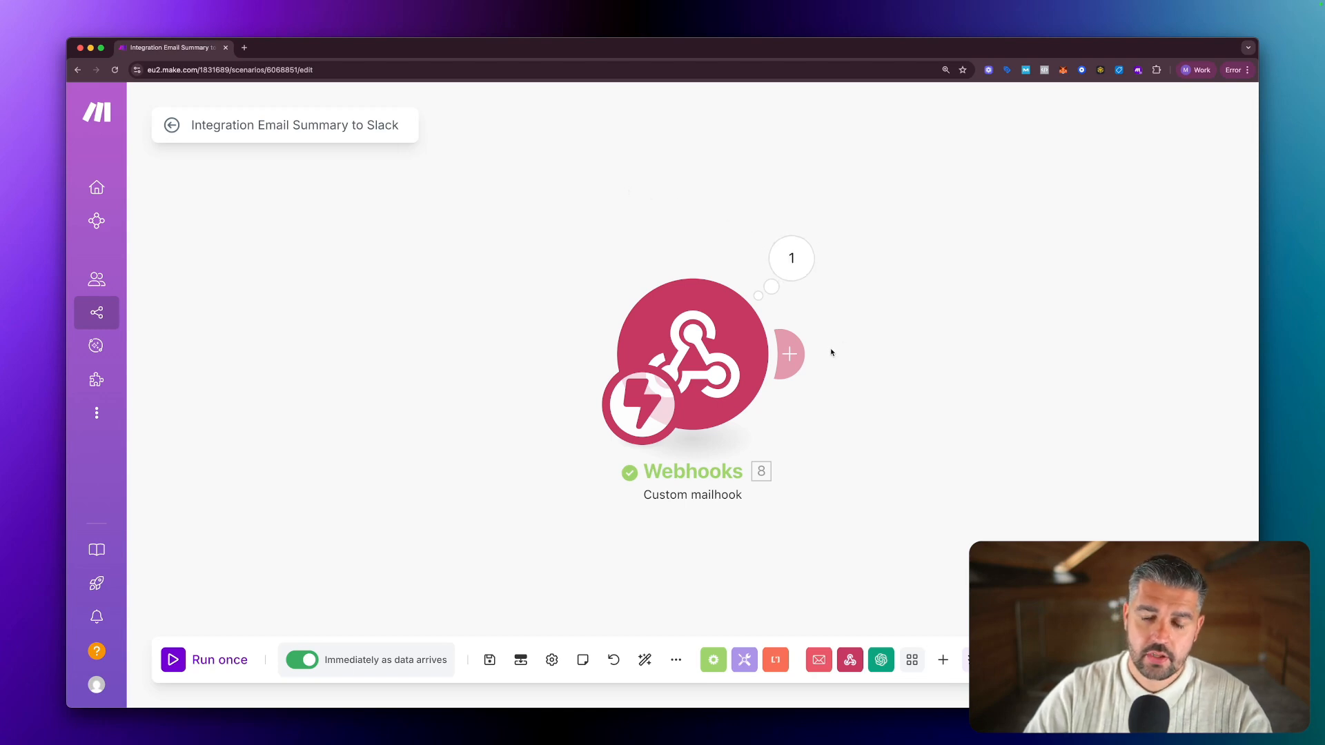
Add an OpenAI Create a Completion module after the webhook trigger.
{"action": "left_click", "coordinate": [792, 354]}
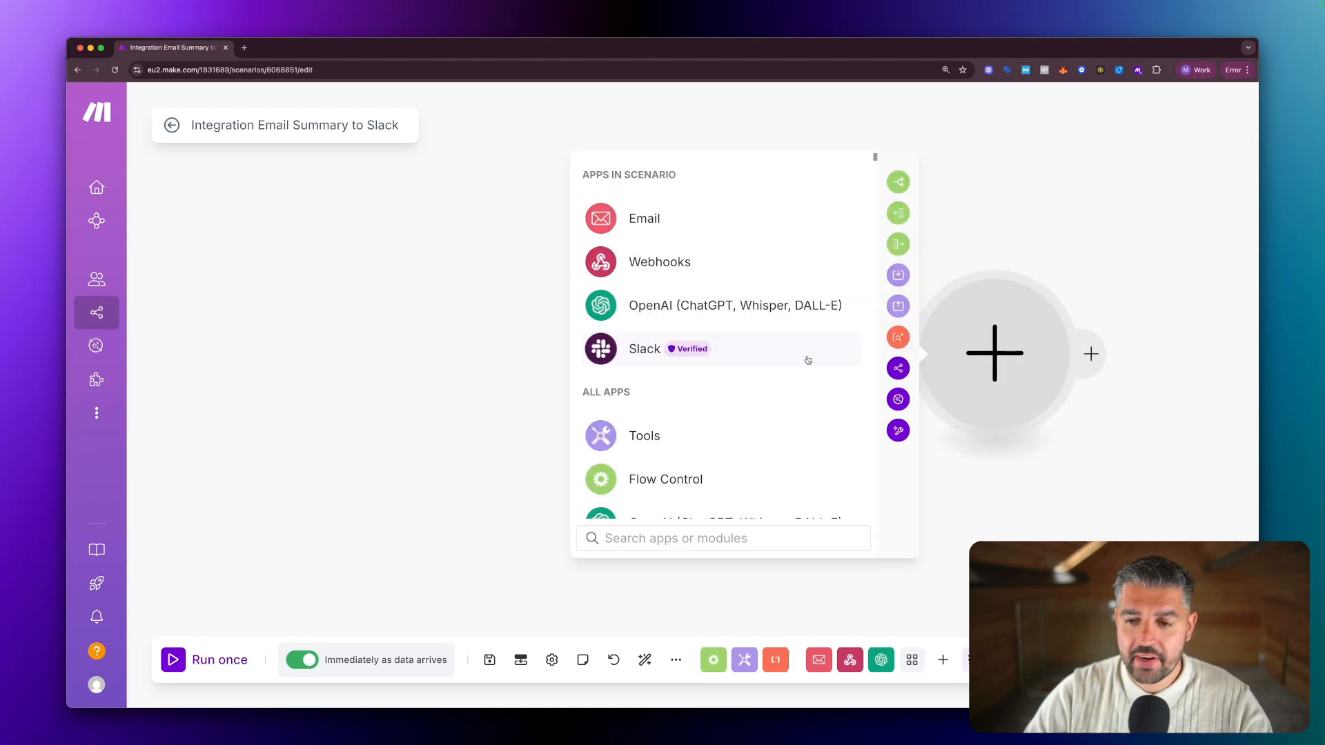
{"action": "left_click", "coordinate": [707, 315]}
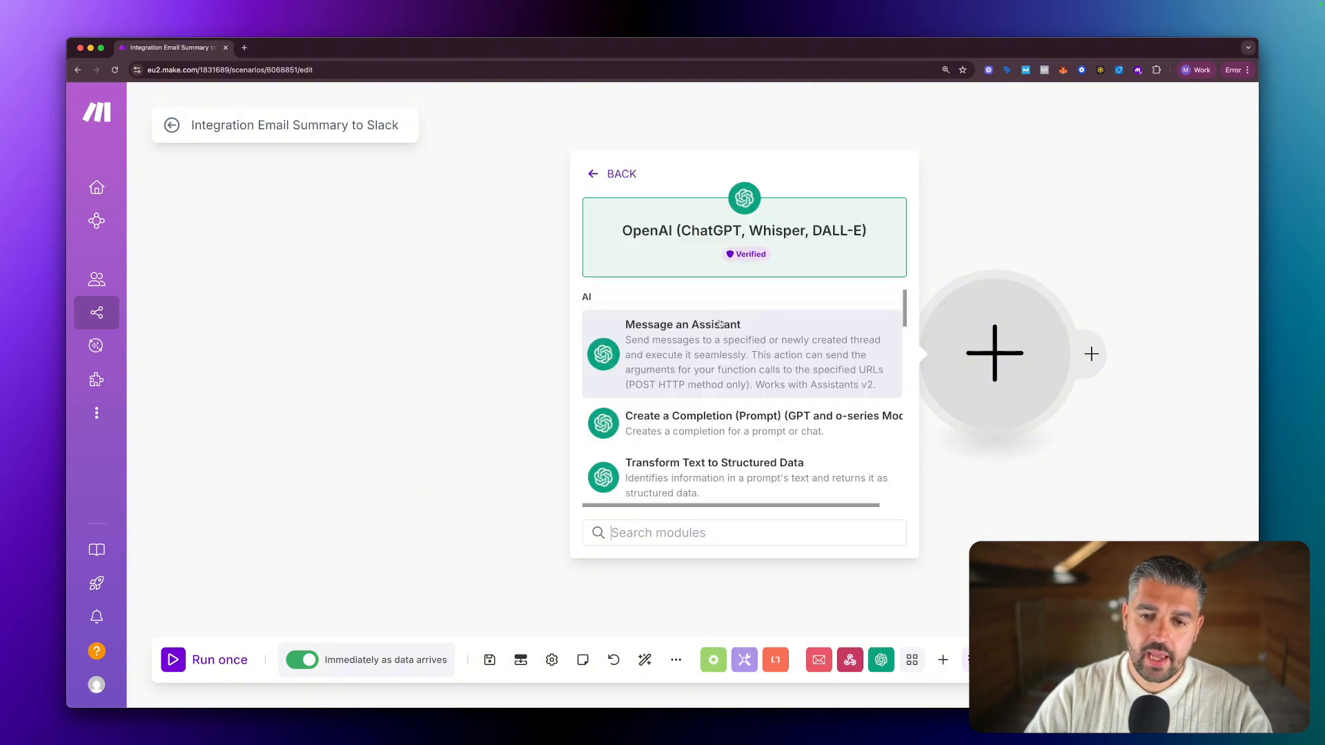
{"action": "left_click", "coordinate": [668, 429]}
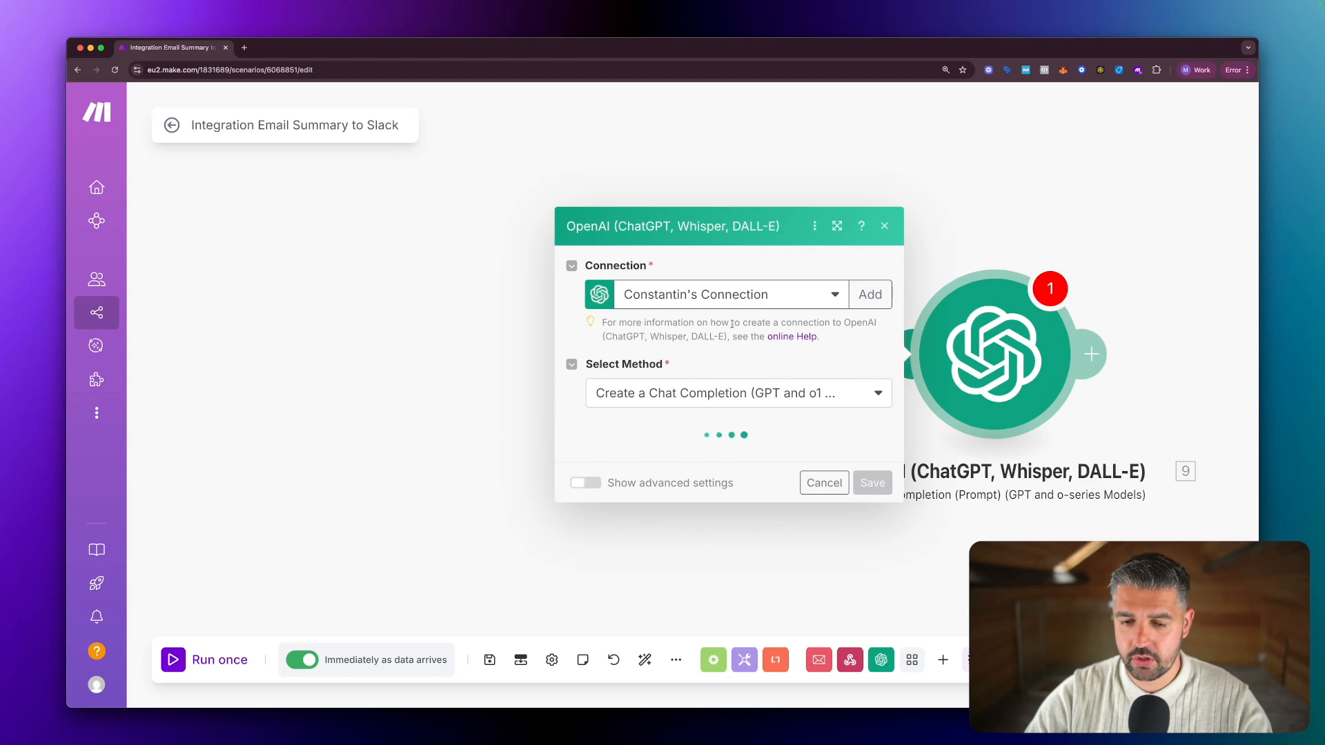
Connect the module with the OpenAI API key connection and choose the gpt-4.1 model.
{"action": "left_click", "coordinate": [752, 304]}
{"action": "left_click", "coordinate": [685, 239]}
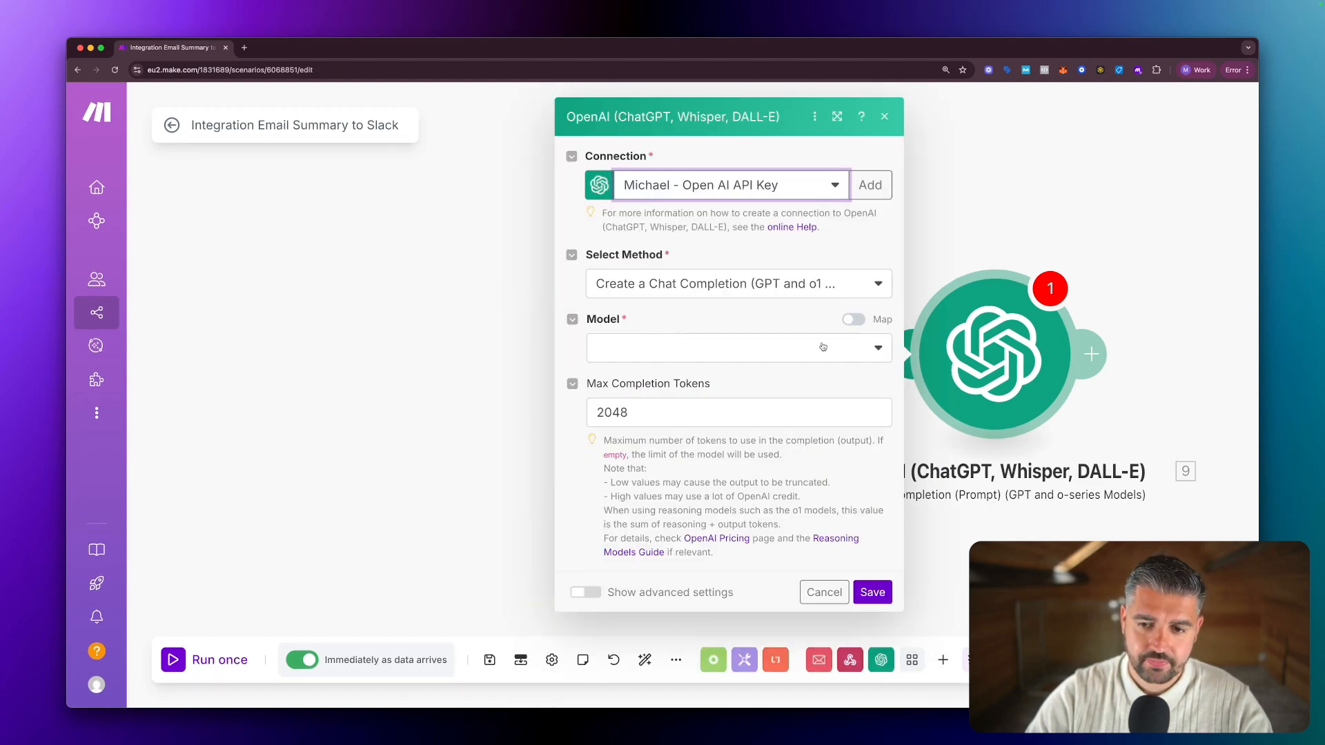
{"action": "left_click", "coordinate": [766, 351]}
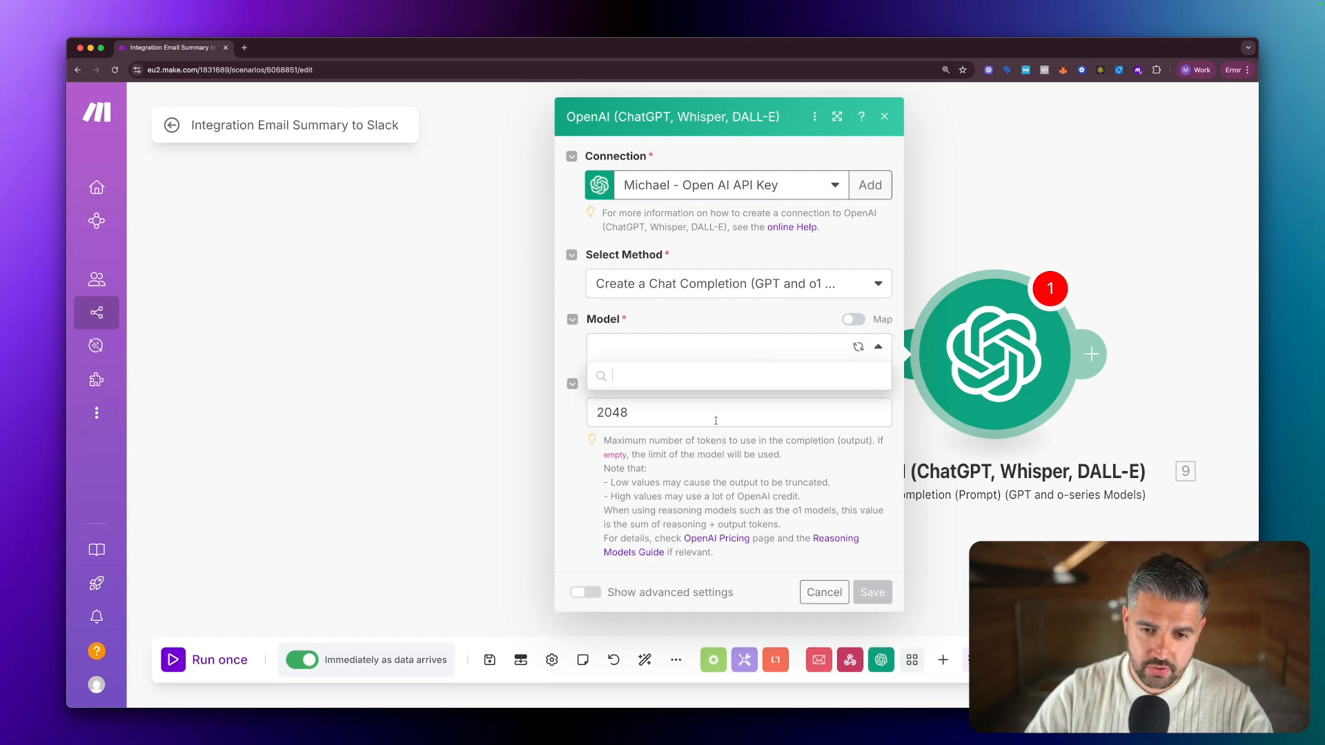
{"action": "scroll", "coordinate": [685, 438], "scroll_direction": "down", "scroll_amount": 3}
{"action": "scroll", "coordinate": [685, 439], "scroll_direction": "down", "scroll_amount": 2}
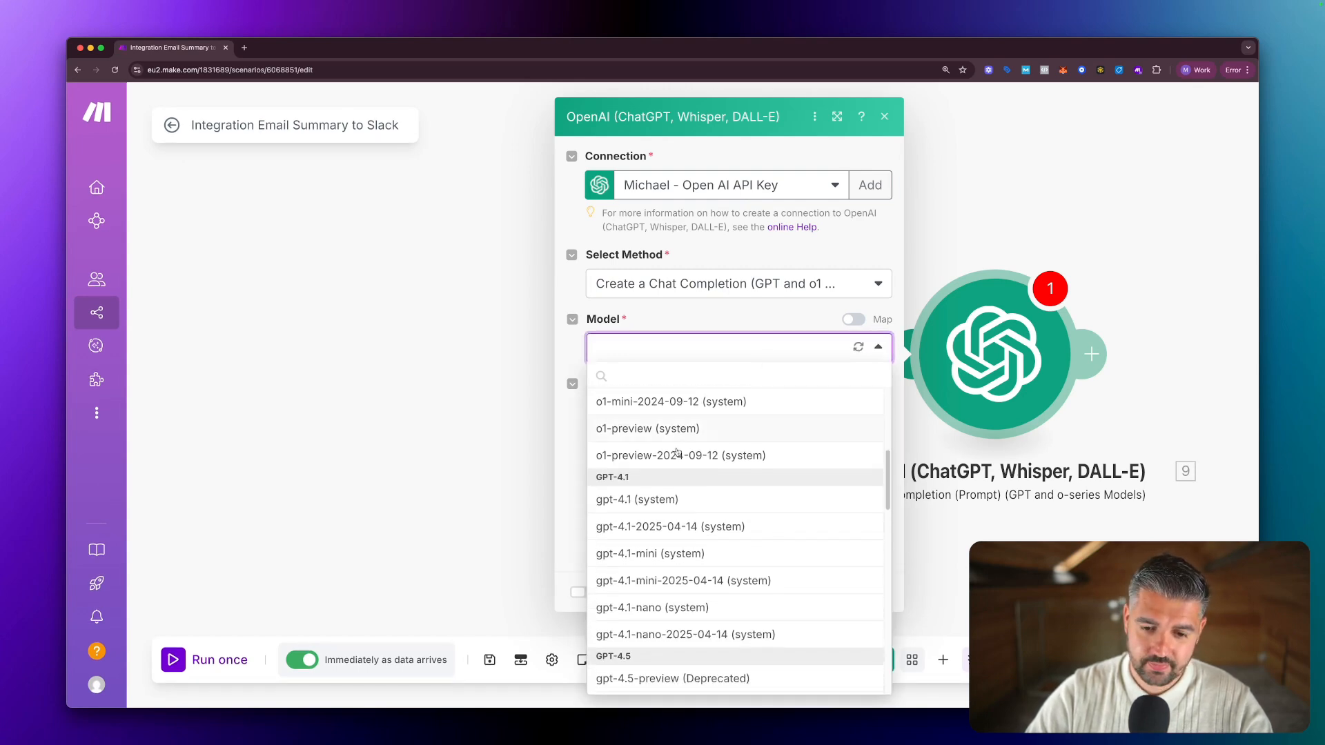
{"action": "left_click", "coordinate": [643, 498]}
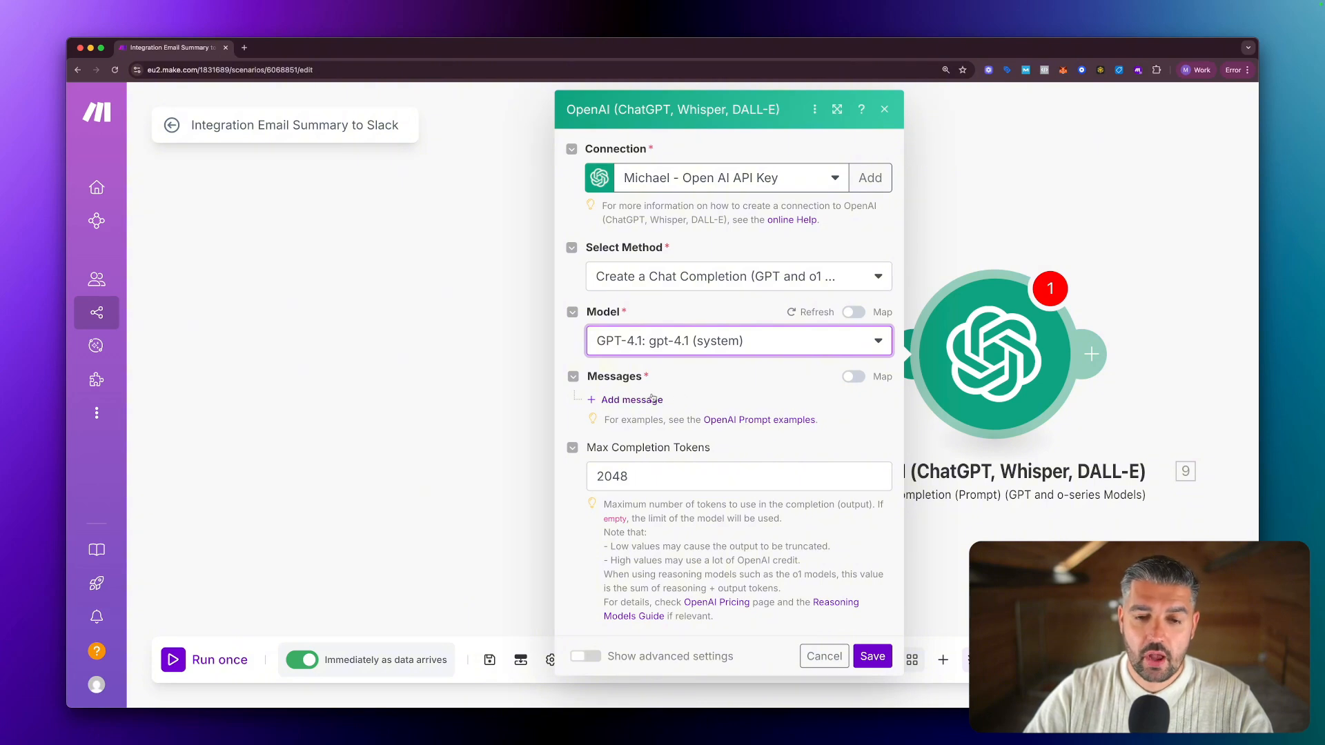
Add Message 1 with the Developer / System role, with its Text Content field ready for input.
{"action": "left_click", "coordinate": [652, 399]}
{"action": "left_click", "coordinate": [681, 447]}
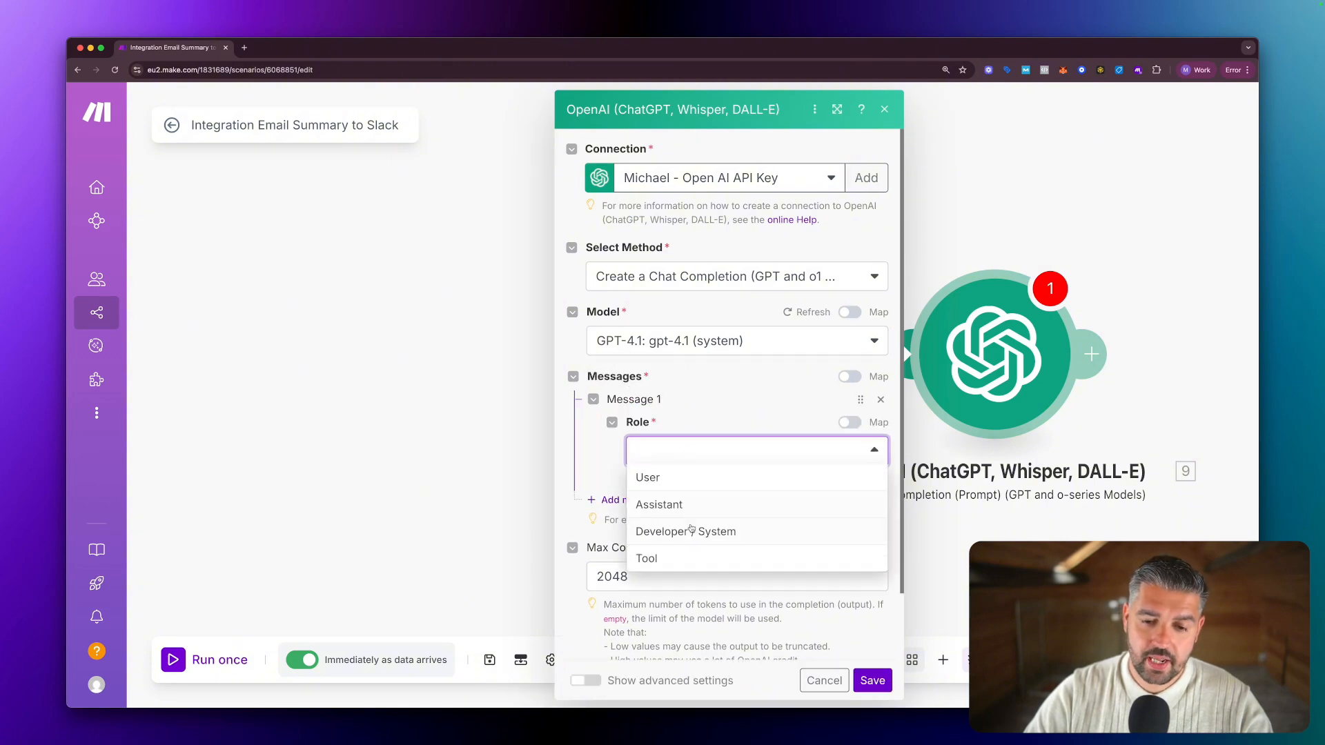
{"action": "left_click", "coordinate": [691, 531]}
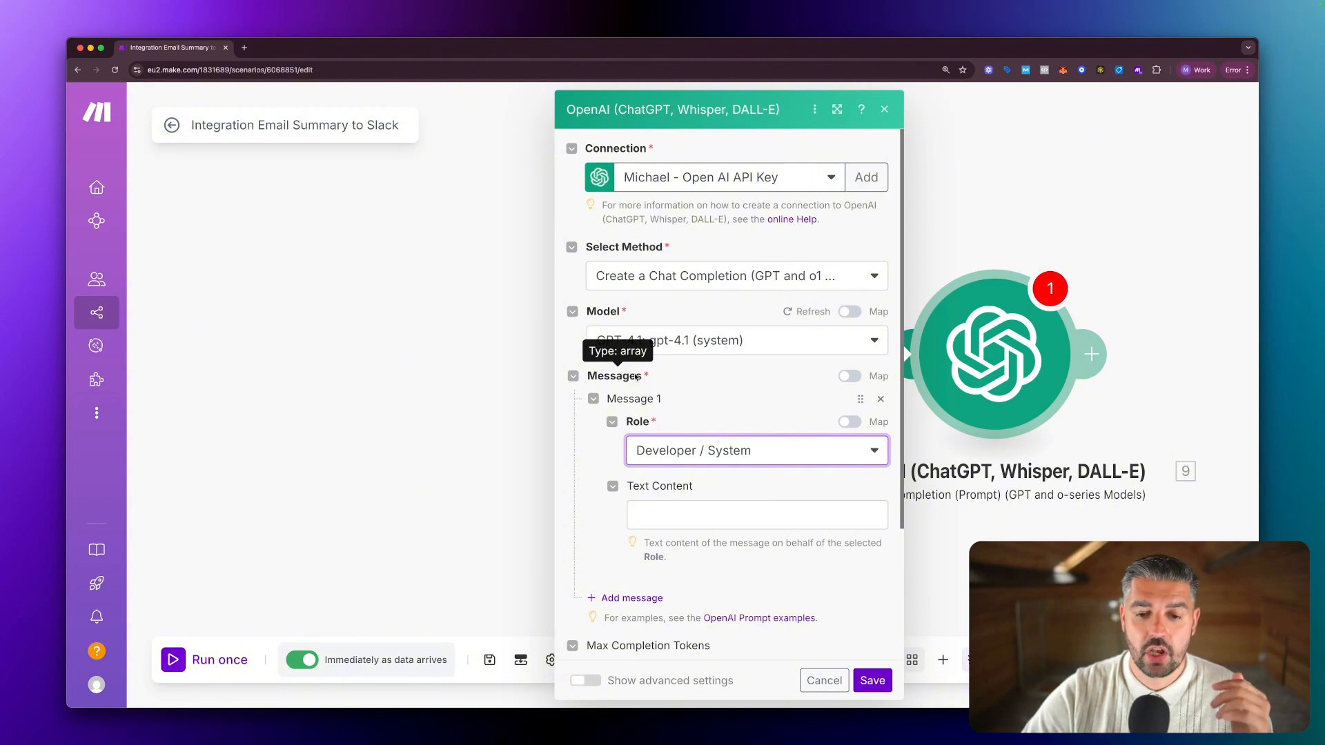
{"action": "left_click", "coordinate": [708, 511]}
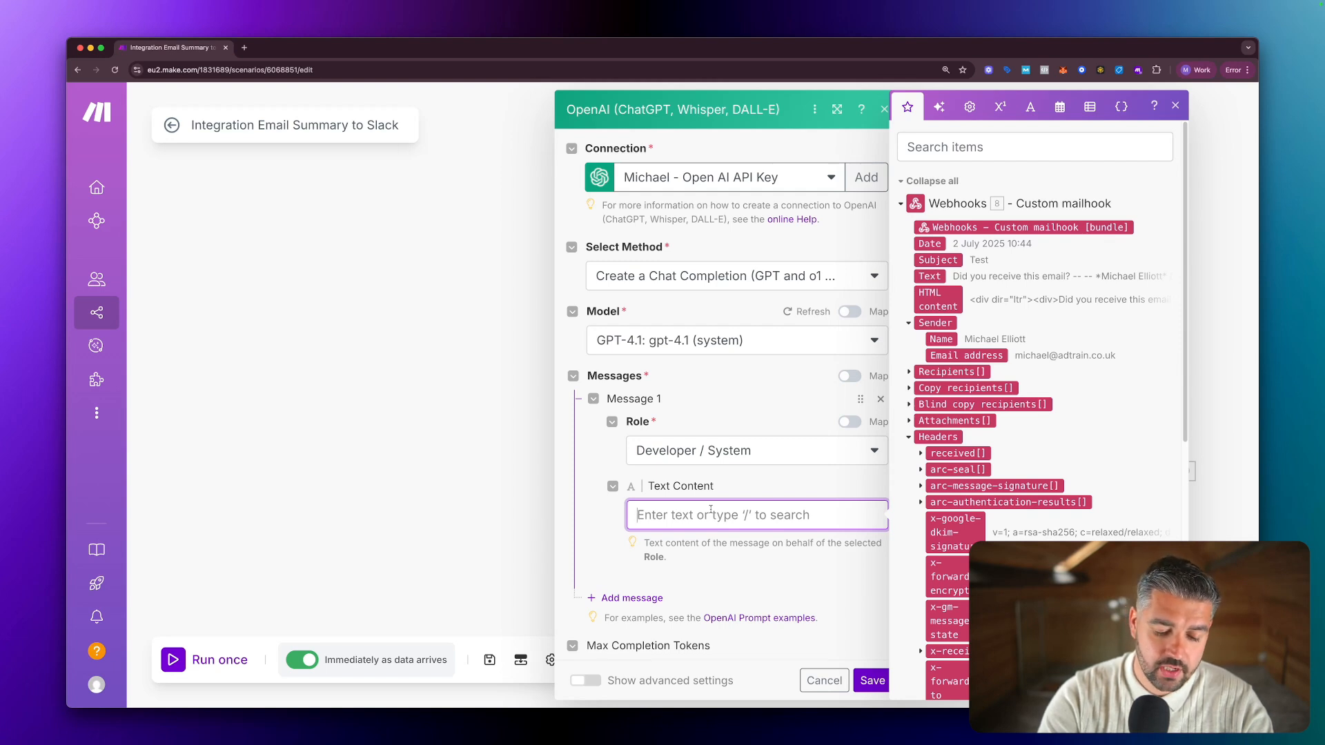
Write a system prompt to summarise inbound emails for a Slack module, formatted for Slack output.
{"action": "type", "text": "You're"}
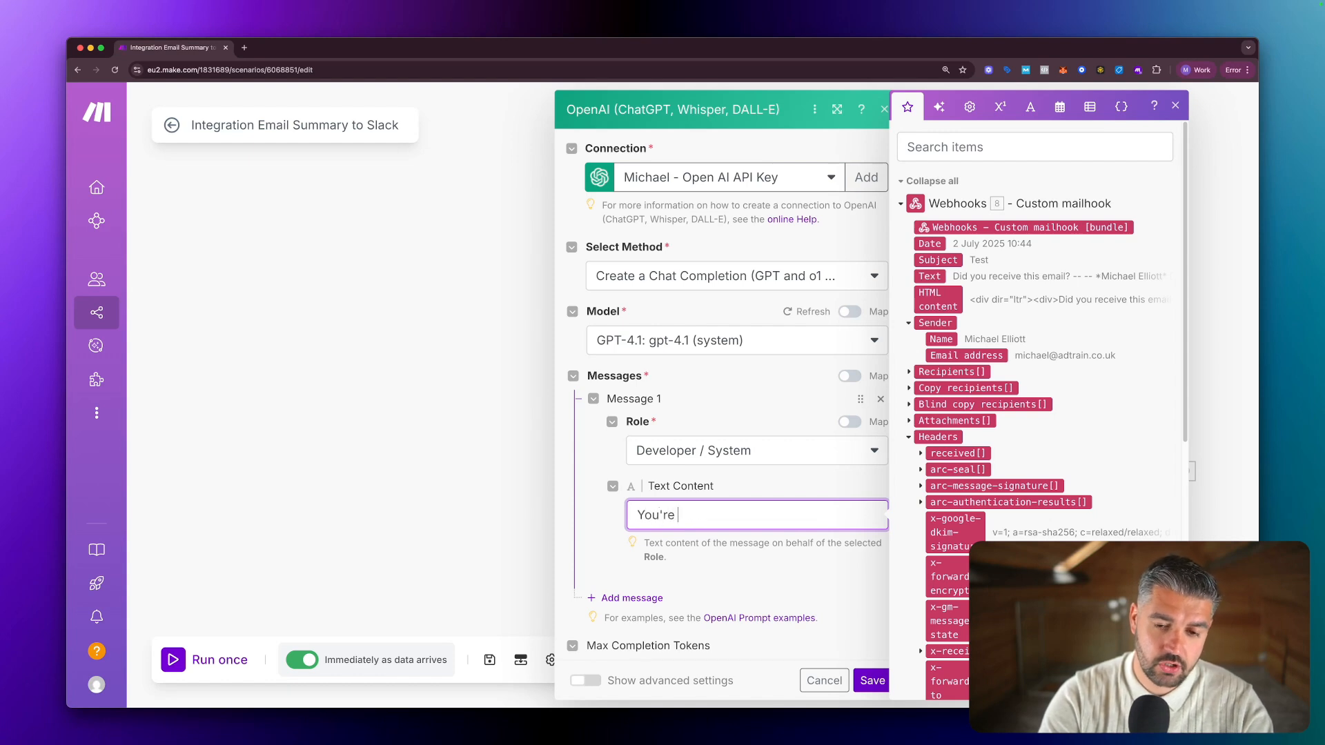
{"action": "type", "text": " an intel"}
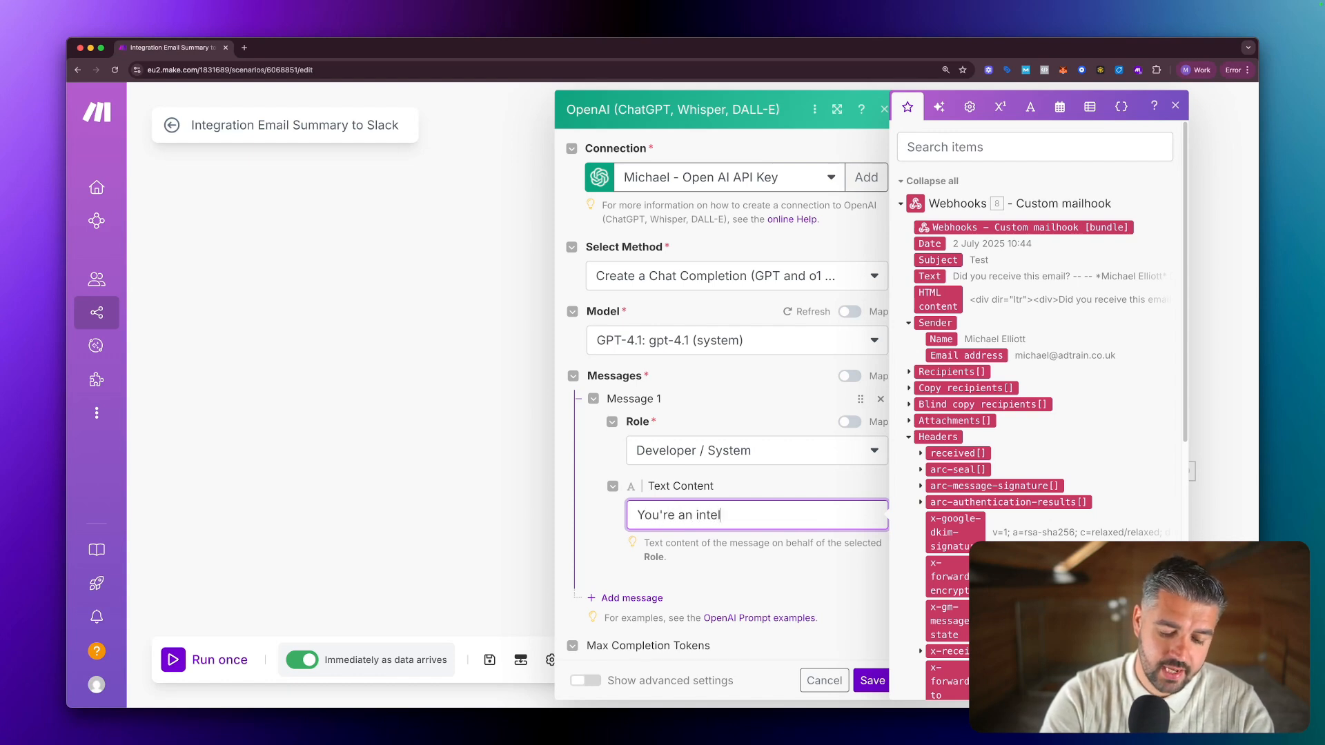
{"action": "type", "text": "ligent writing "}
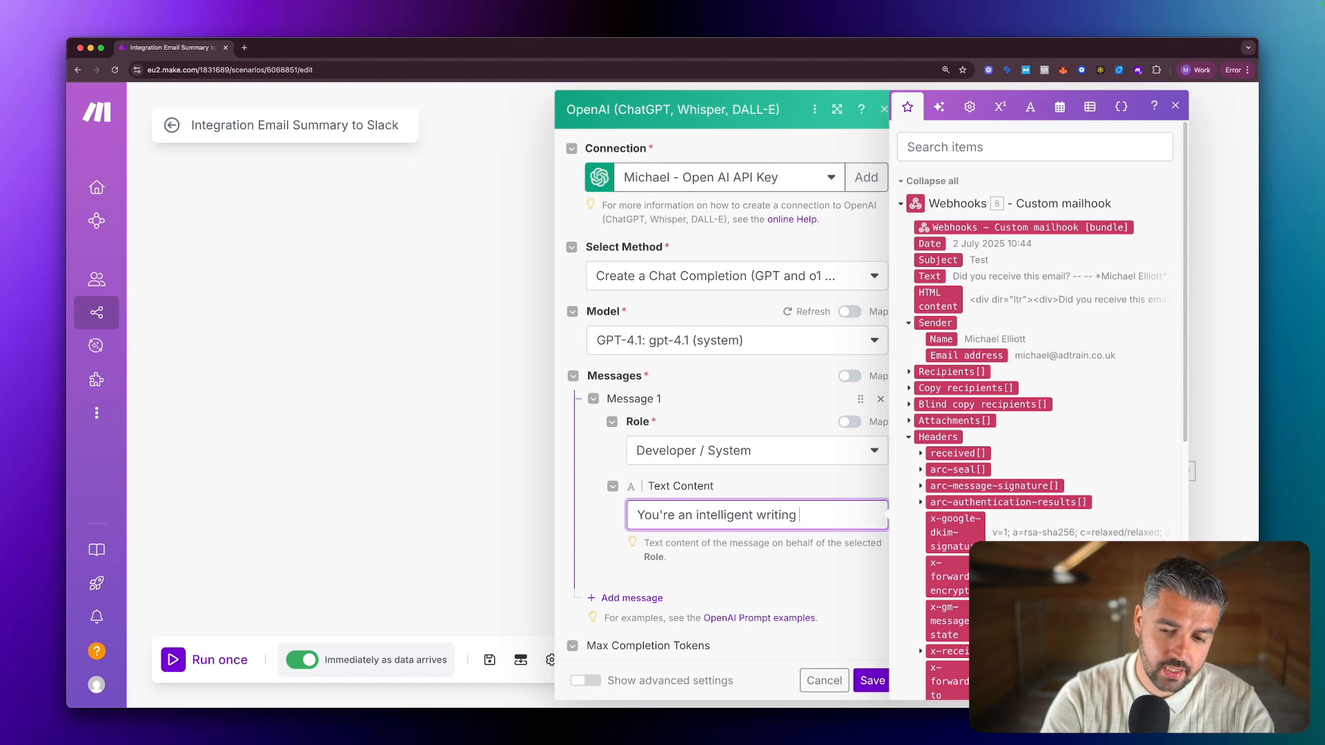
{"action": "type", "text": "assistant "}
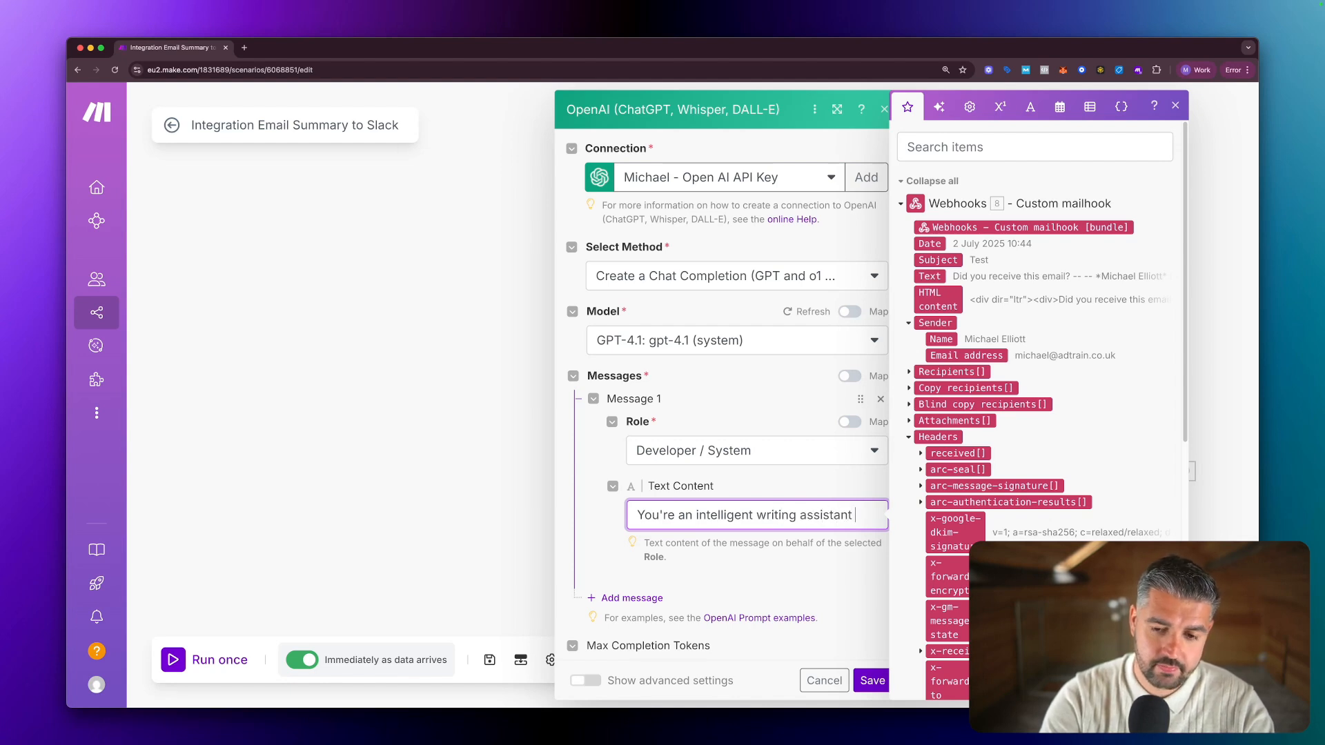
{"action": "type", "text": "th"}
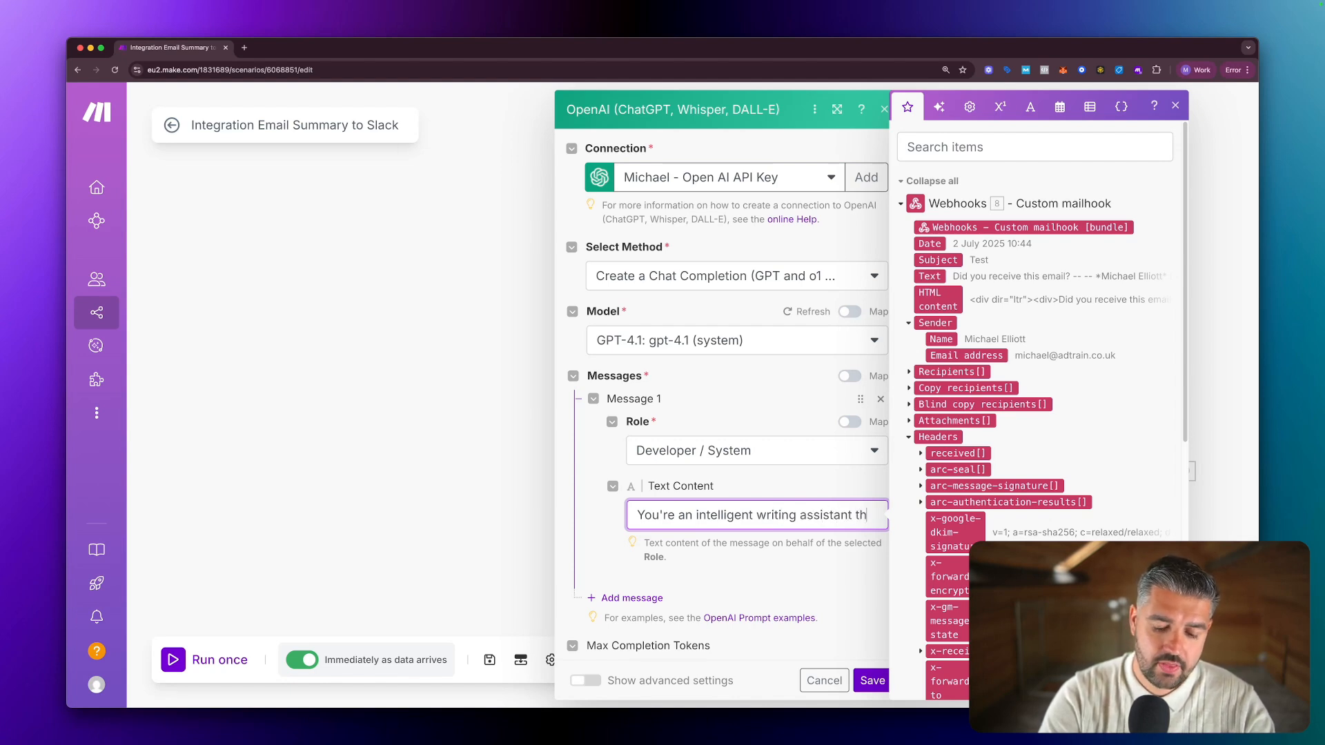
{"action": "type", "text": "at summarises in"}
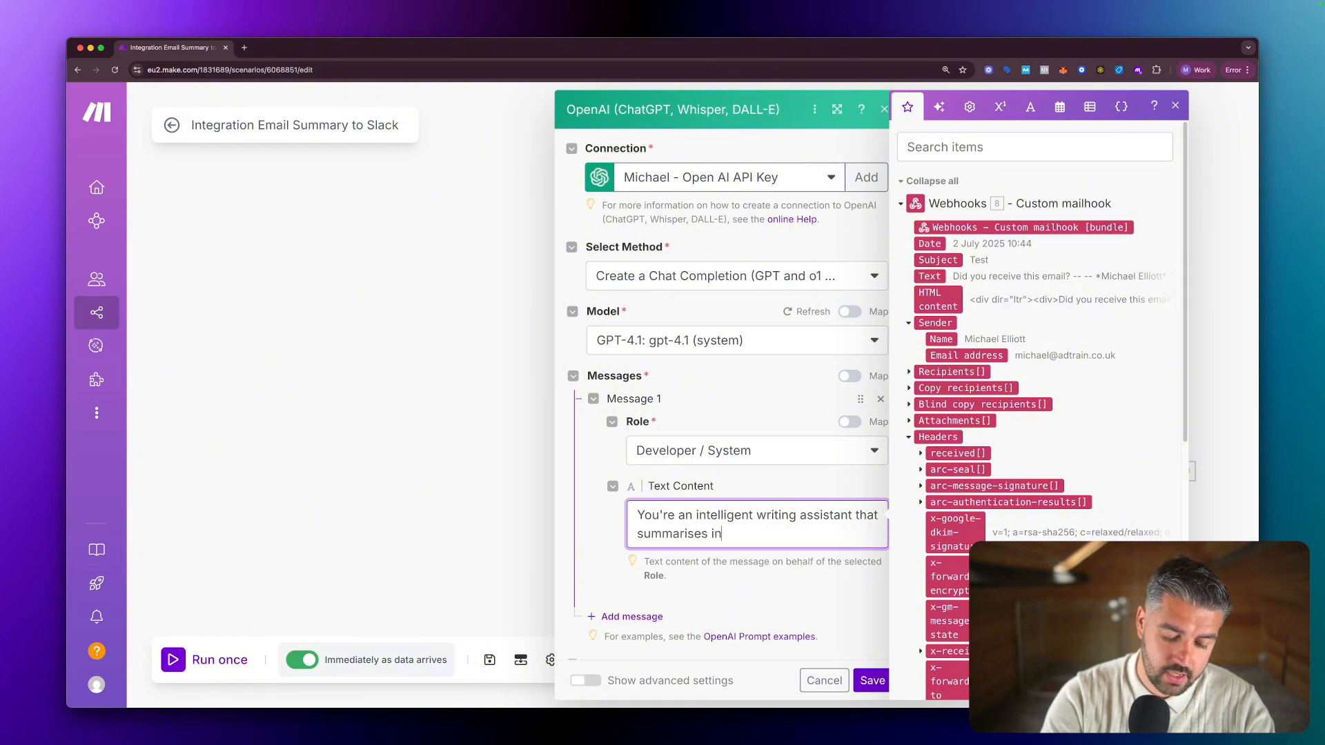
{"action": "type", "text": "bound emails"}
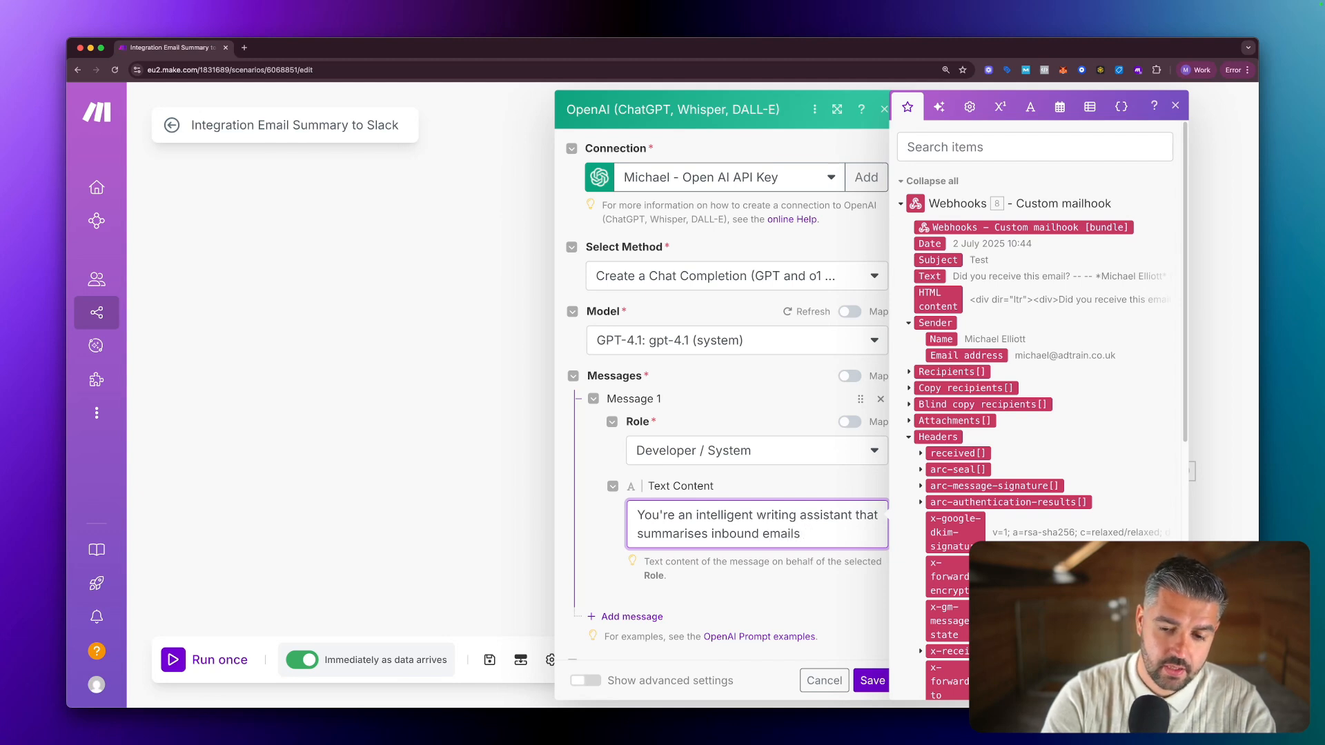
{"action": "type", "text": " aand "}
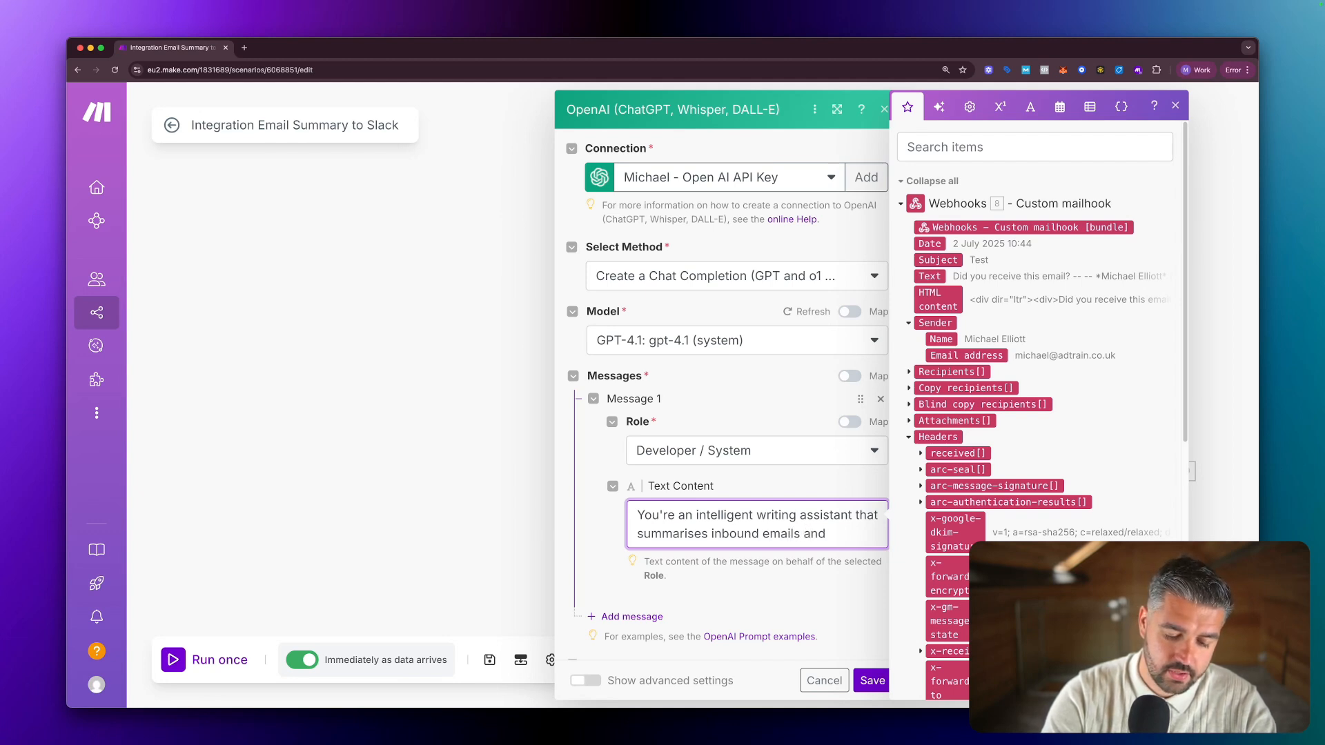
{"action": "type", "text": "passes it"}
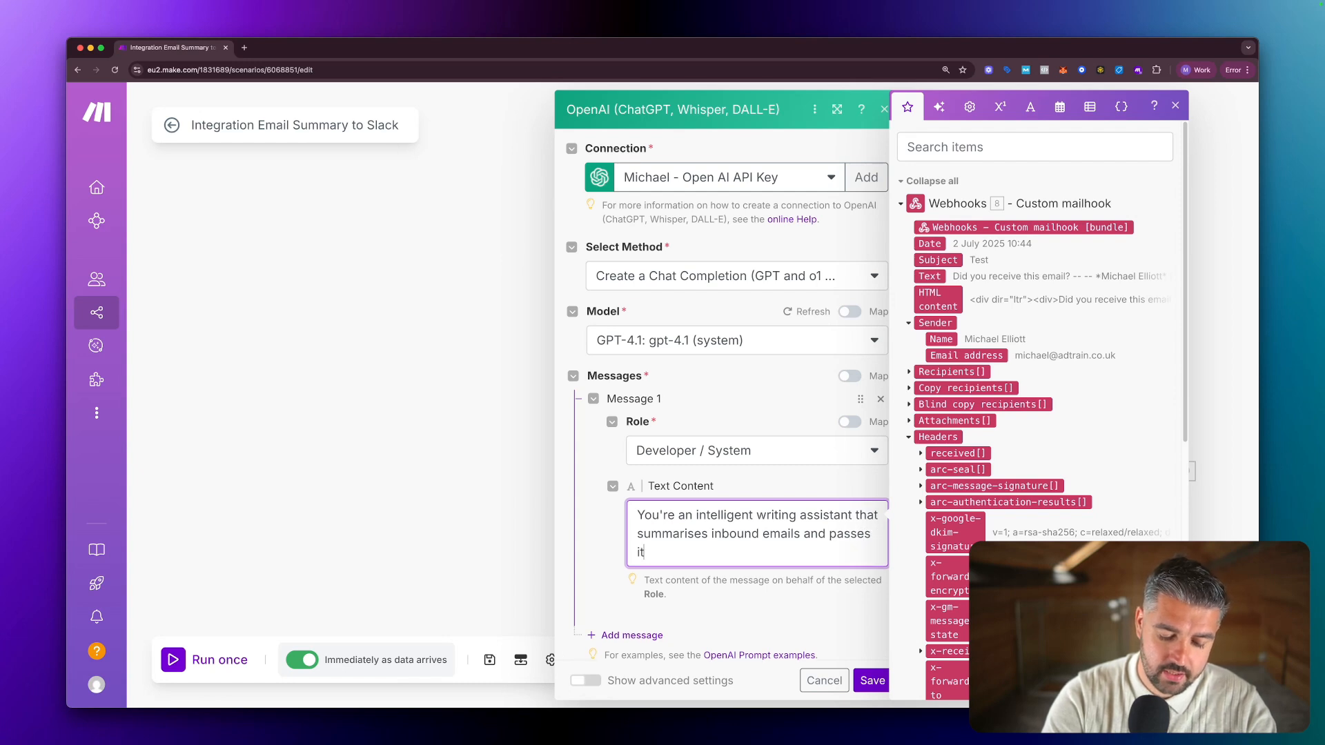
{"action": "type", "text": " to a s"}
{"action": "key", "text": "BackSpace"}
{"action": "type", "text": "S"}
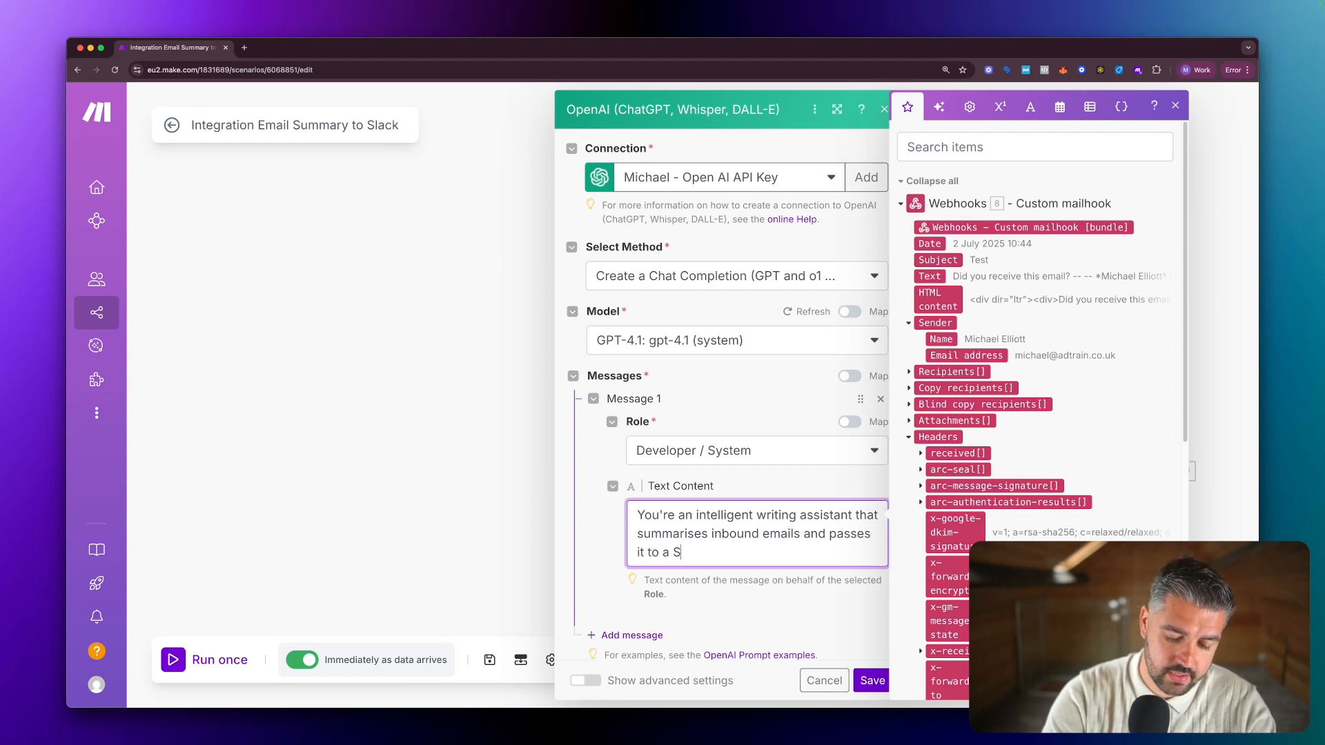
{"action": "type", "text": "lack module.  Please"}
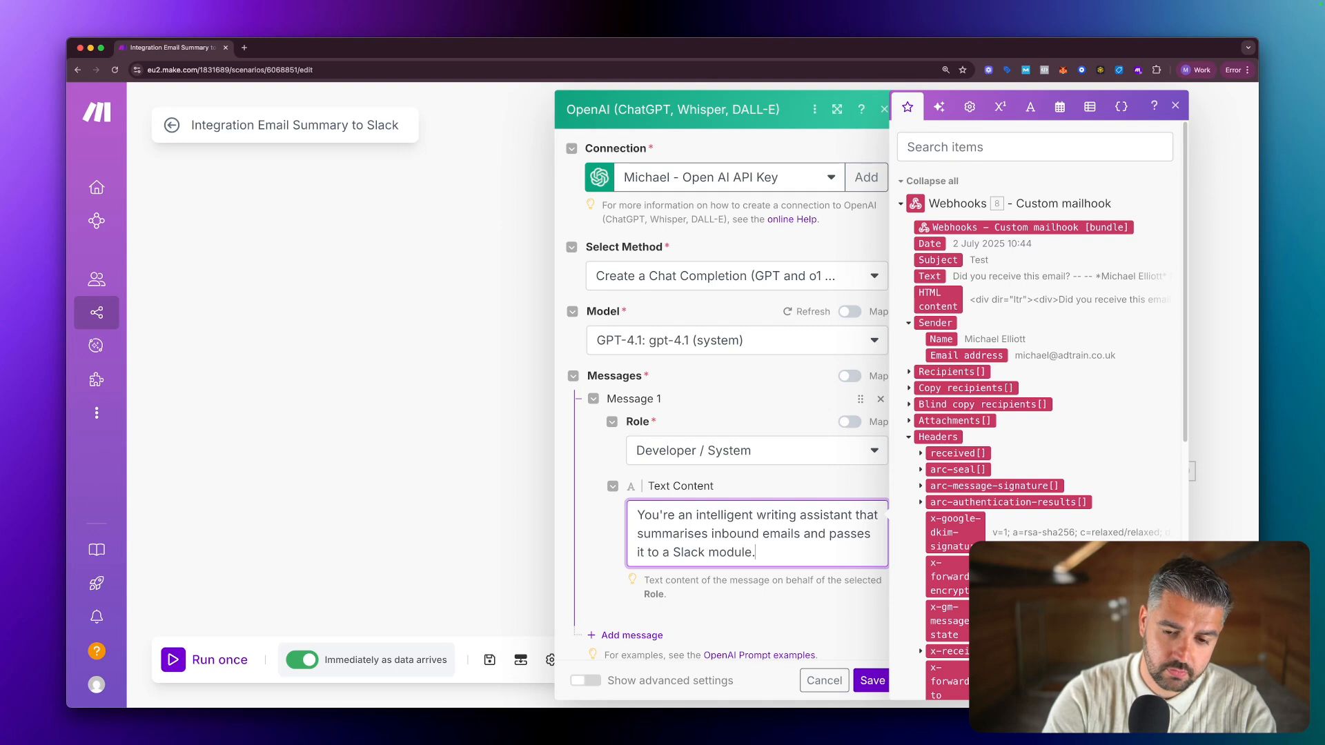
{"action": "key", "text": "Return"}
{"action": "key", "text": "Return"}
{"action": "type", "text": "Please"}
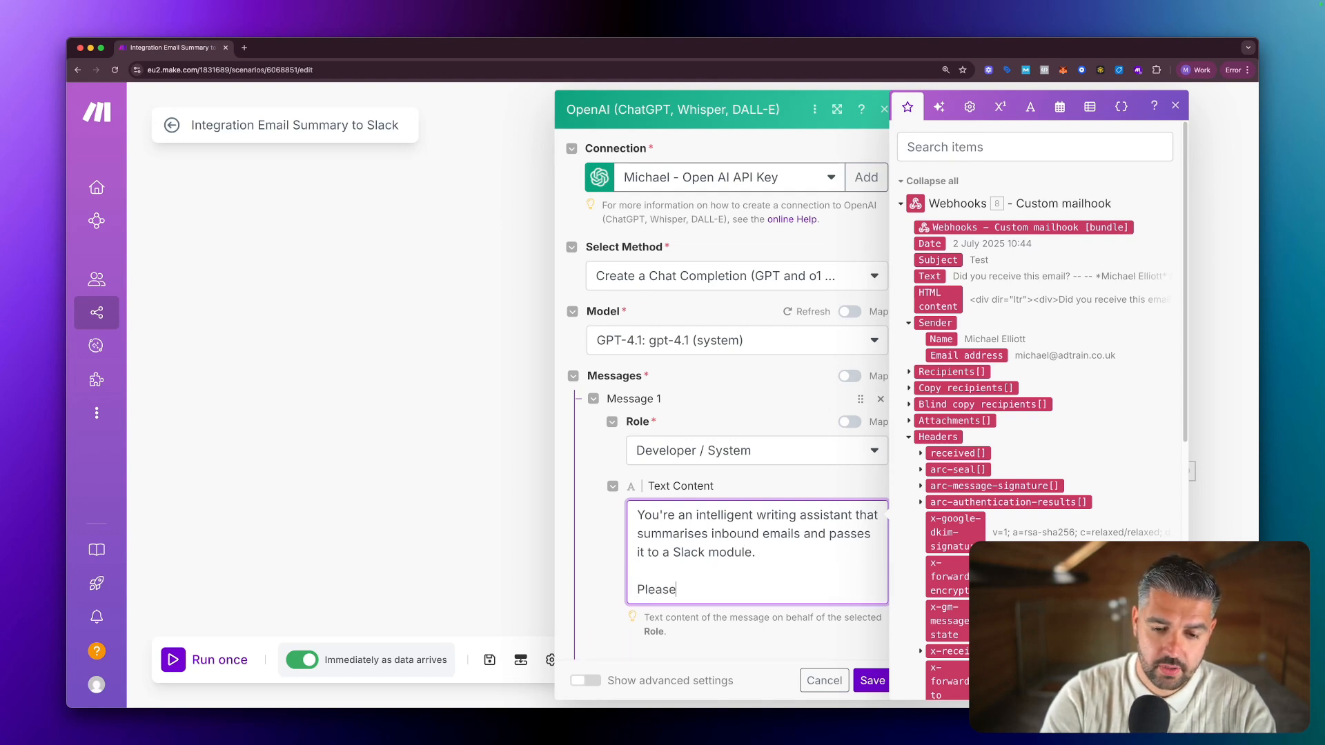
{"action": "type", "text": " format correctly"}
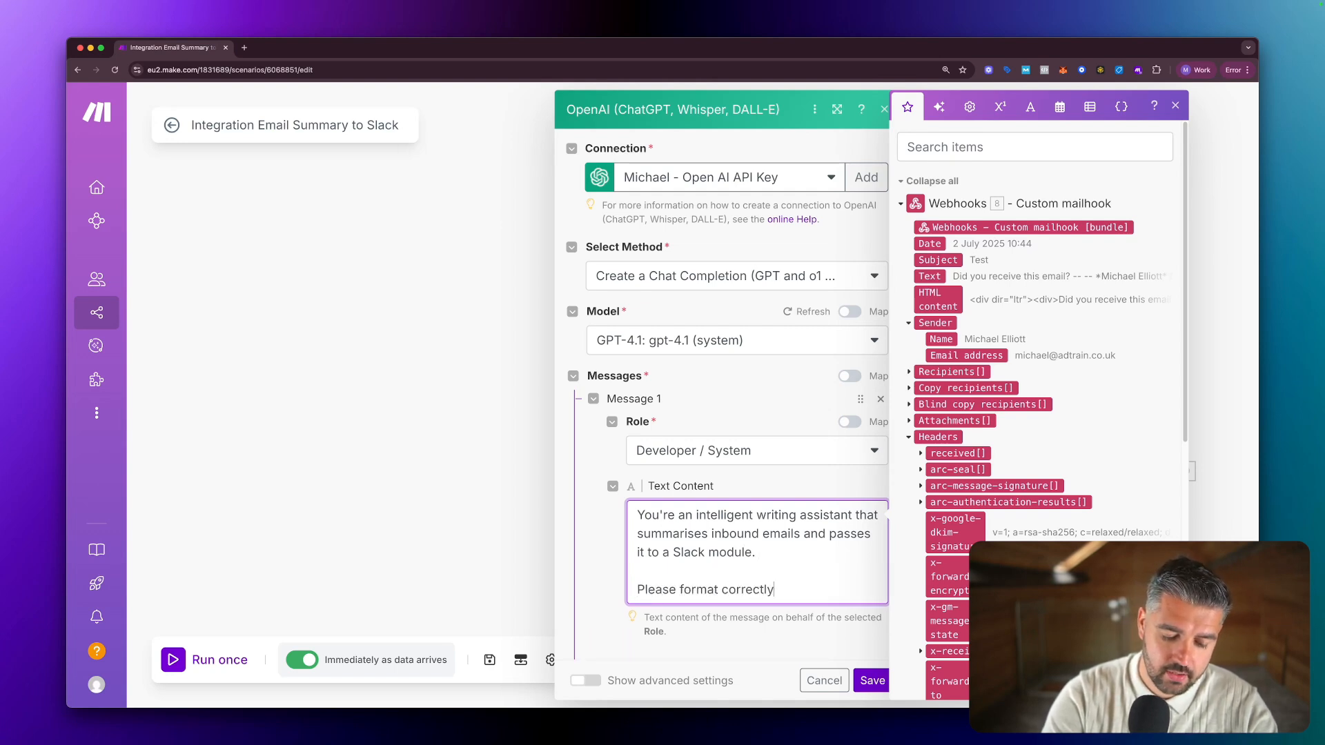
{"action": "type", "text": " for Slack "}
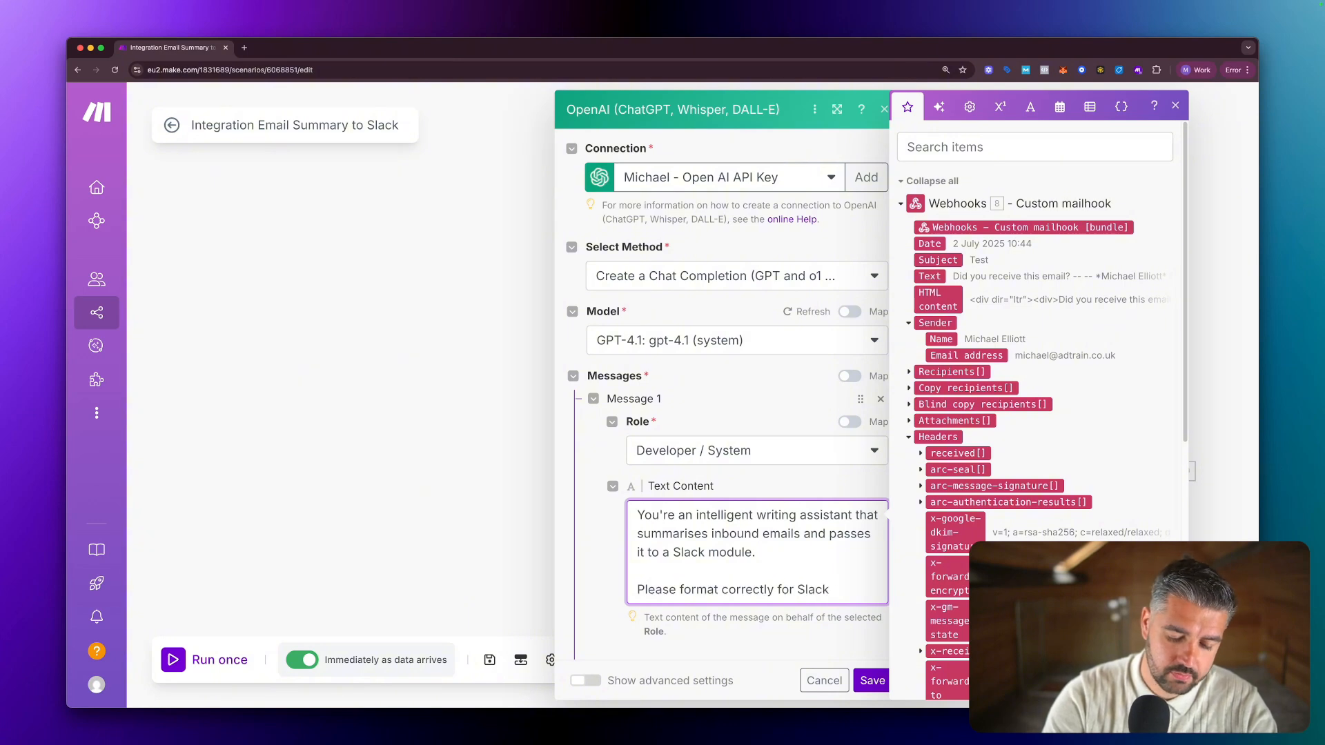
{"action": "type", "text": "output and"}
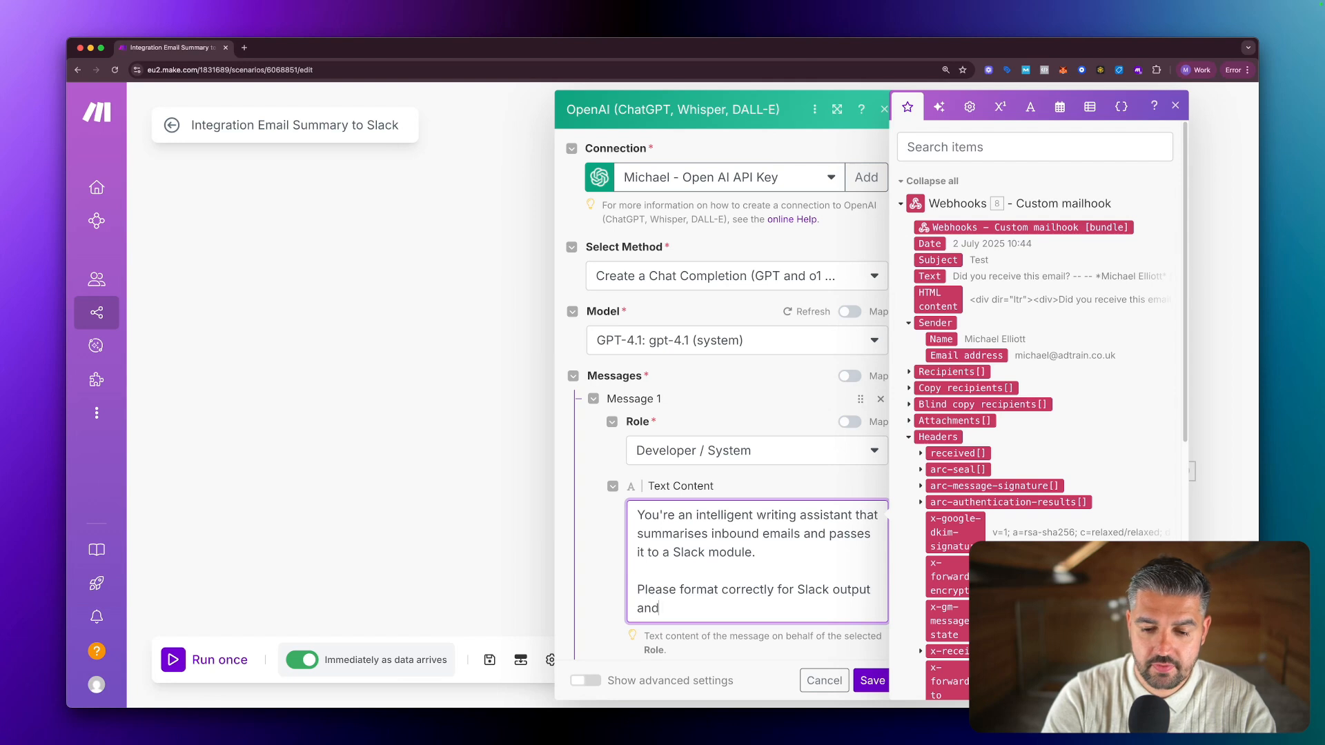
{"action": "key", "text": "BackSpace"}
{"action": "key", "text": "BackSpace"}
{"action": "key", "text": "BackSpace"}
{"action": "key", "text": "BackSpace"}
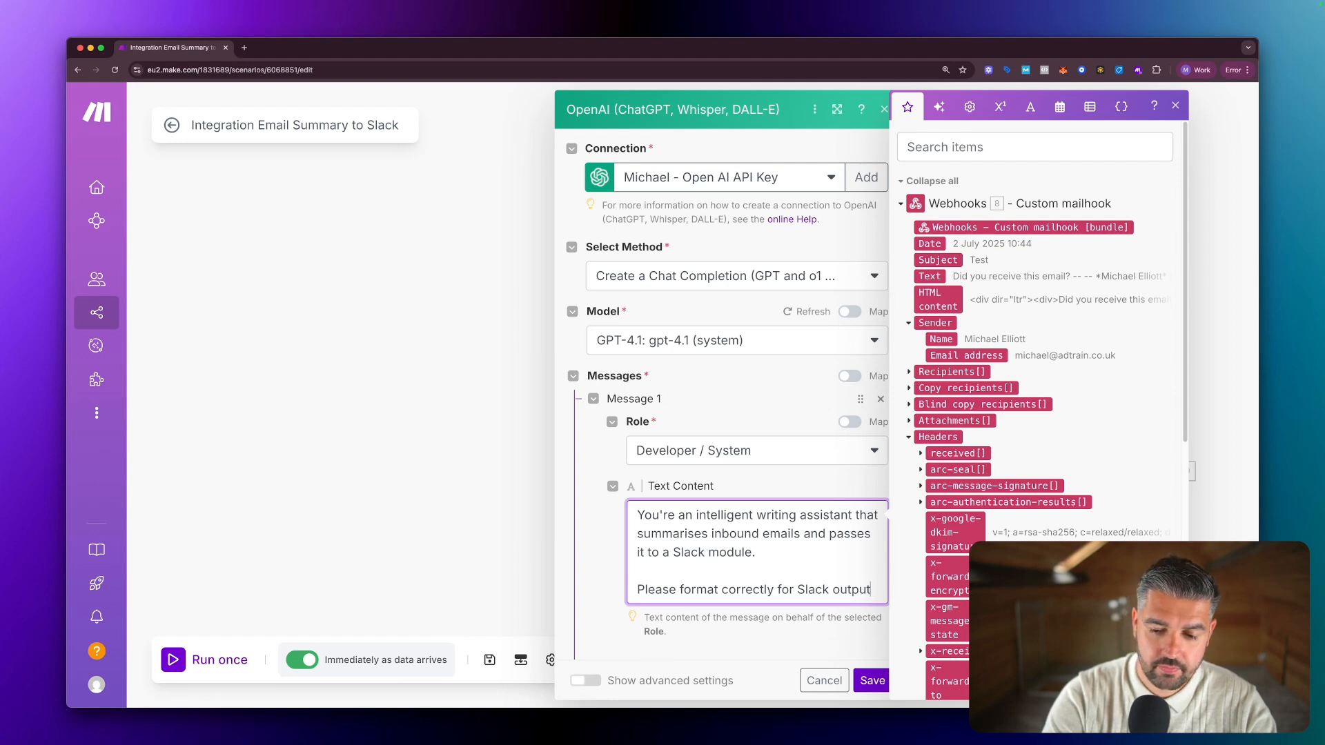
{"action": "type", "text": ", Str"}
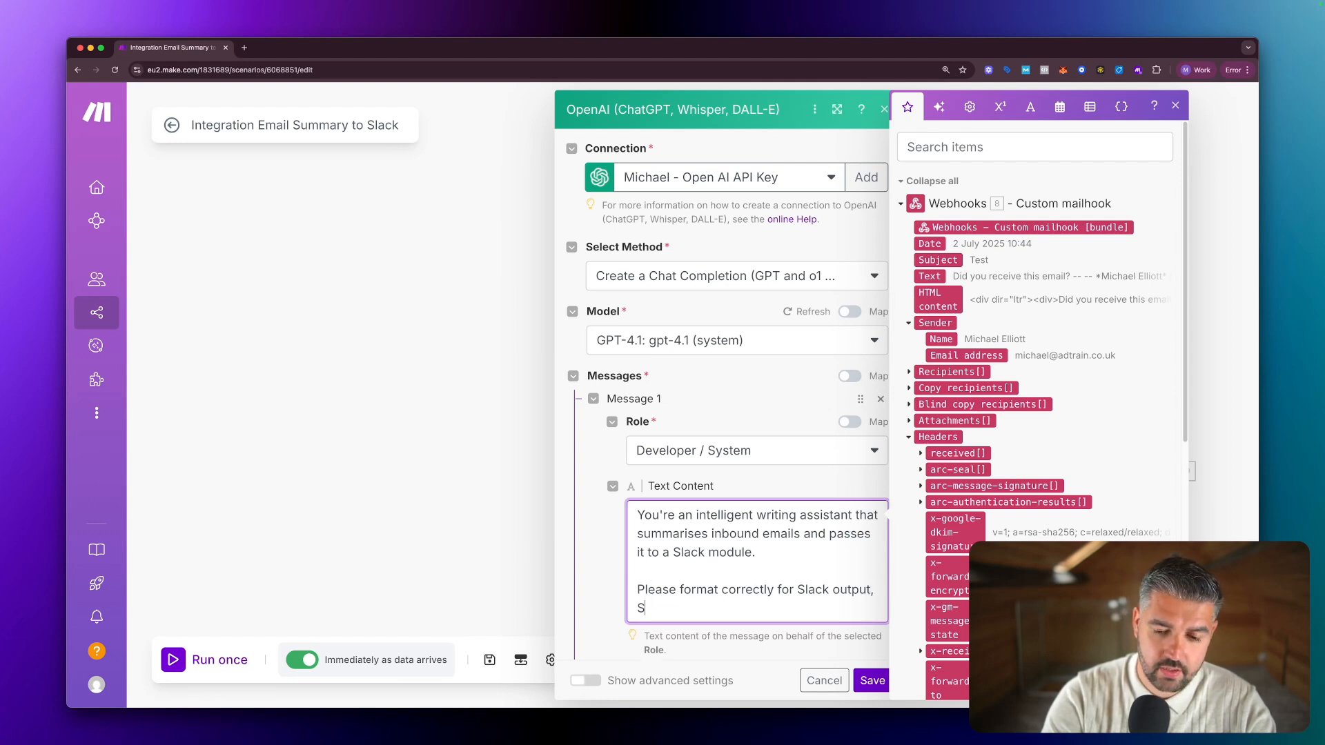
{"action": "key", "text": "BackSpace"}
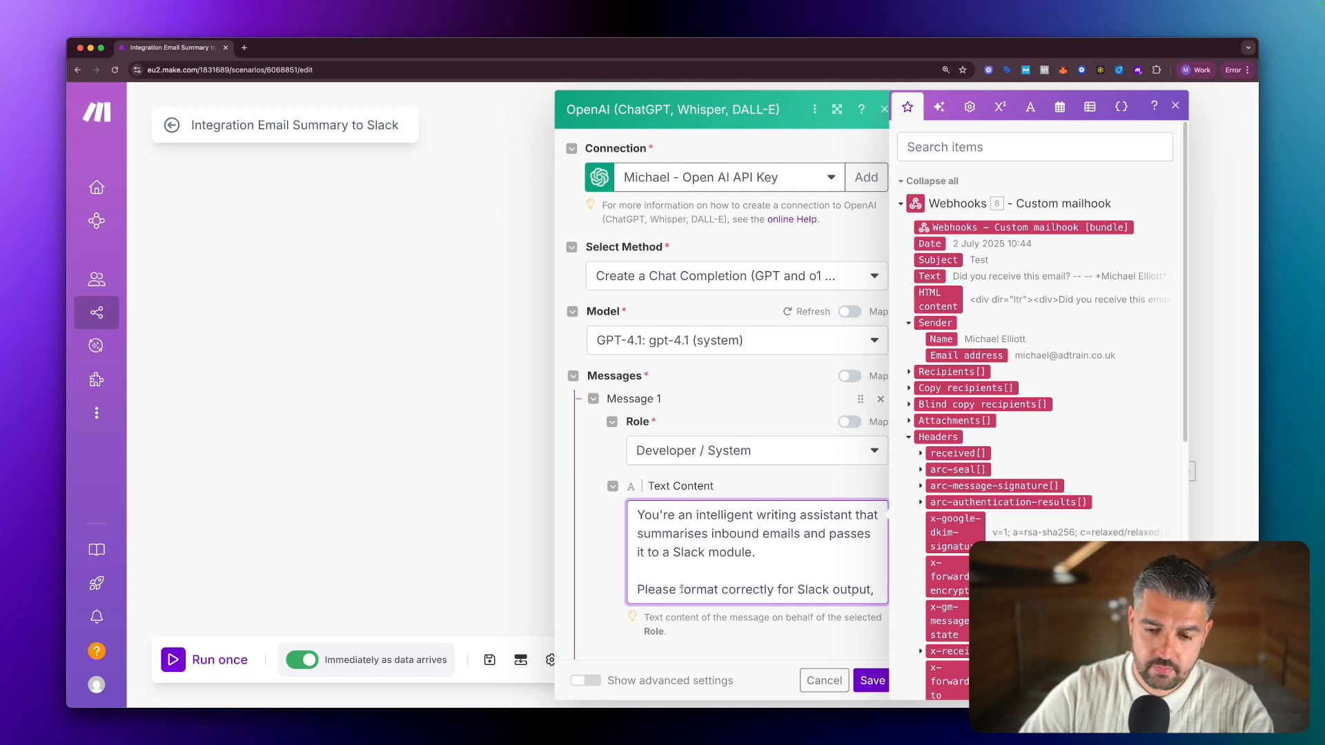
Reword the last line to 'Strictly format for Slack output.' and delete the stray characters.
{"action": "left_click_drag", "start_coordinate": [682, 590], "coordinate": [615, 591]}
{"action": "type", "text": "Strictly"}
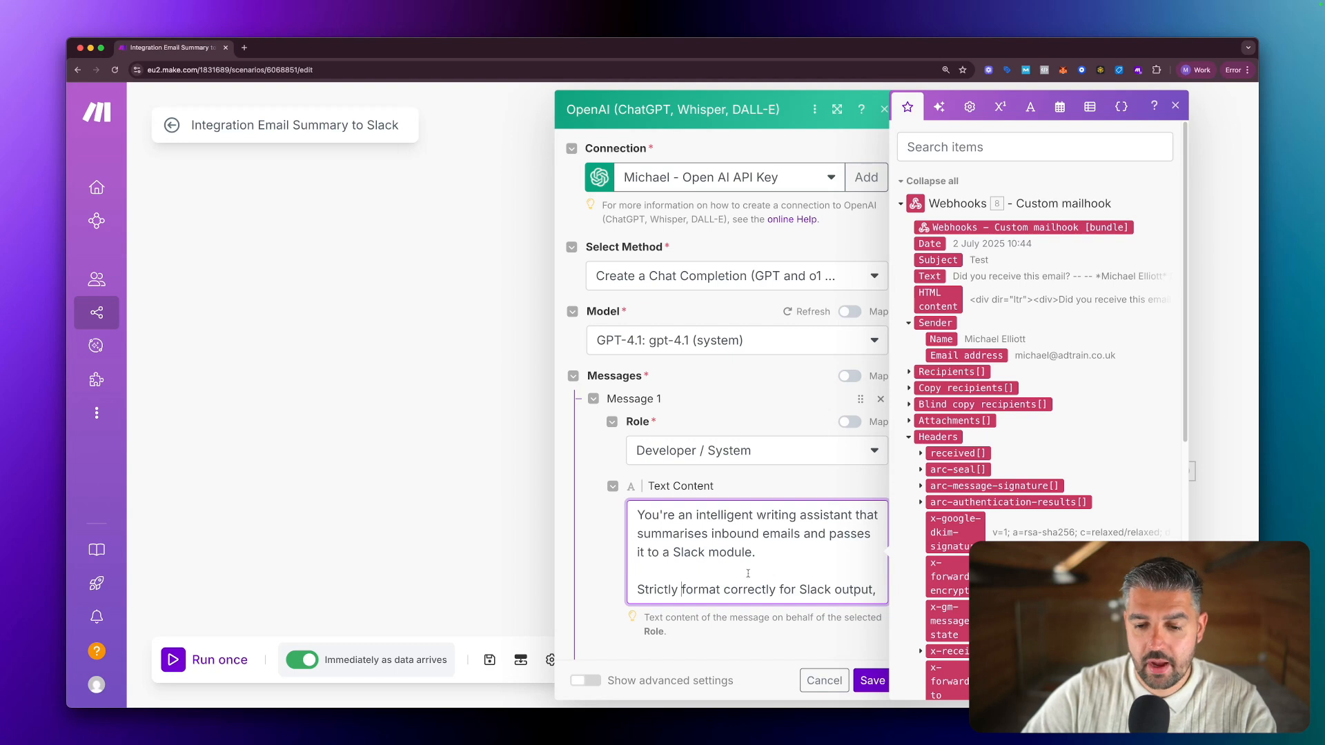
{"action": "scroll", "coordinate": [753, 587], "scroll_direction": "down", "scroll_amount": 1}
{"action": "left_click_drag", "start_coordinate": [774, 588], "coordinate": [722, 588]}
{"action": "key", "text": "BackSpace"}
{"action": "key", "text": "BackSpace"}
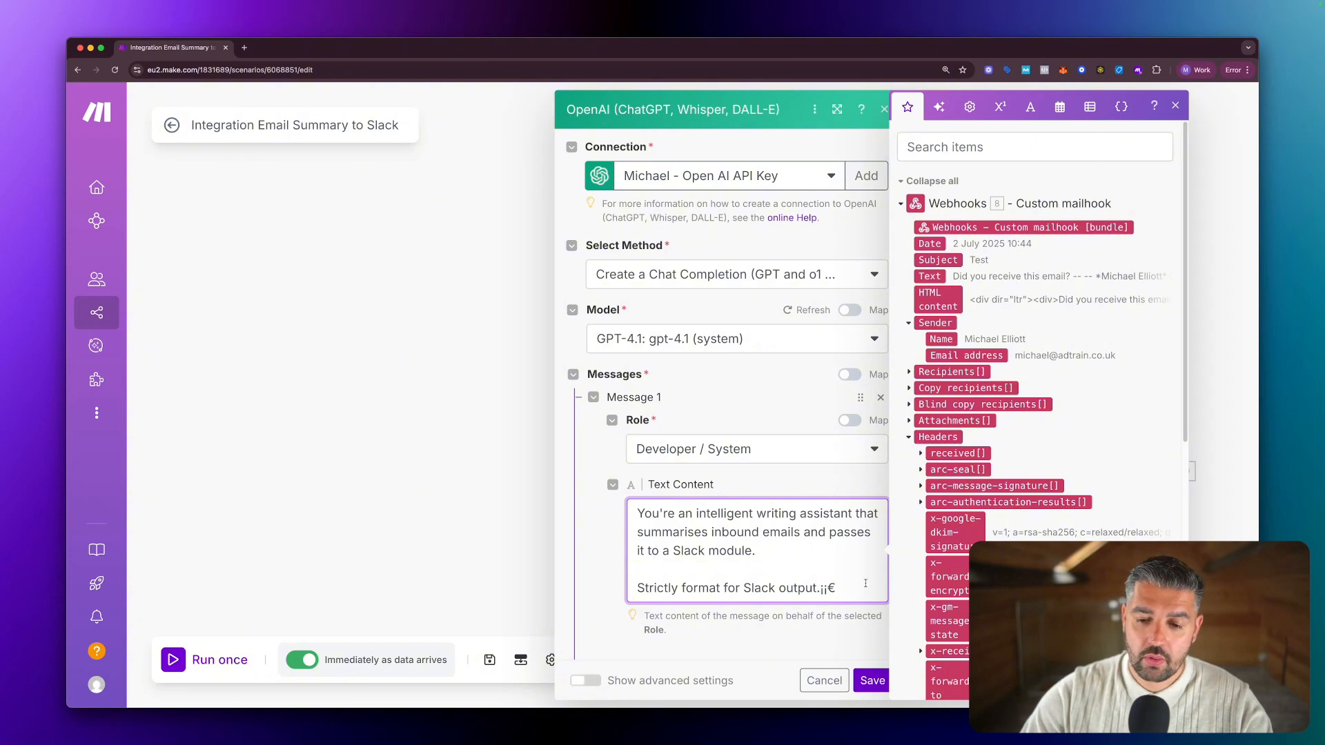
{"action": "key", "text": "BackSpace"}
{"action": "key", "text": "BackSpace"}
{"action": "key", "text": "BackSpace"}
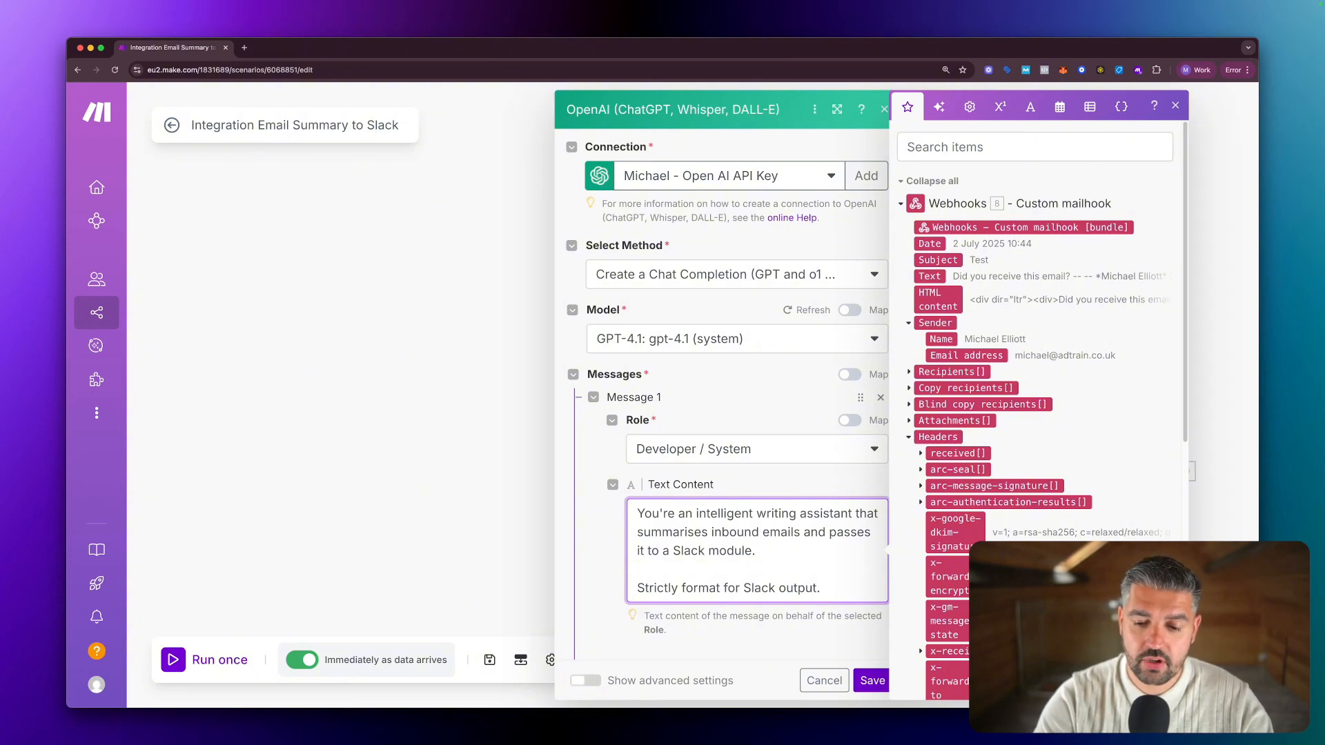
{"action": "scroll", "coordinate": [805, 553], "scroll_direction": "down", "scroll_amount": 5}
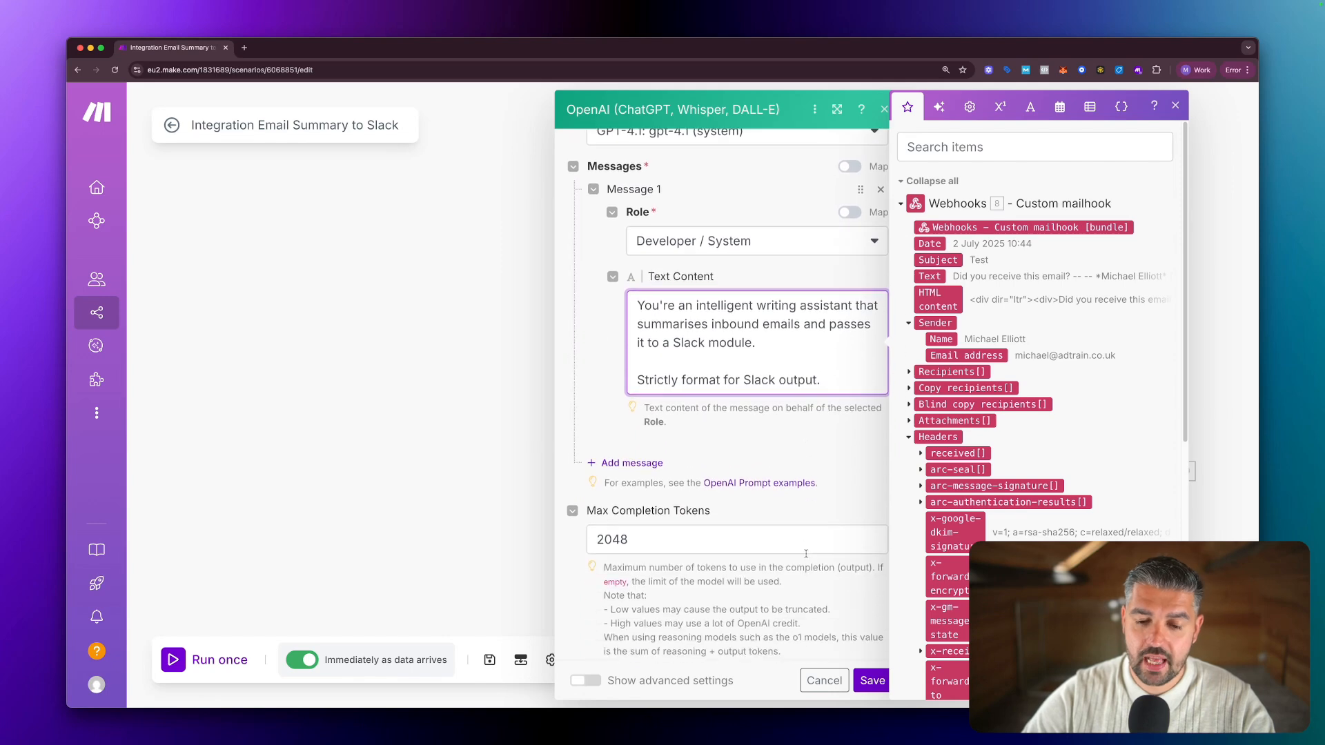
Add a second message with role User whose Text Content maps Webhooks 8. Text.
{"action": "left_click", "coordinate": [631, 462]}
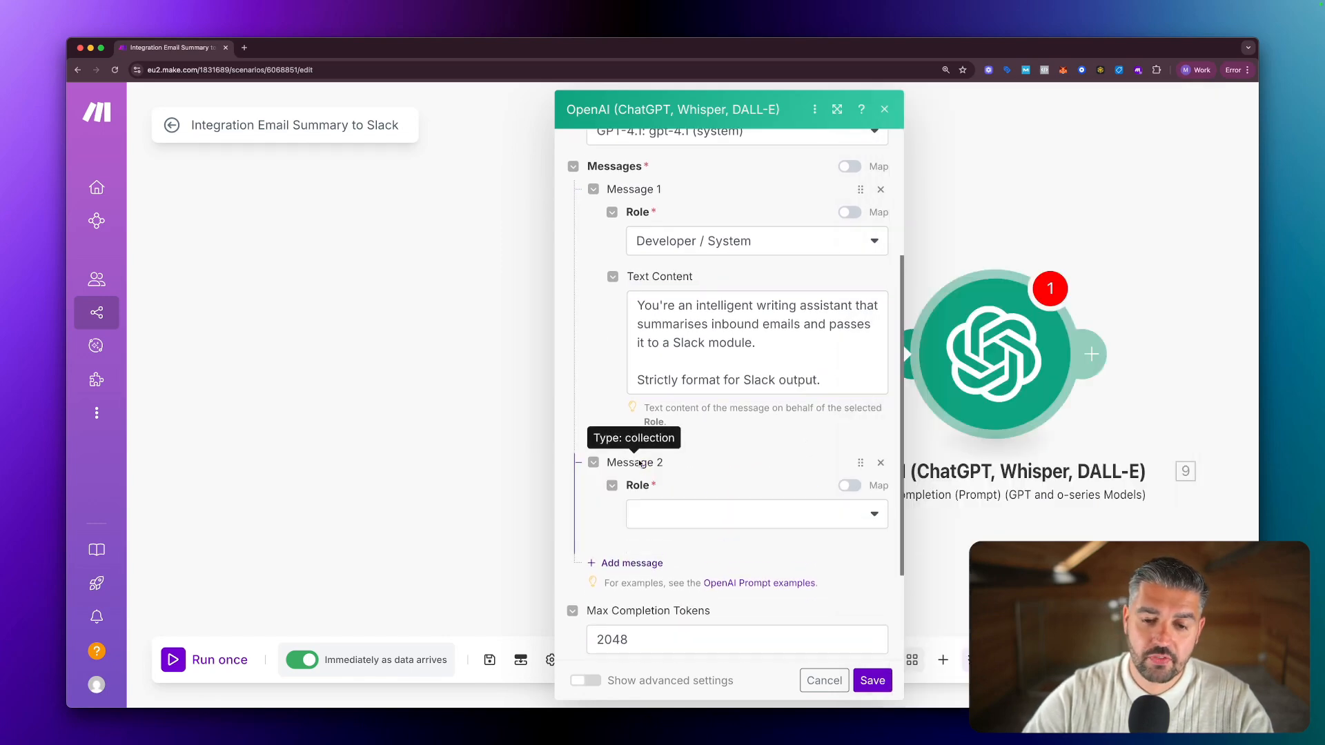
{"action": "left_click", "coordinate": [688, 513]}
{"action": "left_click", "coordinate": [688, 510]}
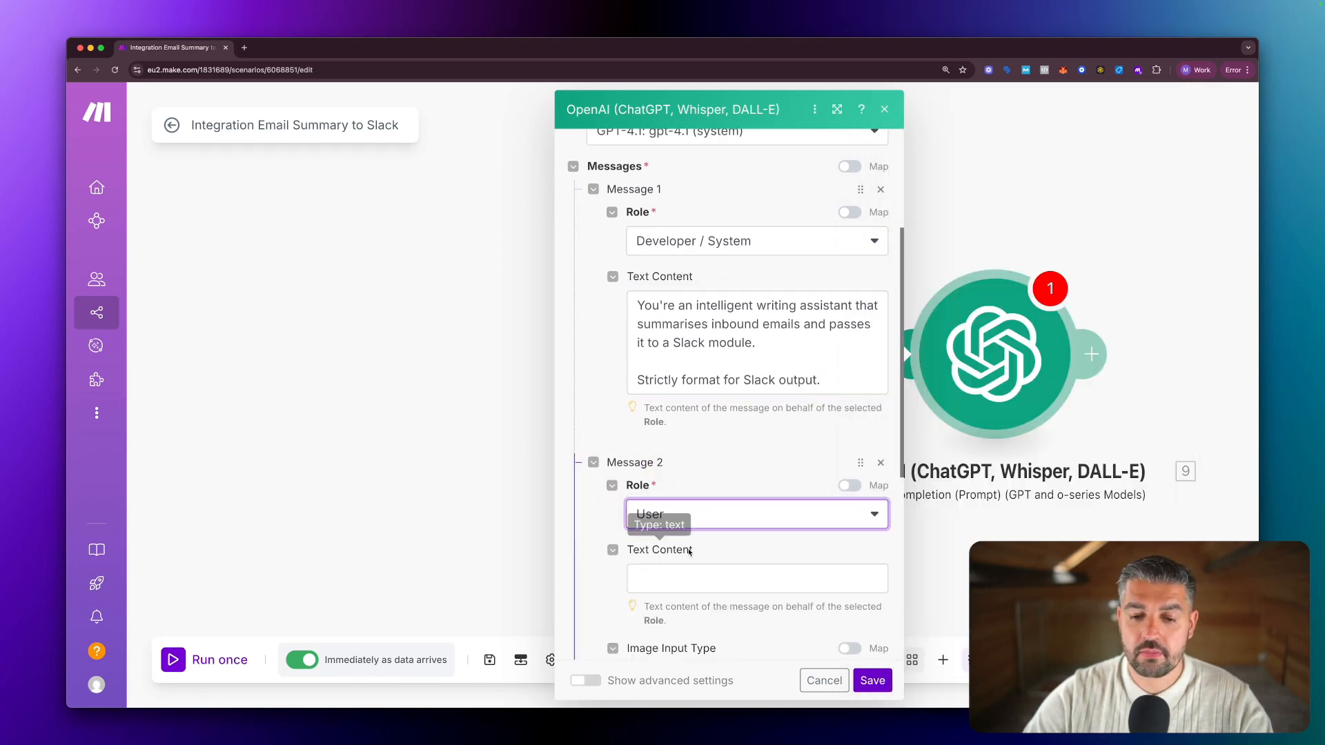
{"action": "left_click", "coordinate": [690, 578]}
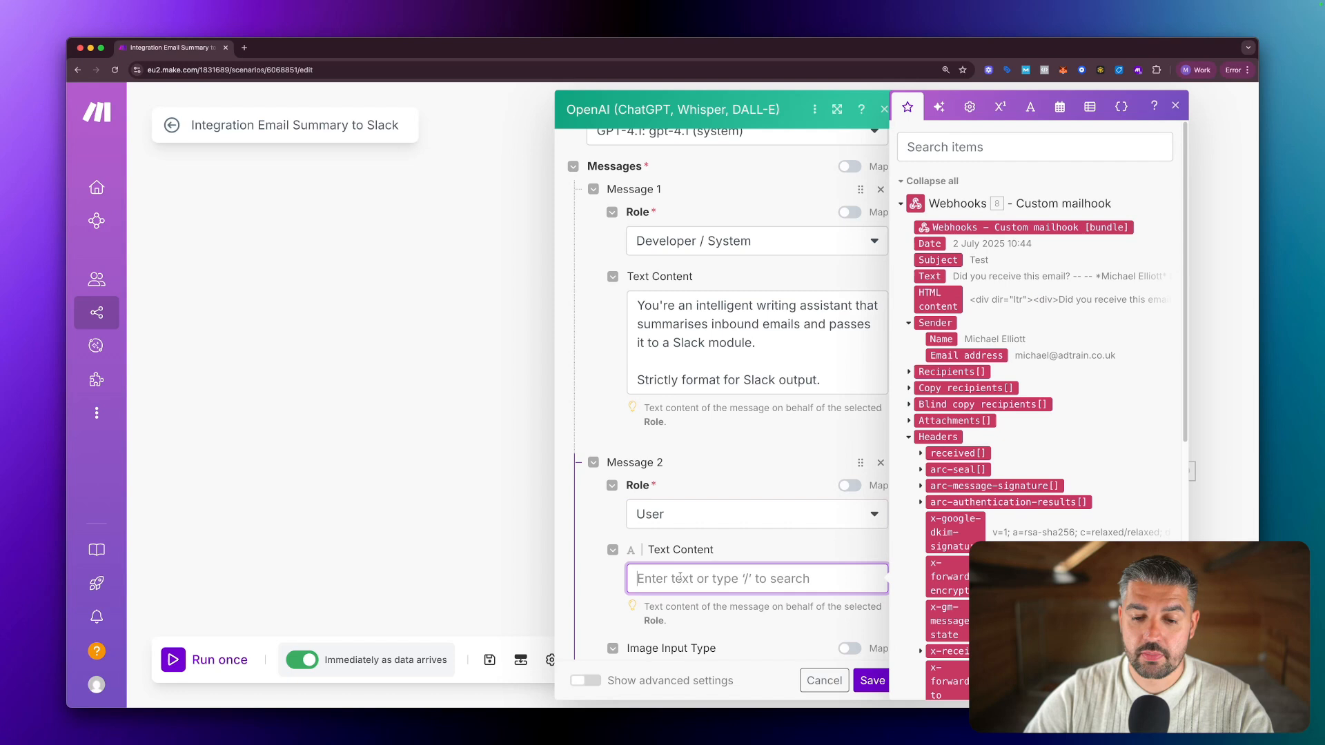
{"action": "left_click", "coordinate": [928, 276]}
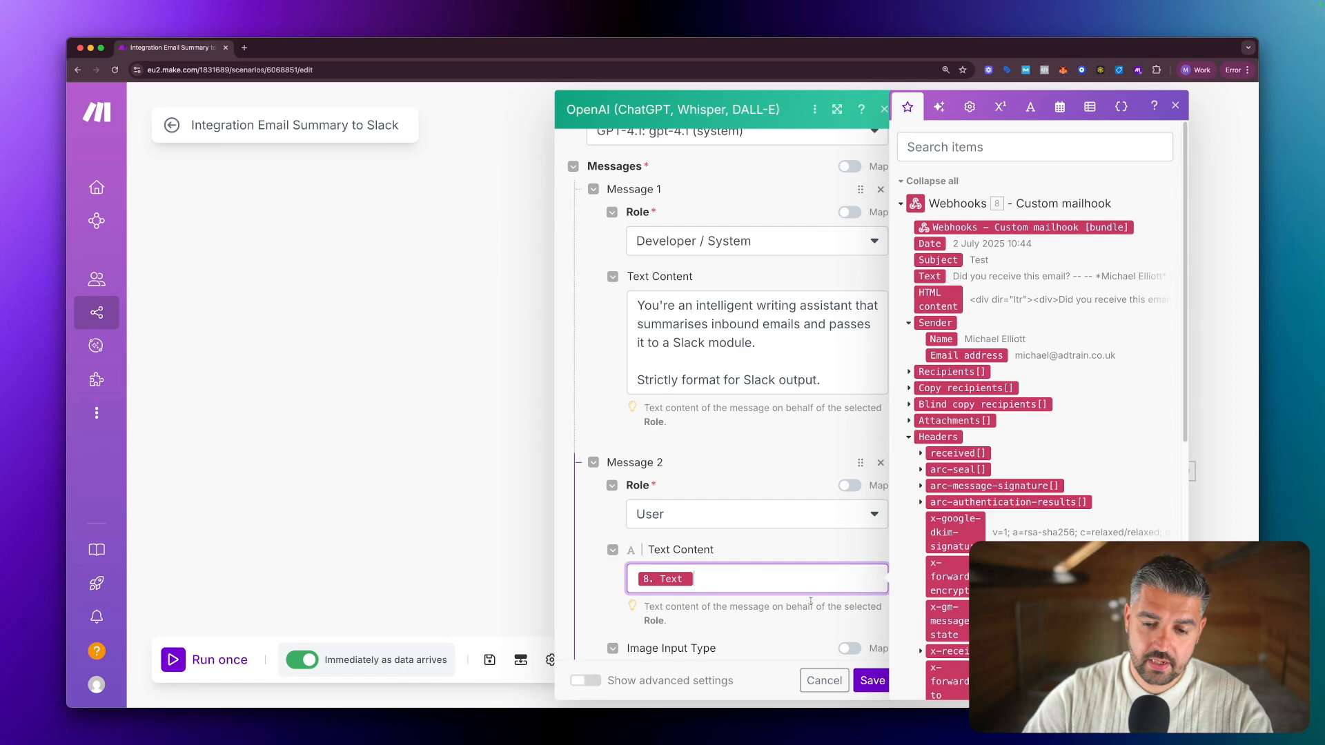
Save the OpenAI module, then reopen it and confirm with OK.
{"action": "left_click", "coordinate": [872, 681]}
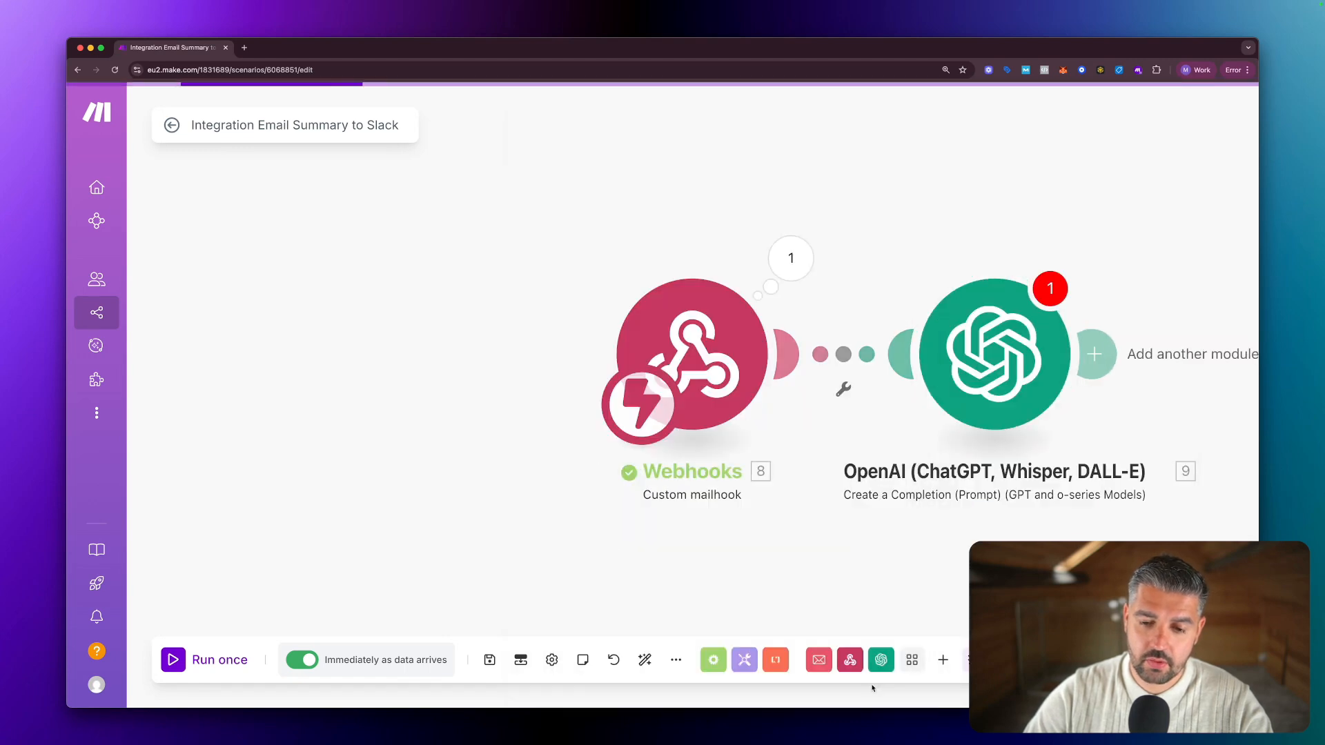
{"action": "left_click", "coordinate": [769, 371]}
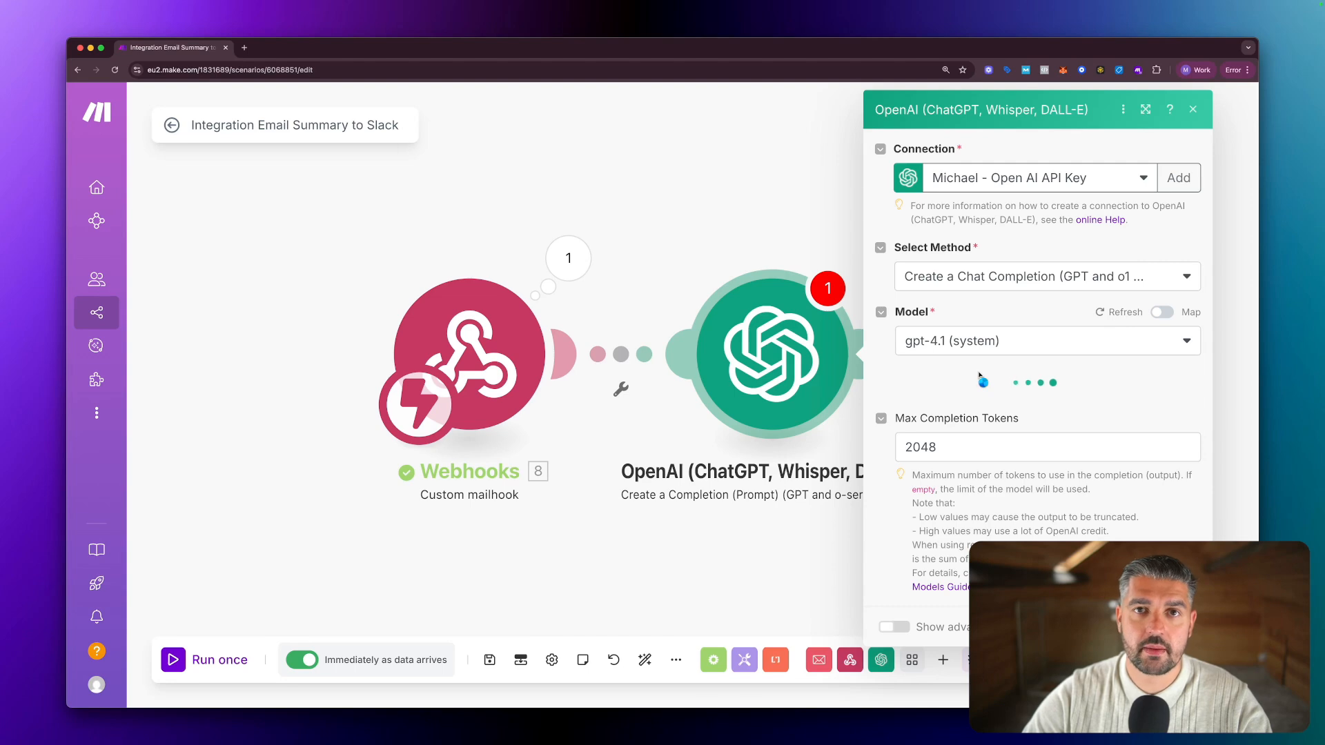
{"action": "scroll", "coordinate": [981, 374], "scroll_direction": "down", "scroll_amount": 10}
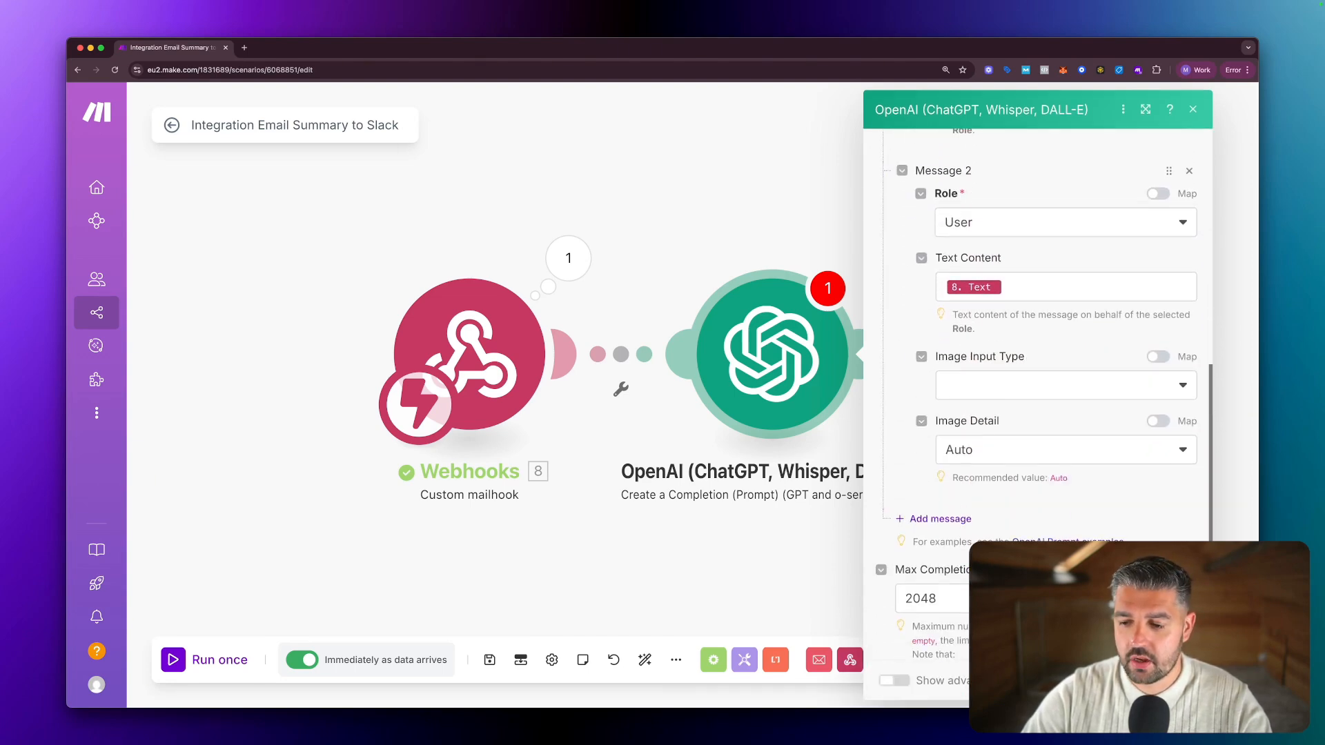
{"action": "left_click", "coordinate": [1184, 680]}
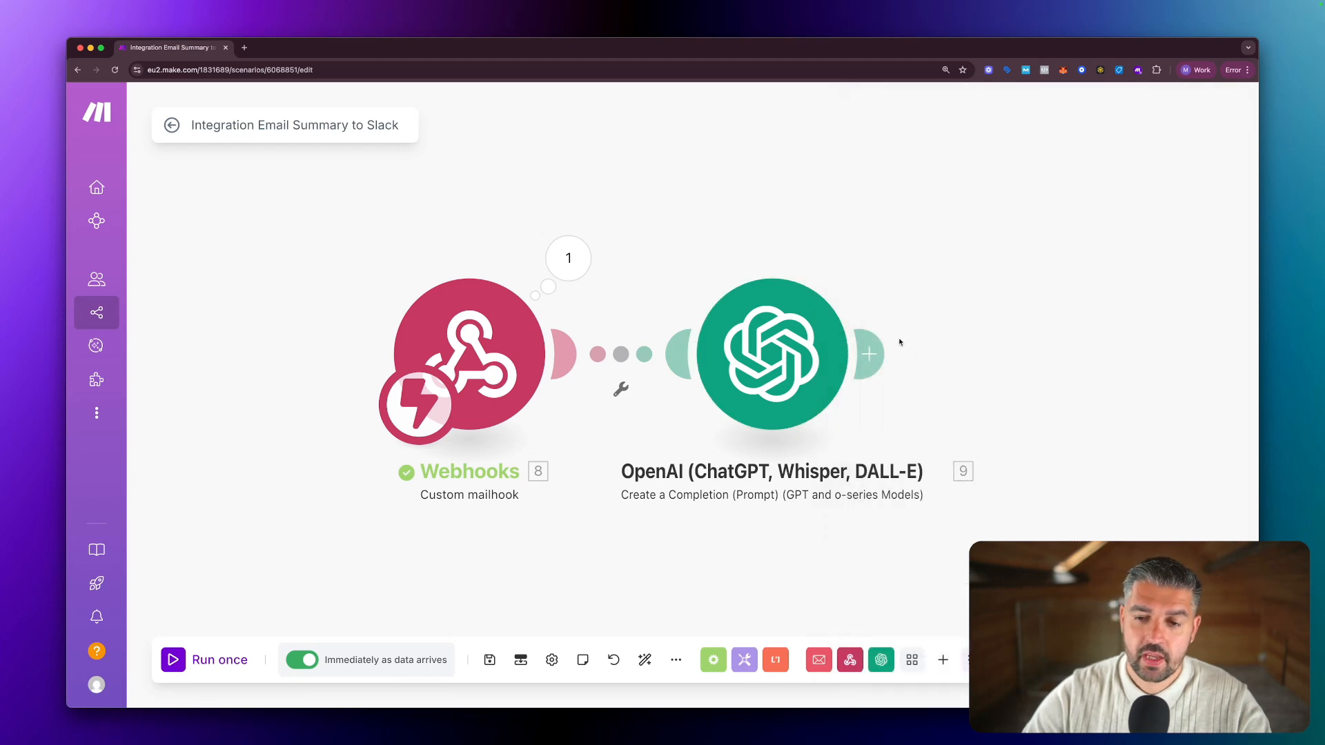
Add a Slack Create a Message module after the OpenAI step.
{"action": "left_click", "coordinate": [869, 354]}
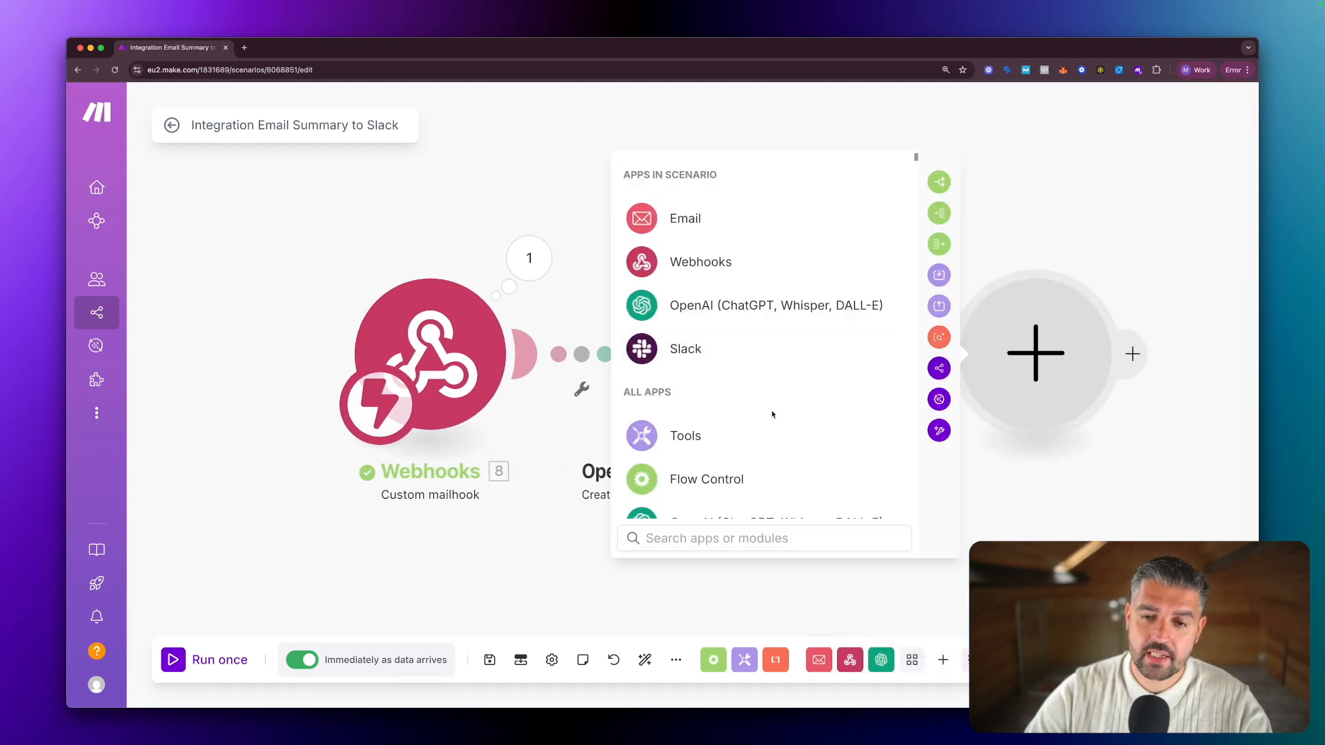
{"action": "left_click", "coordinate": [682, 351]}
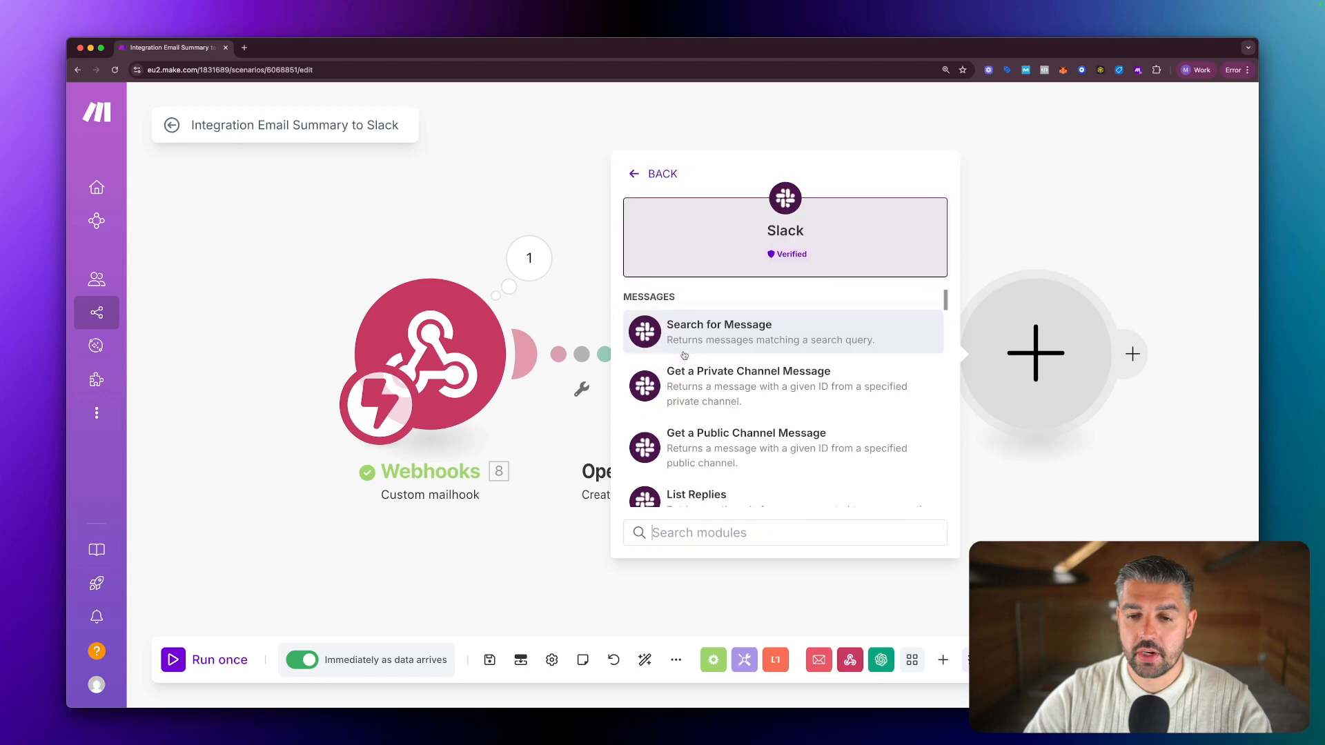
{"action": "scroll", "coordinate": [776, 365], "scroll_direction": "down", "scroll_amount": 2}
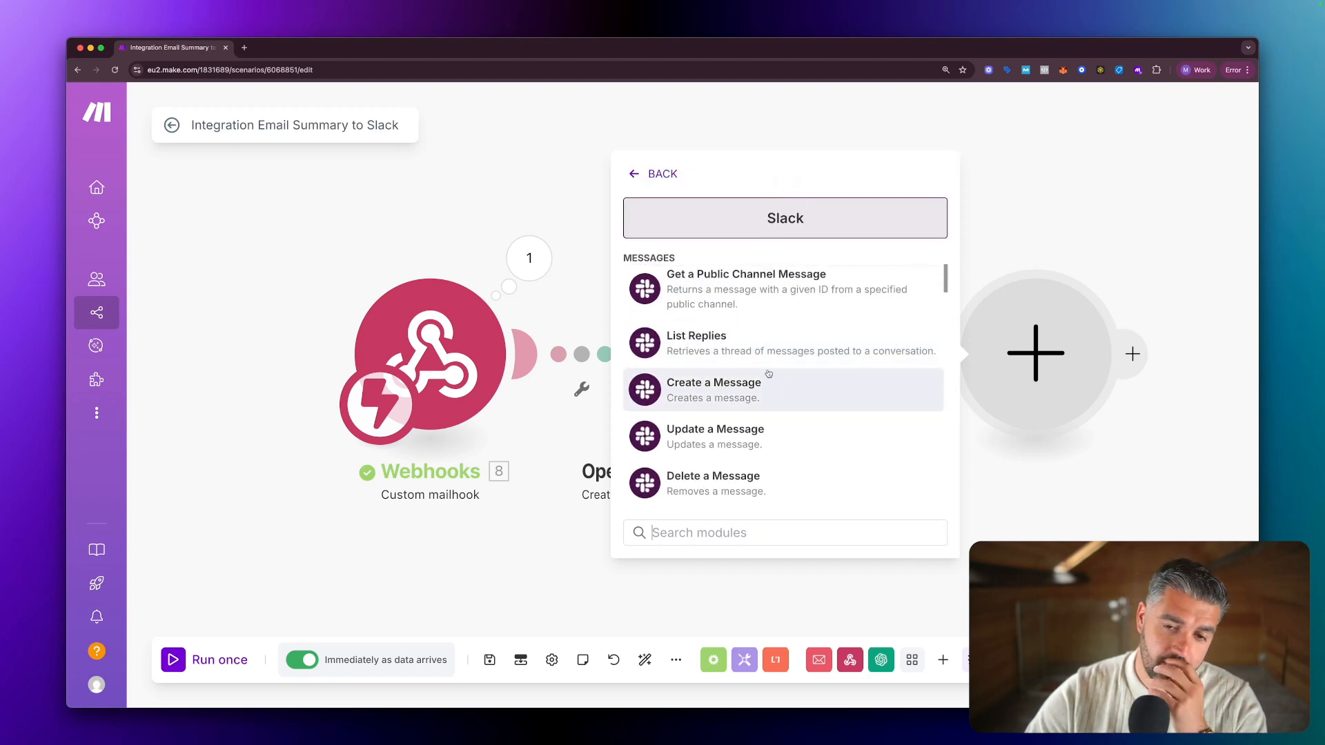
{"action": "scroll", "coordinate": [763, 376], "scroll_direction": "up", "scroll_amount": 4}
{"action": "left_click", "coordinate": [512, 200]}
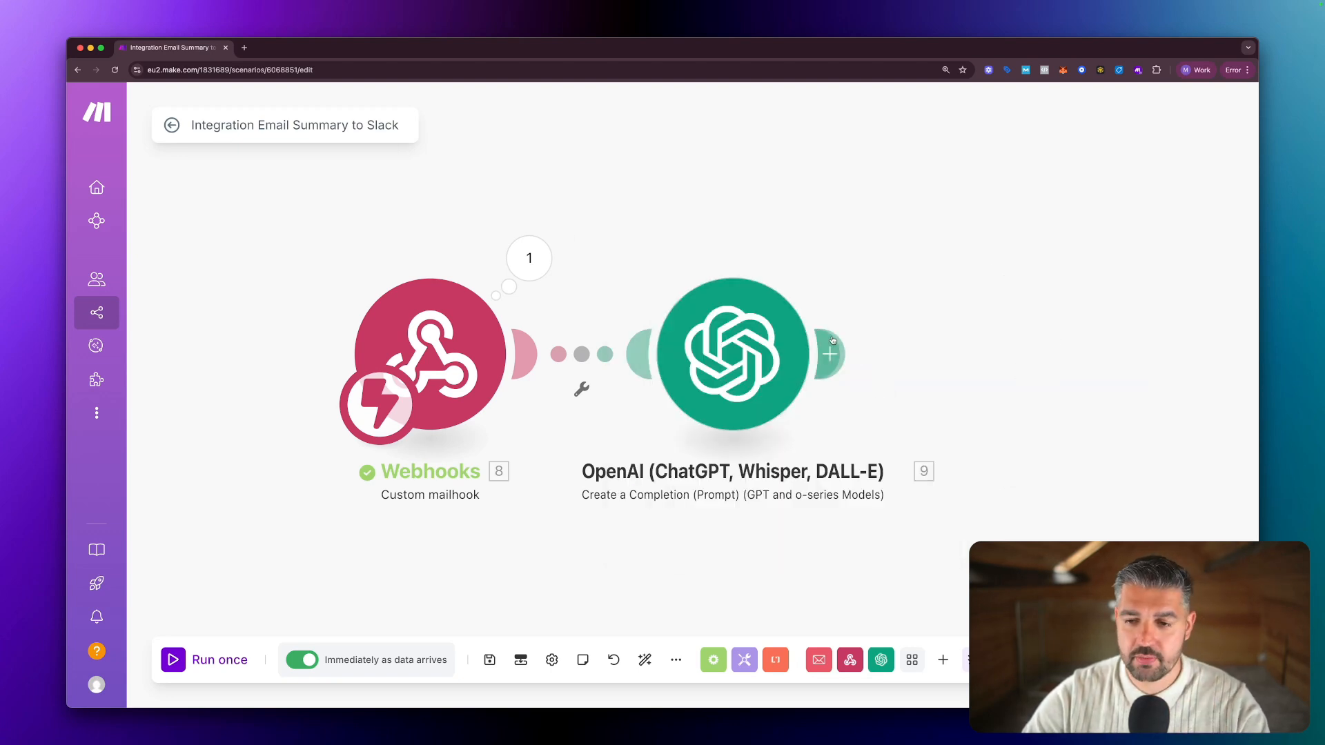
{"action": "left_click", "coordinate": [834, 357]}
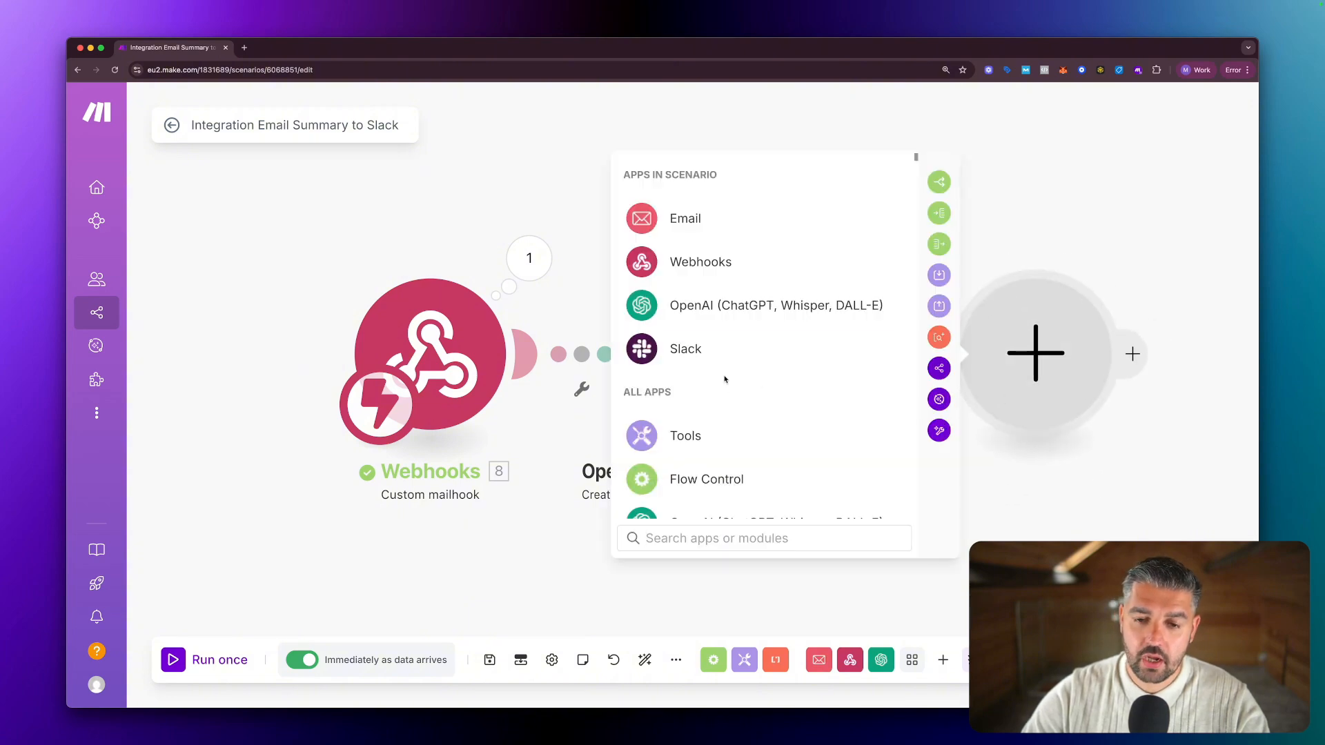
{"action": "left_click", "coordinate": [711, 350]}
{"action": "scroll", "coordinate": [769, 400], "scroll_direction": "down", "scroll_amount": 2}
{"action": "scroll", "coordinate": [765, 409], "scroll_direction": "down", "scroll_amount": 1}
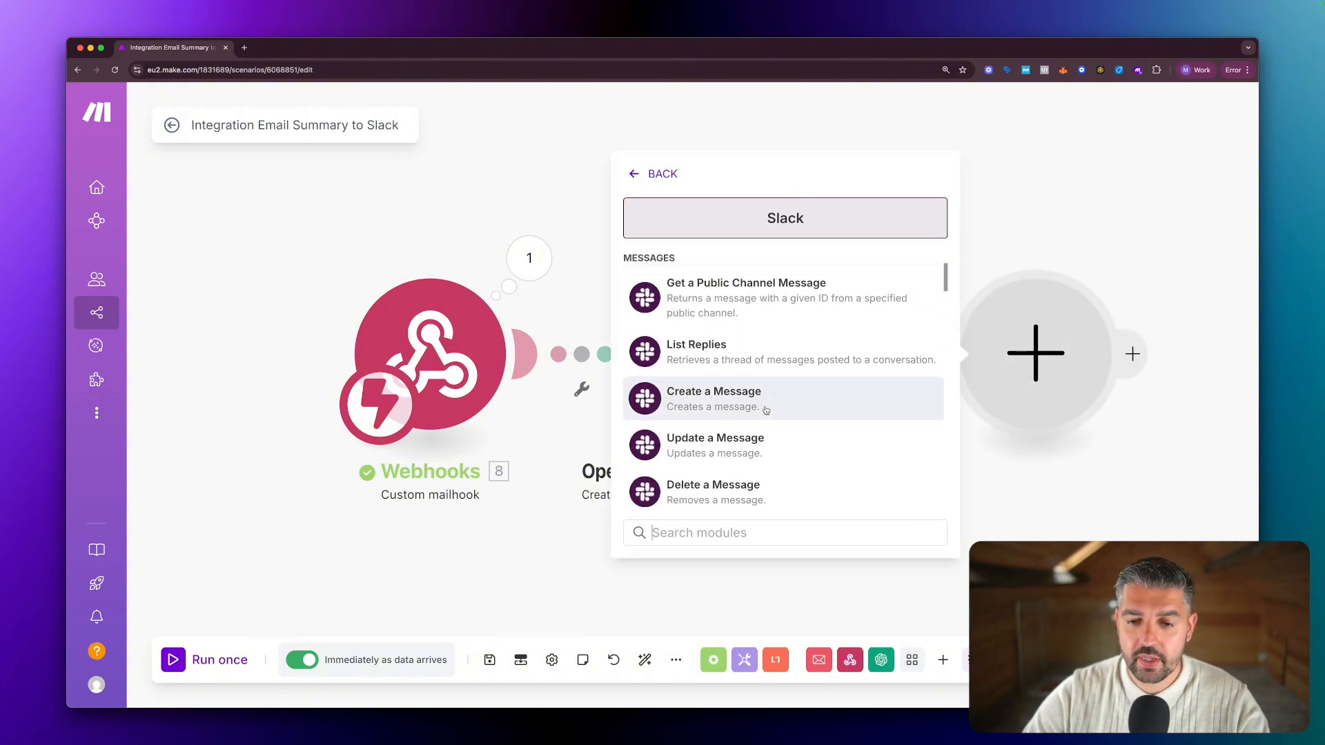
{"action": "left_click", "coordinate": [739, 400]}
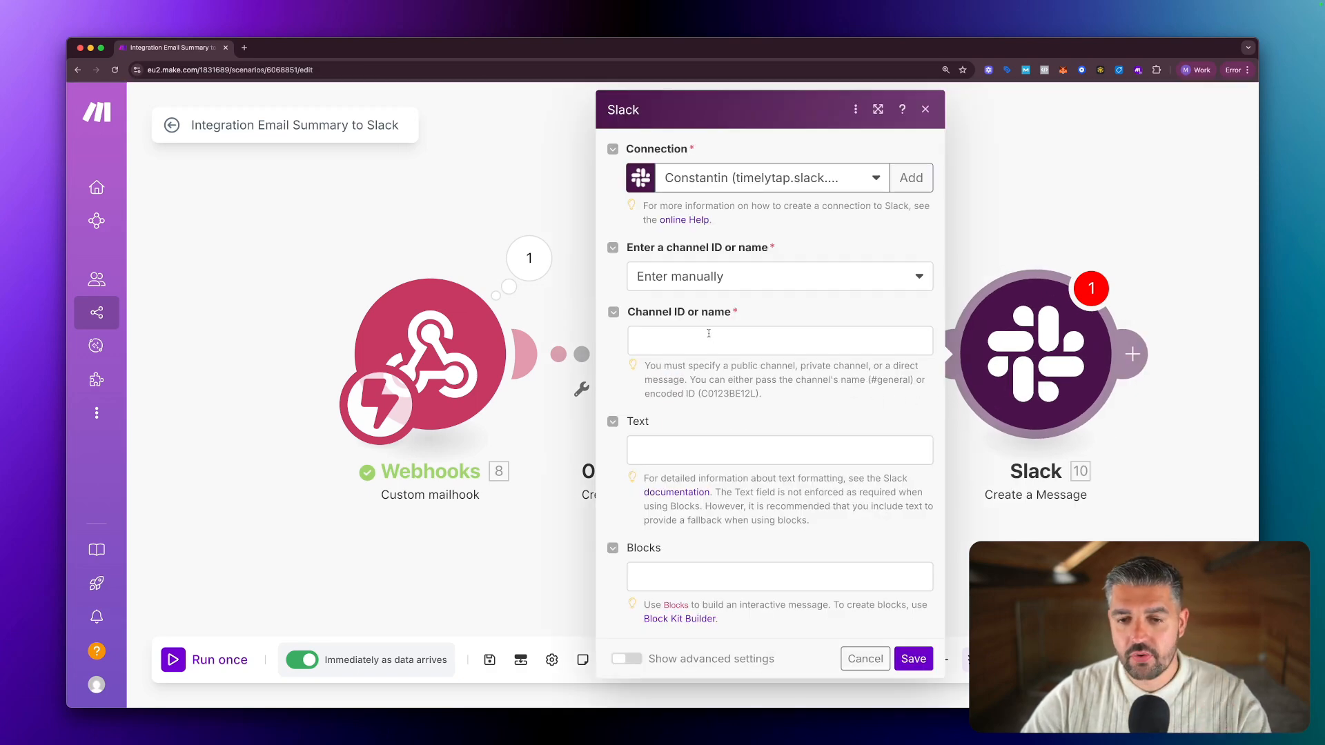
Enter test1 as the Channel ID, then bring up mappable data for the Text field.
{"action": "left_click", "coordinate": [674, 337]}
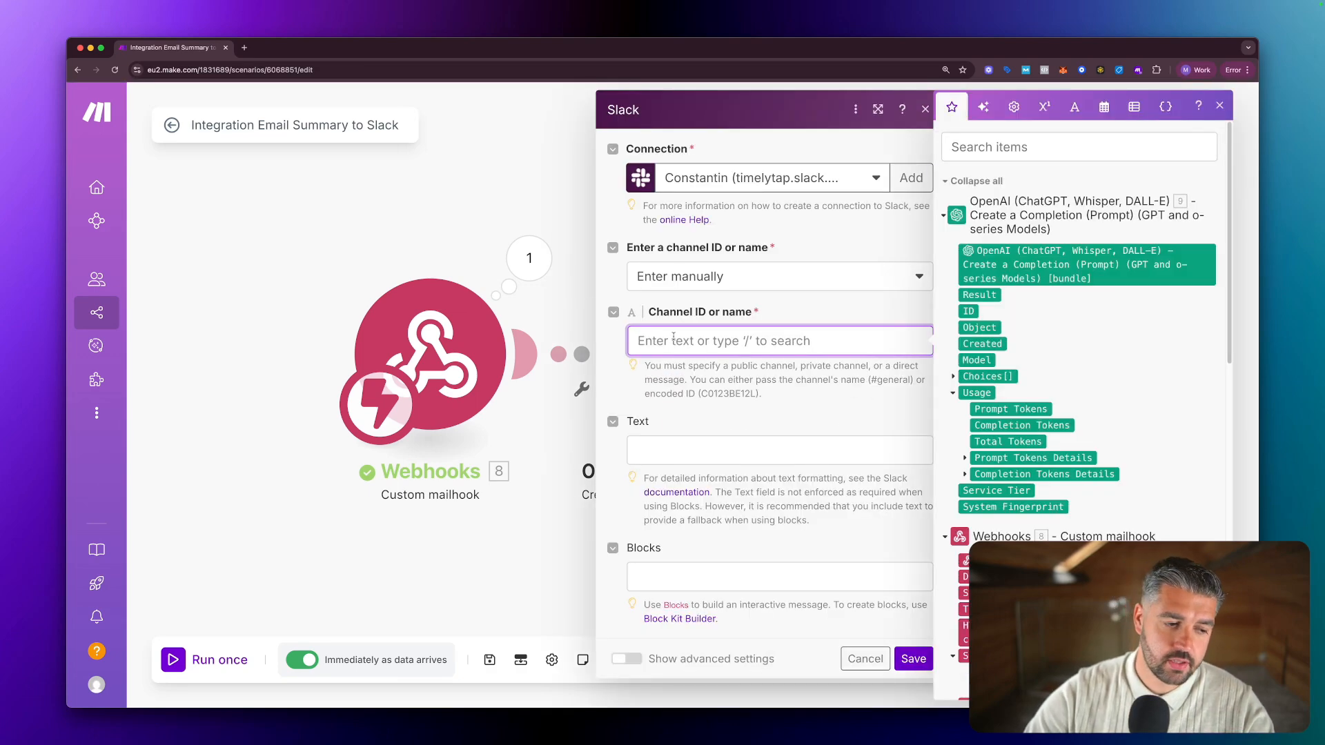
{"action": "type", "text": "te"}
{"action": "key", "text": "BackSpace"}
{"action": "key", "text": "BackSpace"}
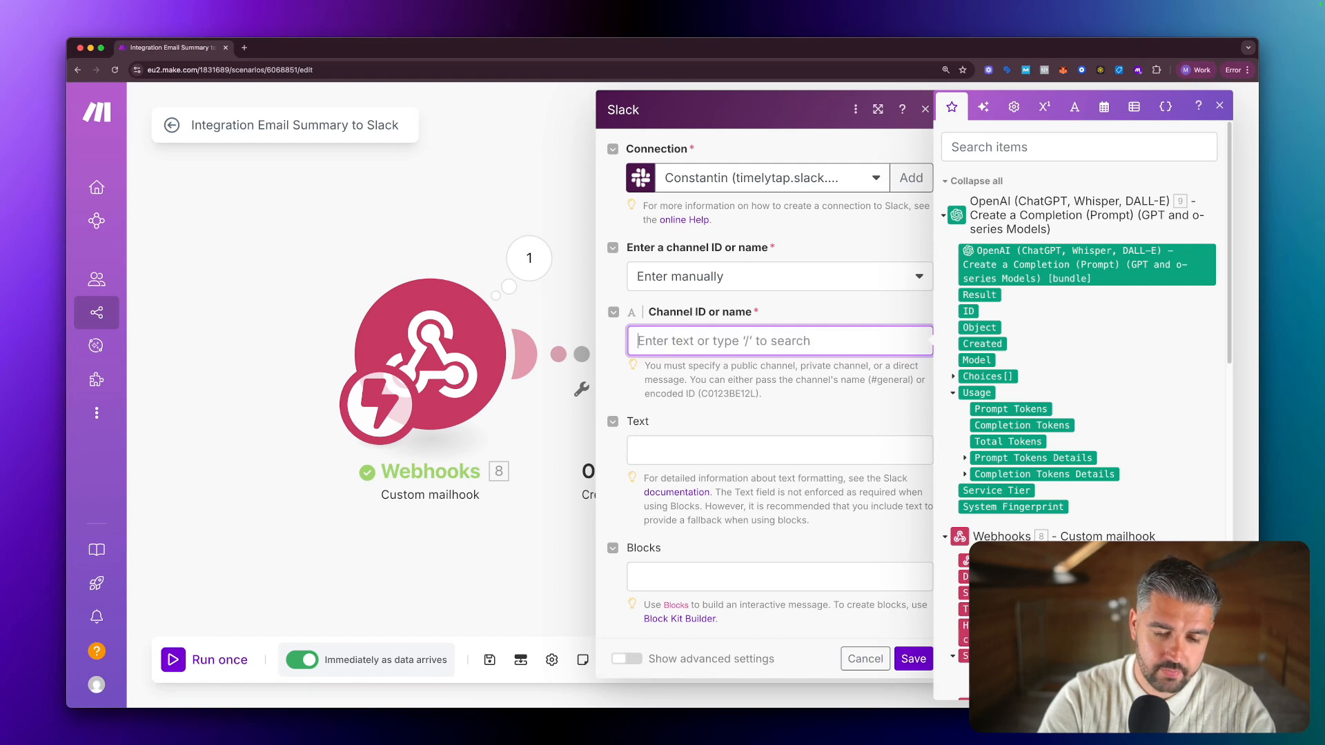
{"action": "type", "text": "test1"}
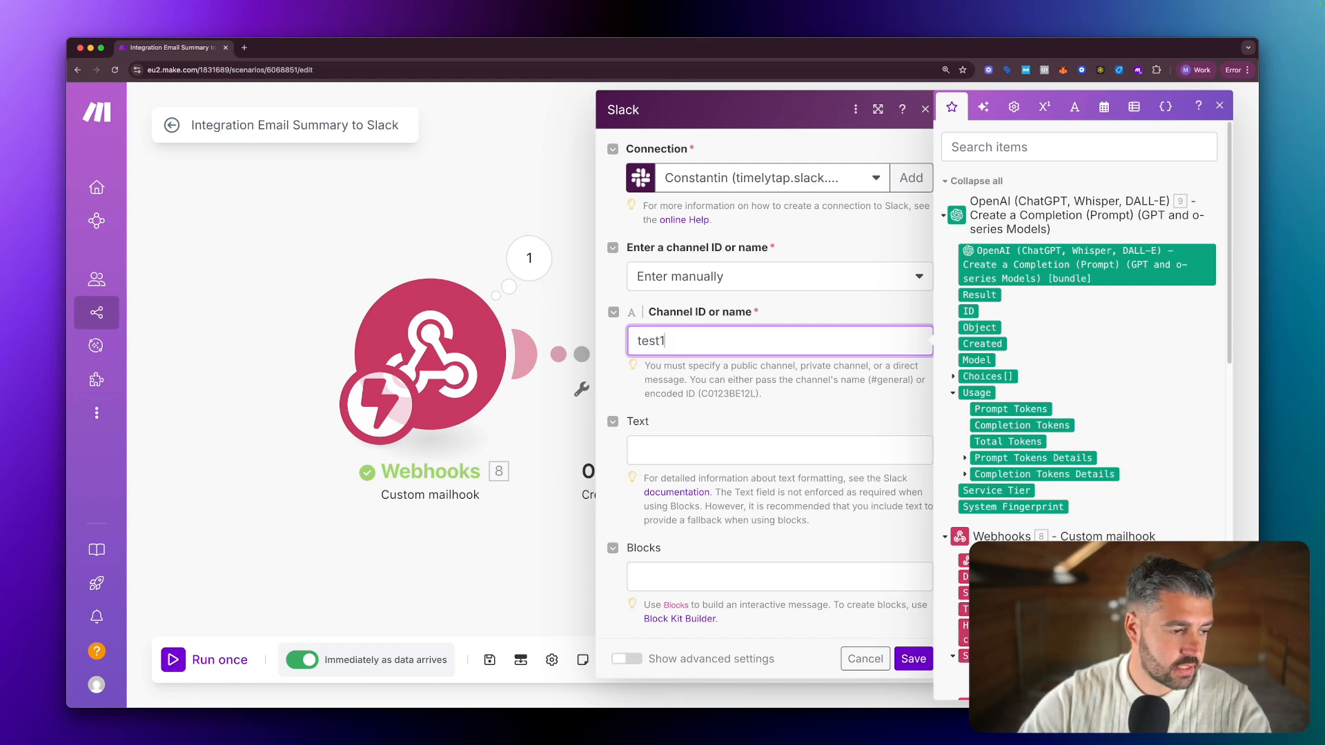
{"action": "key", "text": "super+Tab"}
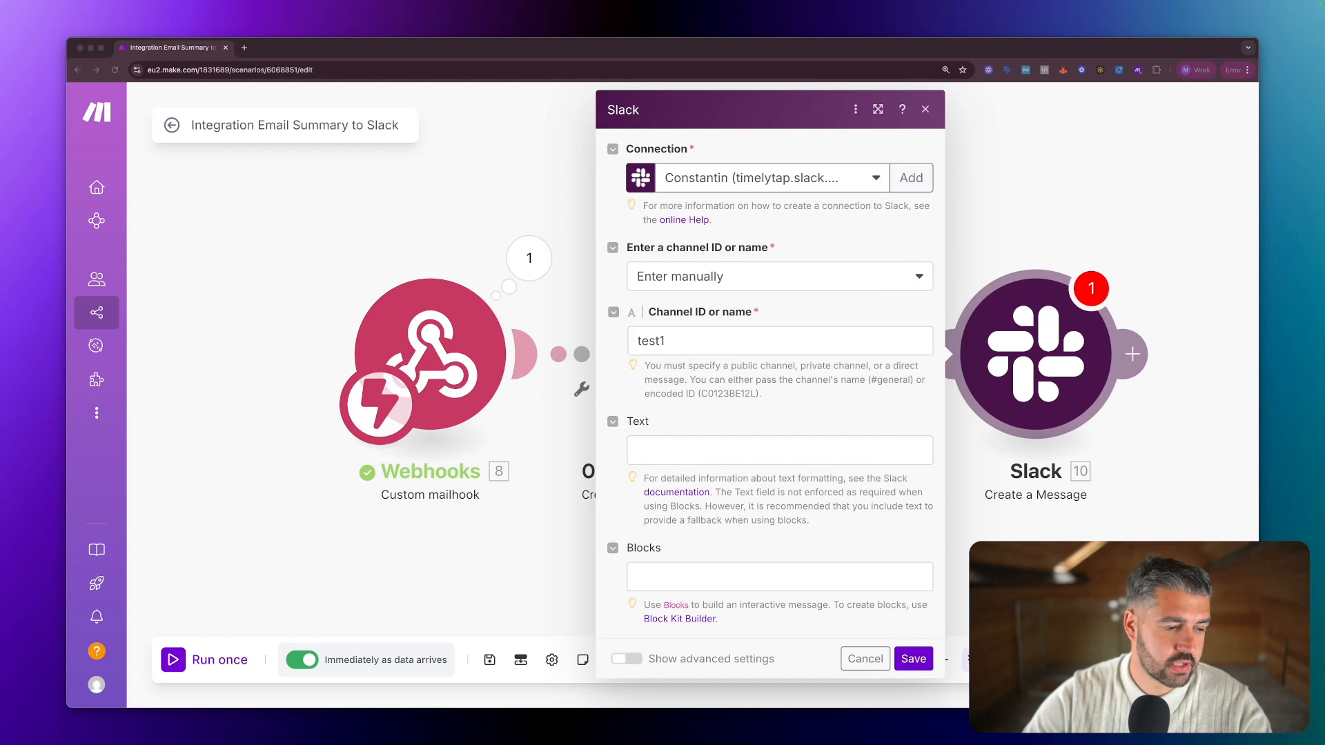
{"action": "key", "text": "super+Tab"}
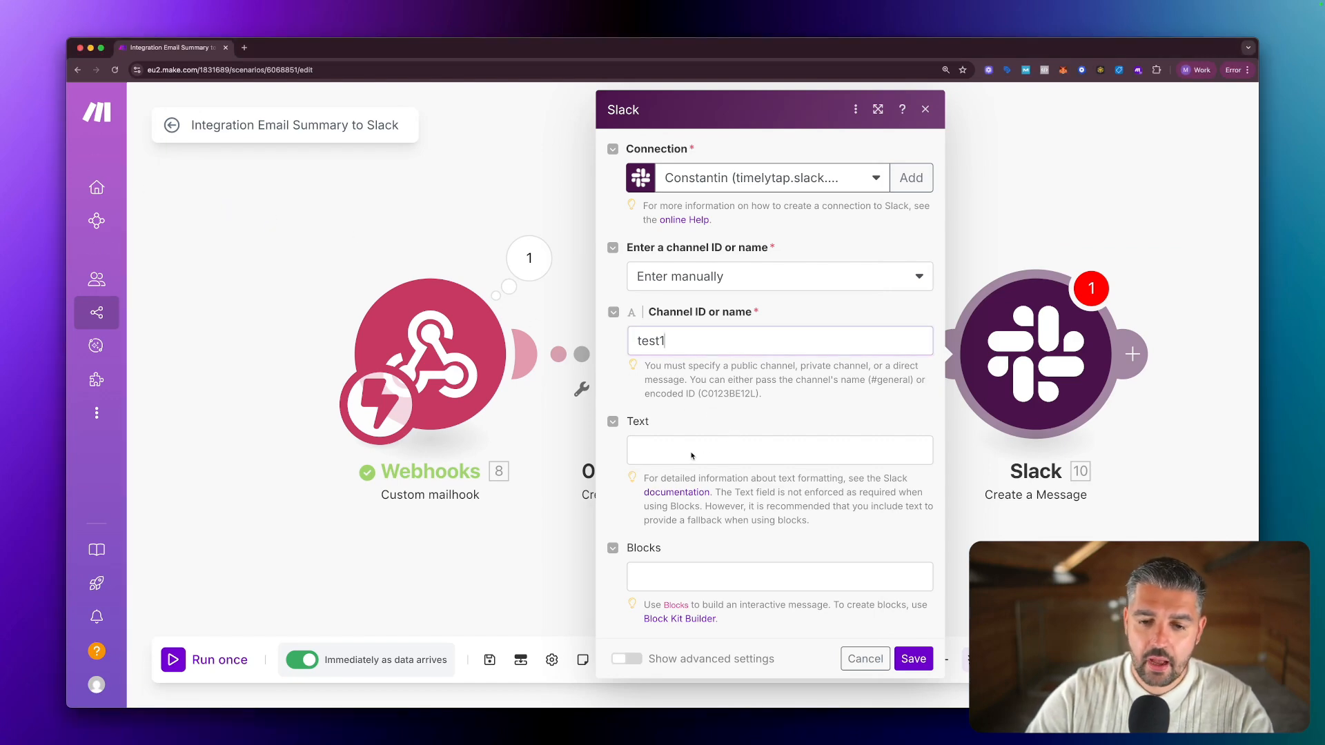
{"action": "left_click", "coordinate": [664, 451]}
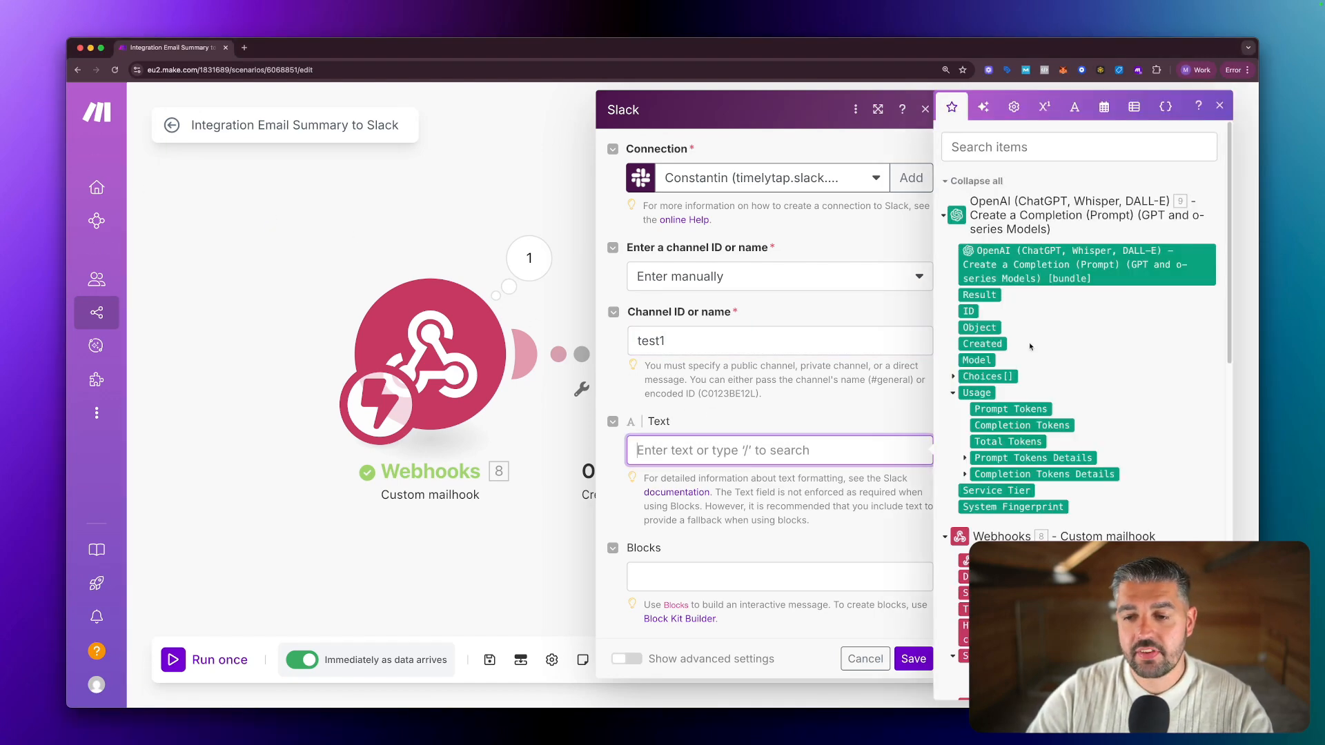
{"action": "left_click", "coordinate": [508, 232]}
{"action": "left_click", "coordinate": [510, 231]}
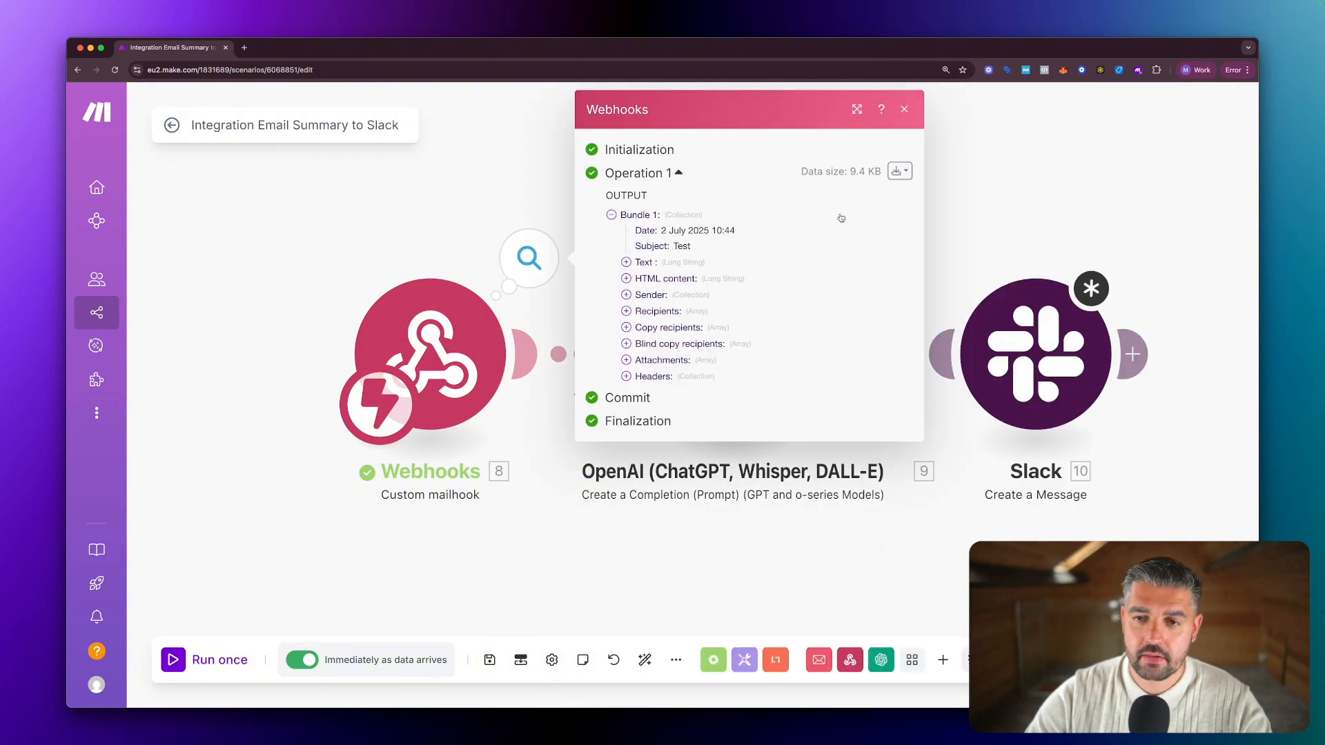
{"action": "left_click", "coordinate": [904, 111]}
{"action": "right_click", "coordinate": [734, 356]}
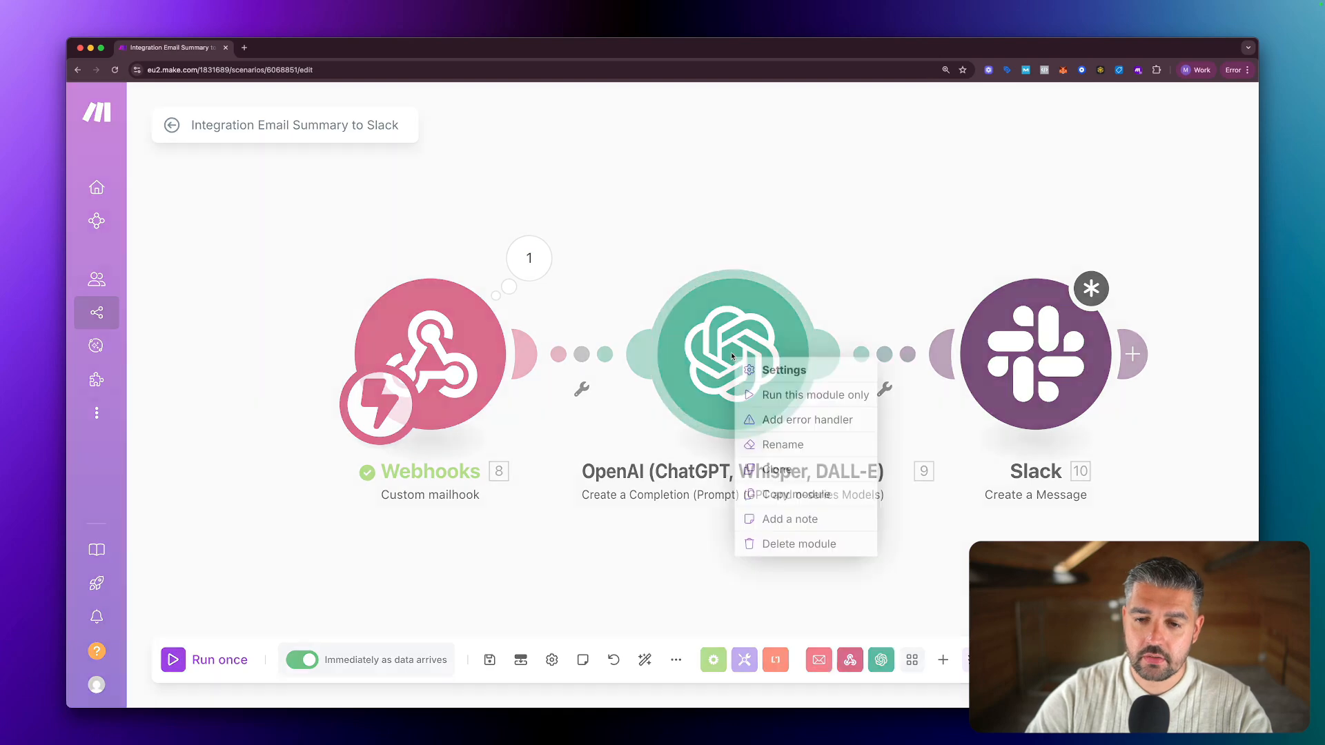
{"action": "left_click", "coordinate": [770, 395]}
{"action": "left_click", "coordinate": [906, 463]}
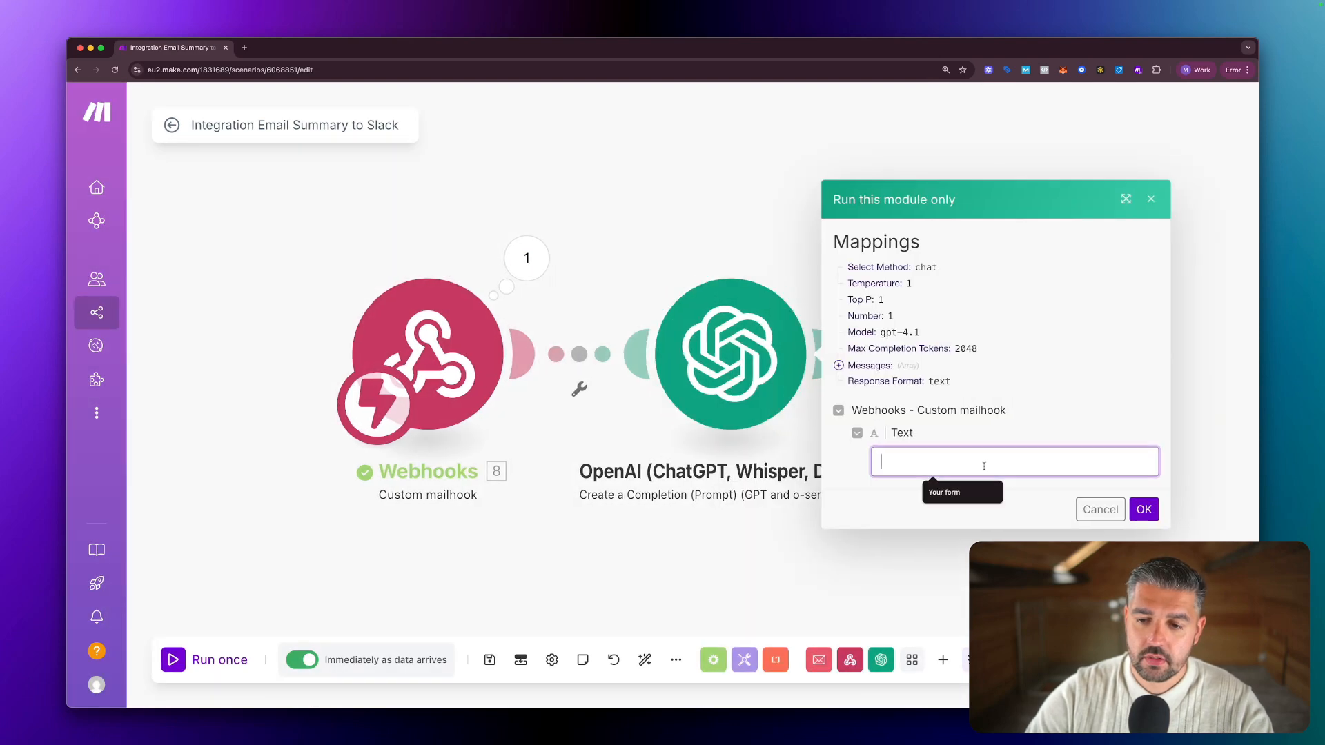
{"action": "left_click", "coordinate": [1149, 200]}
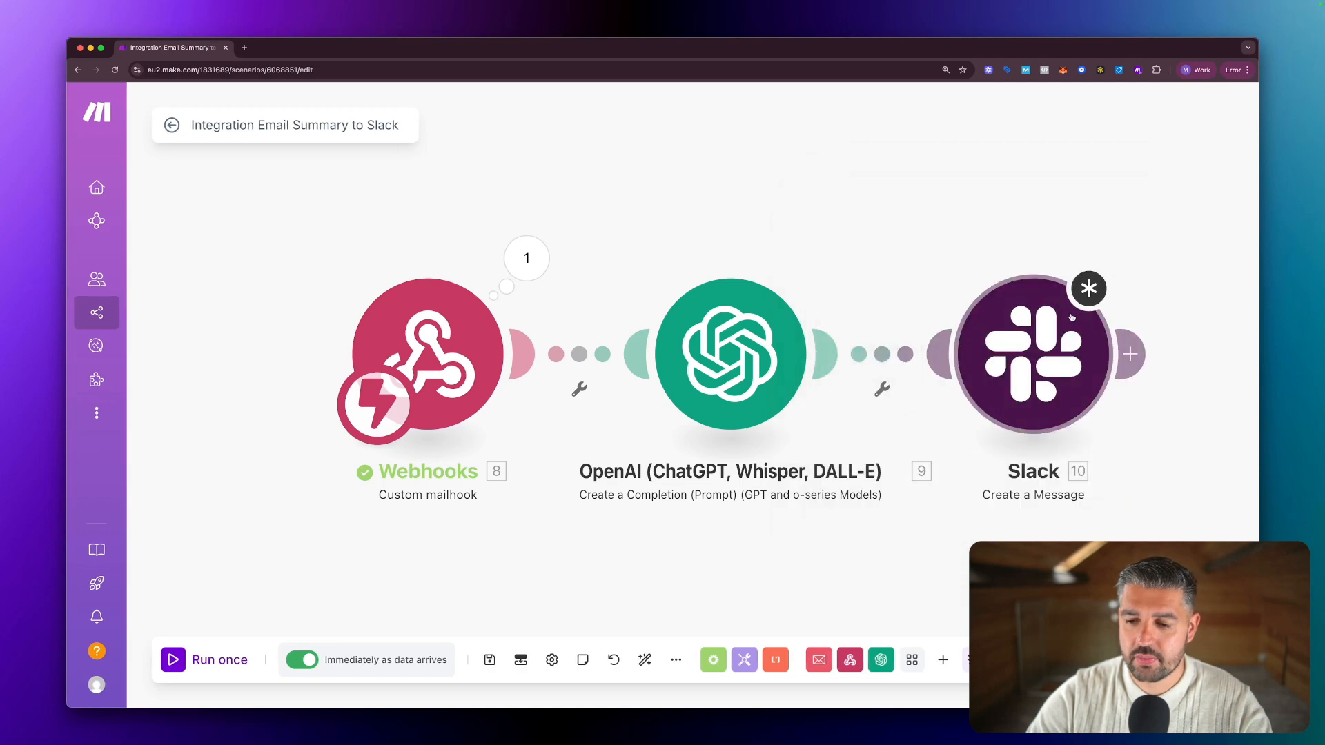
{"action": "left_click", "coordinate": [1035, 351]}
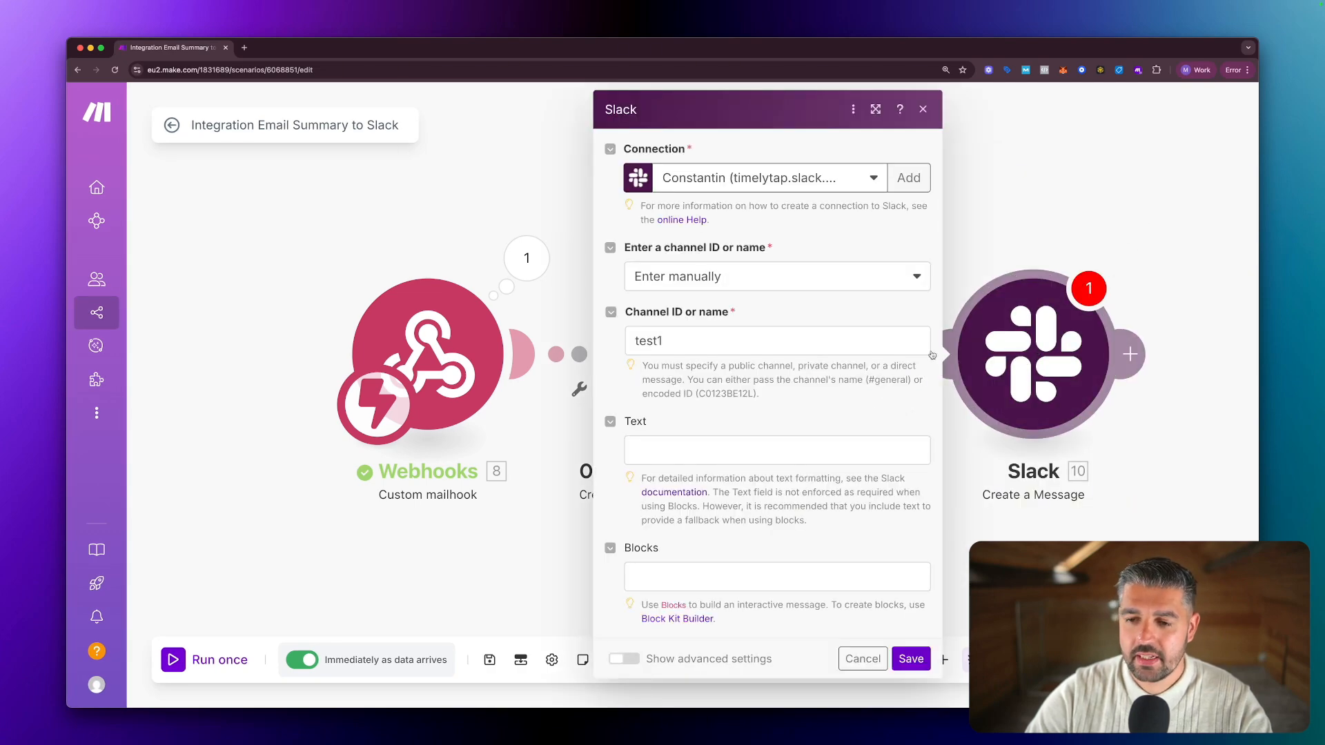
Map OpenAI's 9. Result under a 'Summary:' label and 8. Subject under 'Subject:'.
{"action": "left_click", "coordinate": [645, 449]}
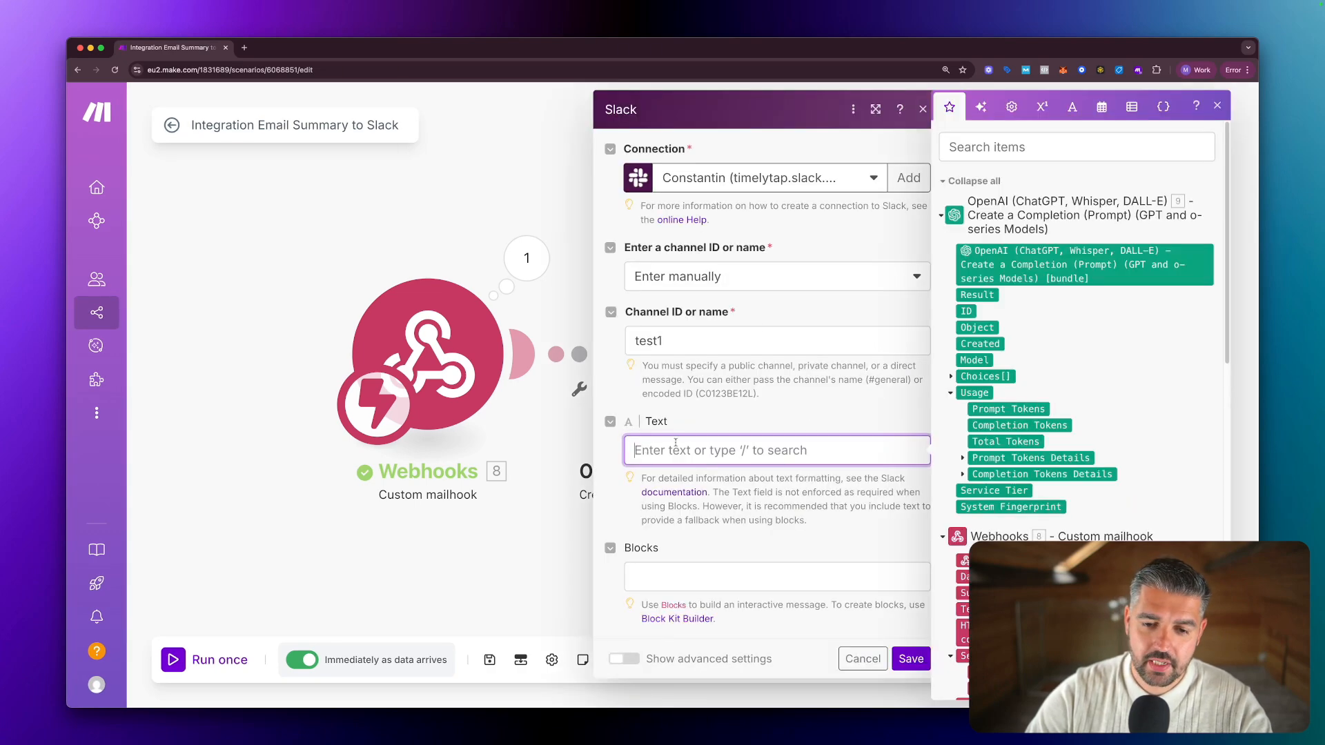
{"action": "left_click", "coordinate": [983, 297]}
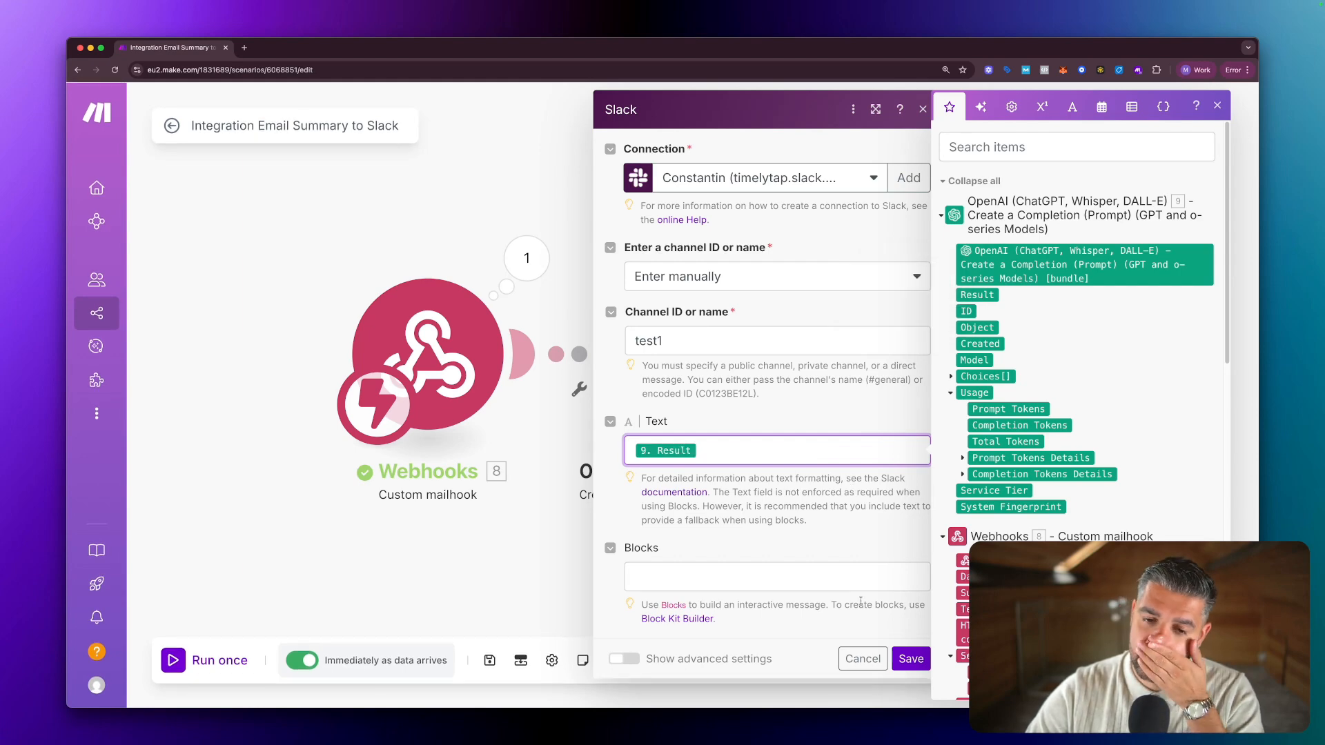
{"action": "left_click", "coordinate": [635, 451]}
{"action": "type", "text": "Summar"}
{"action": "type", "text": "y:"}
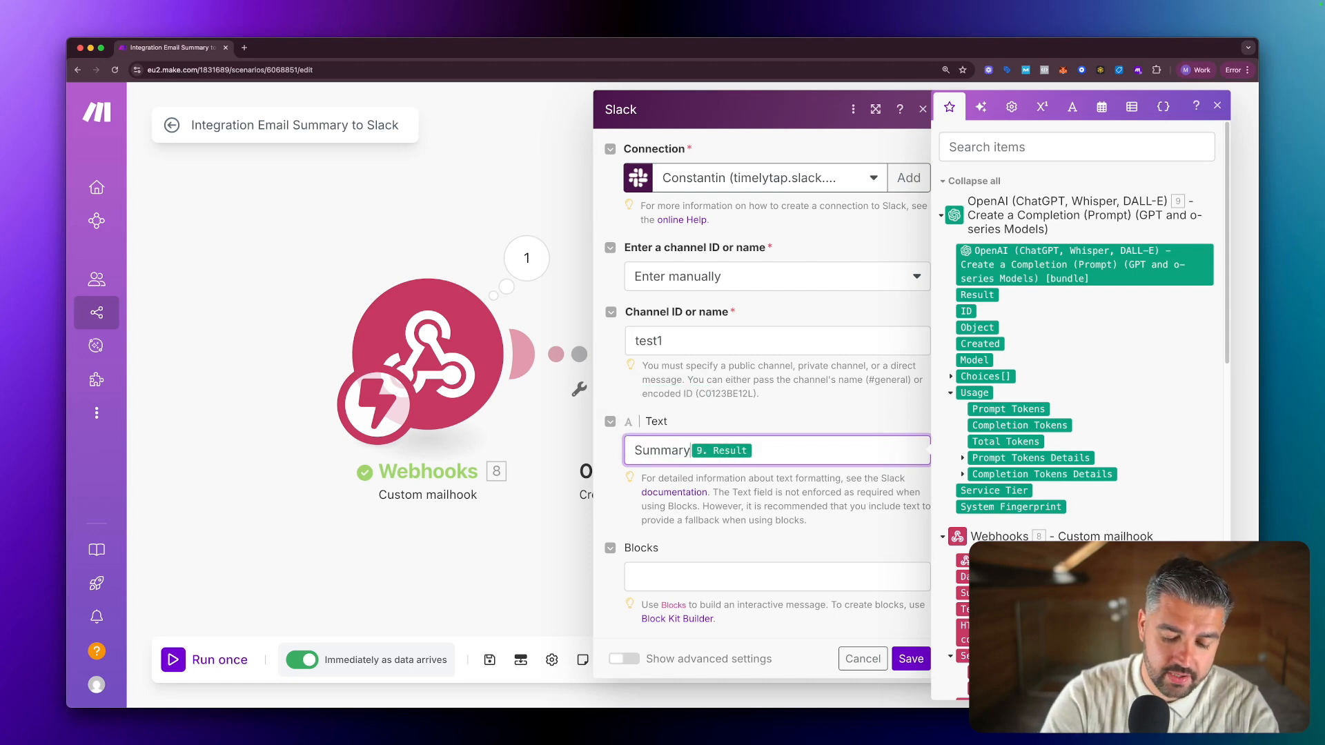
{"action": "key", "text": "Return"}
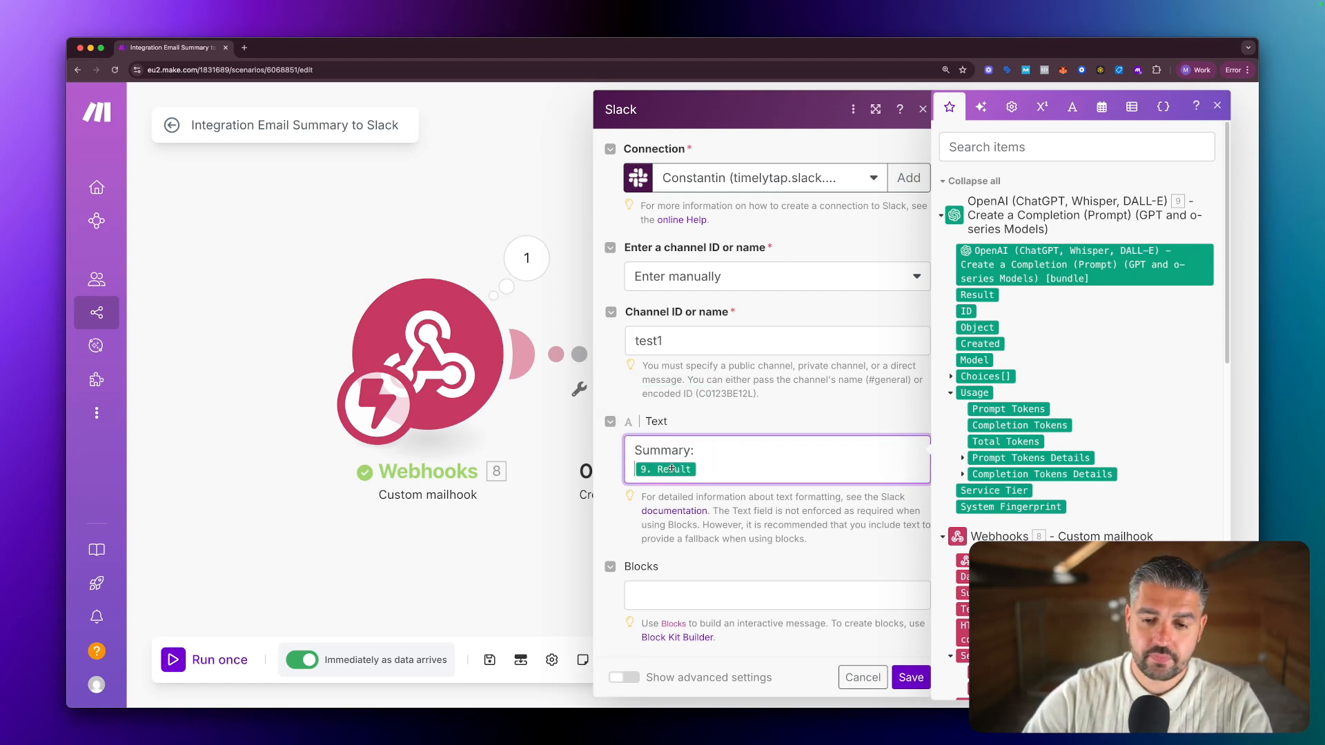
{"action": "key", "text": "Return"}
{"action": "key", "text": "Return"}
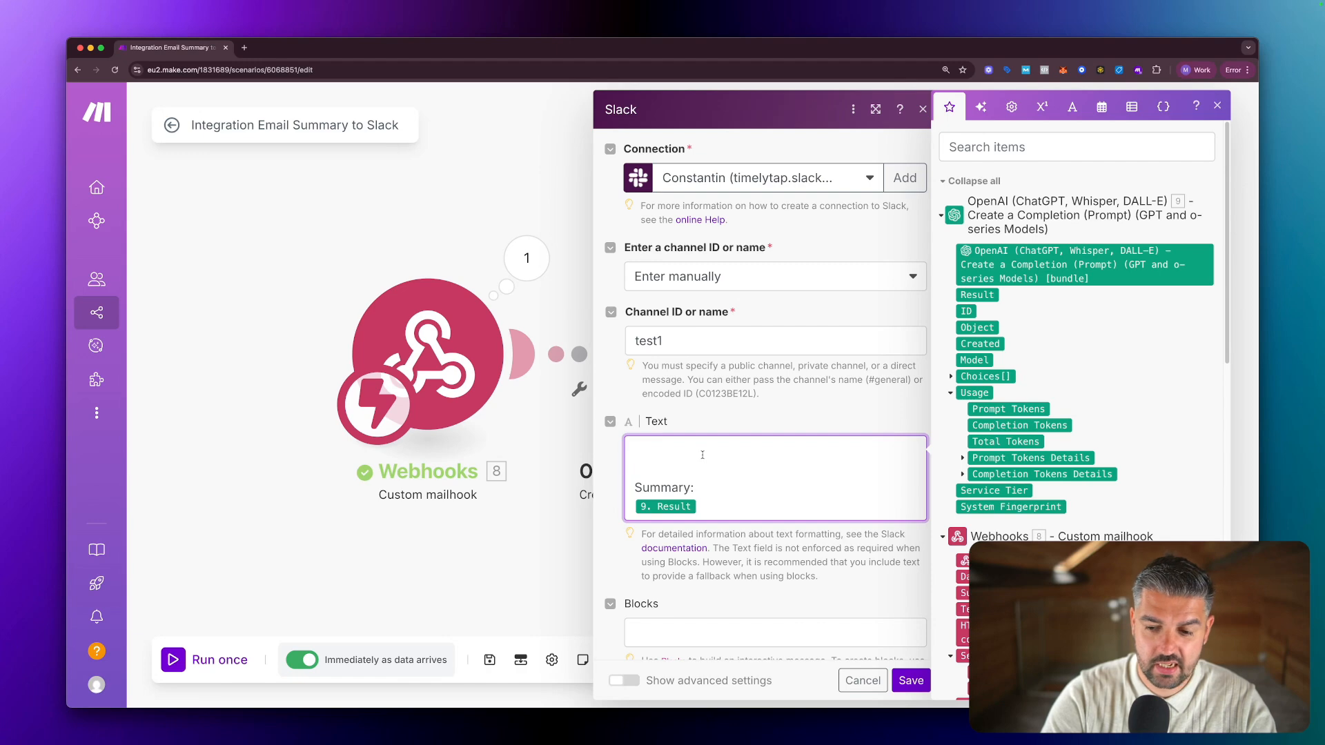
{"action": "type", "text": "Subjec"}
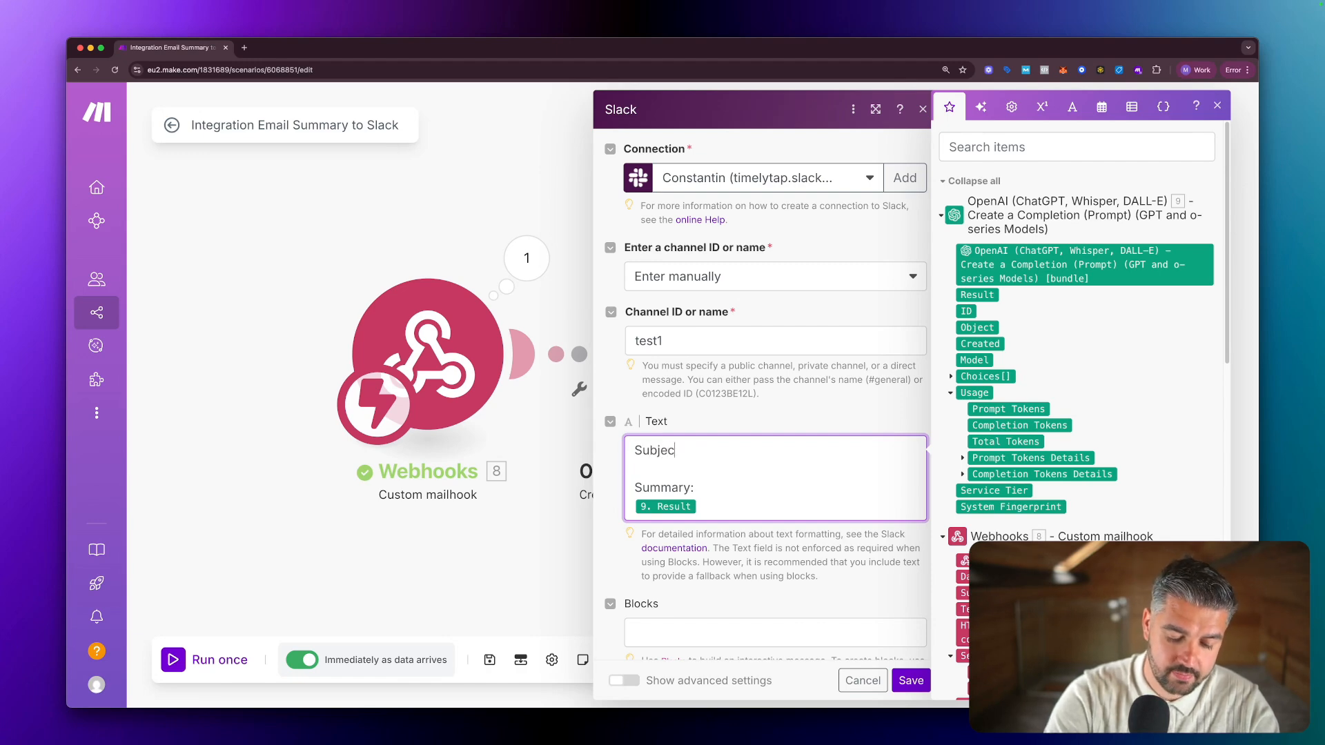
{"action": "type", "text": "t:"}
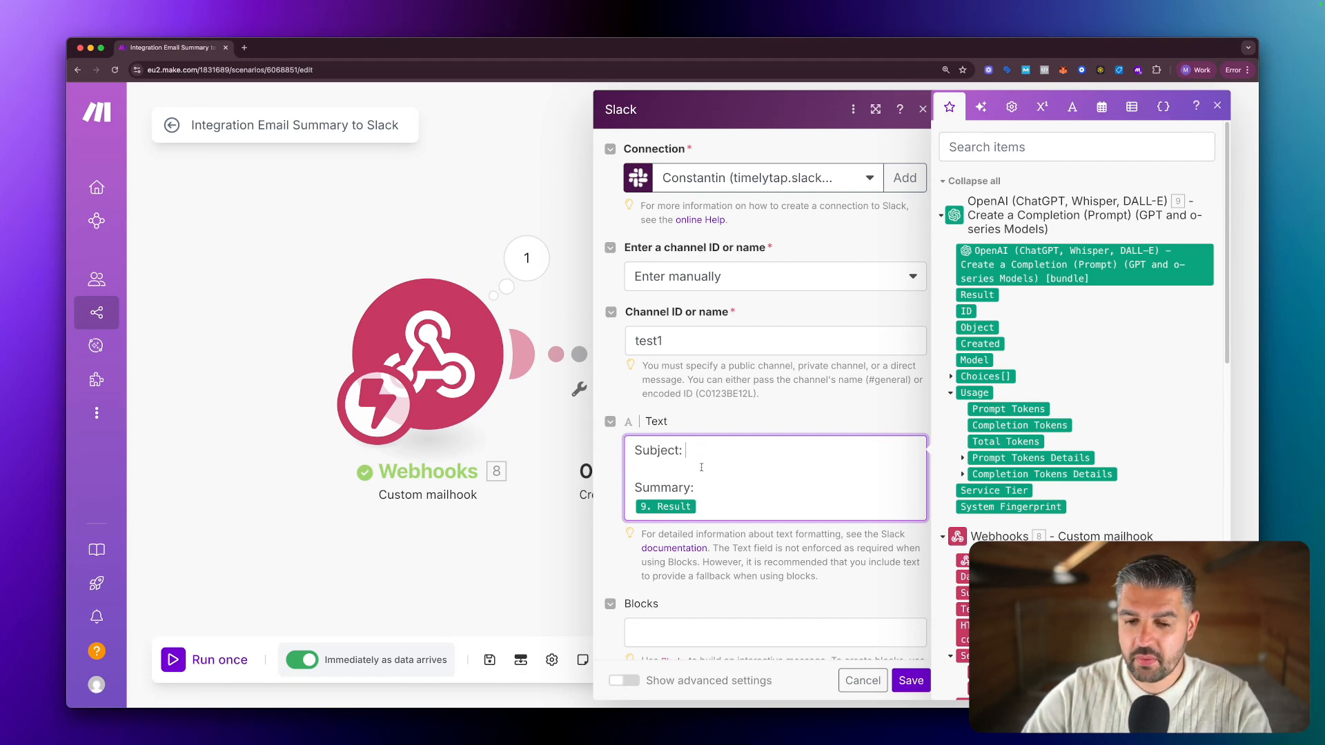
{"action": "key", "text": "Return"}
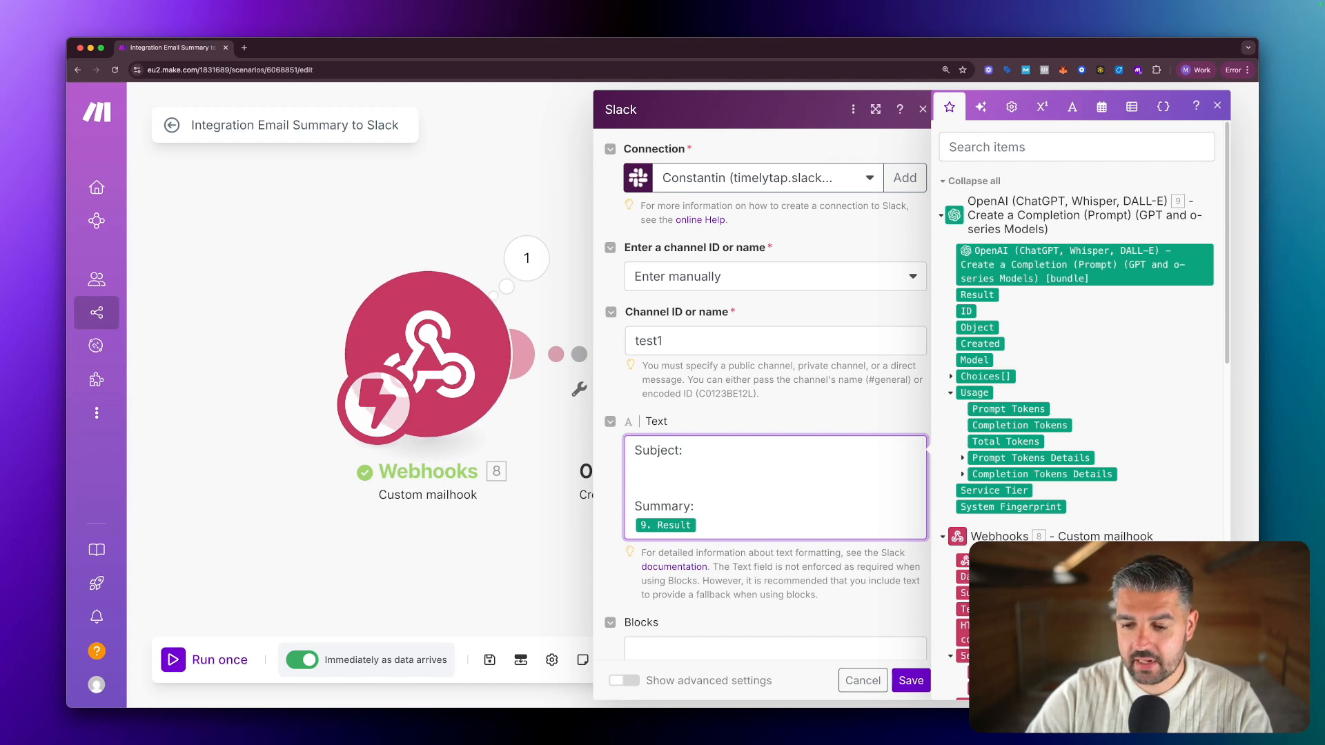
{"action": "left_click", "coordinate": [974, 593]}
{"action": "key", "text": "Return"}
{"action": "key", "text": "Return"}
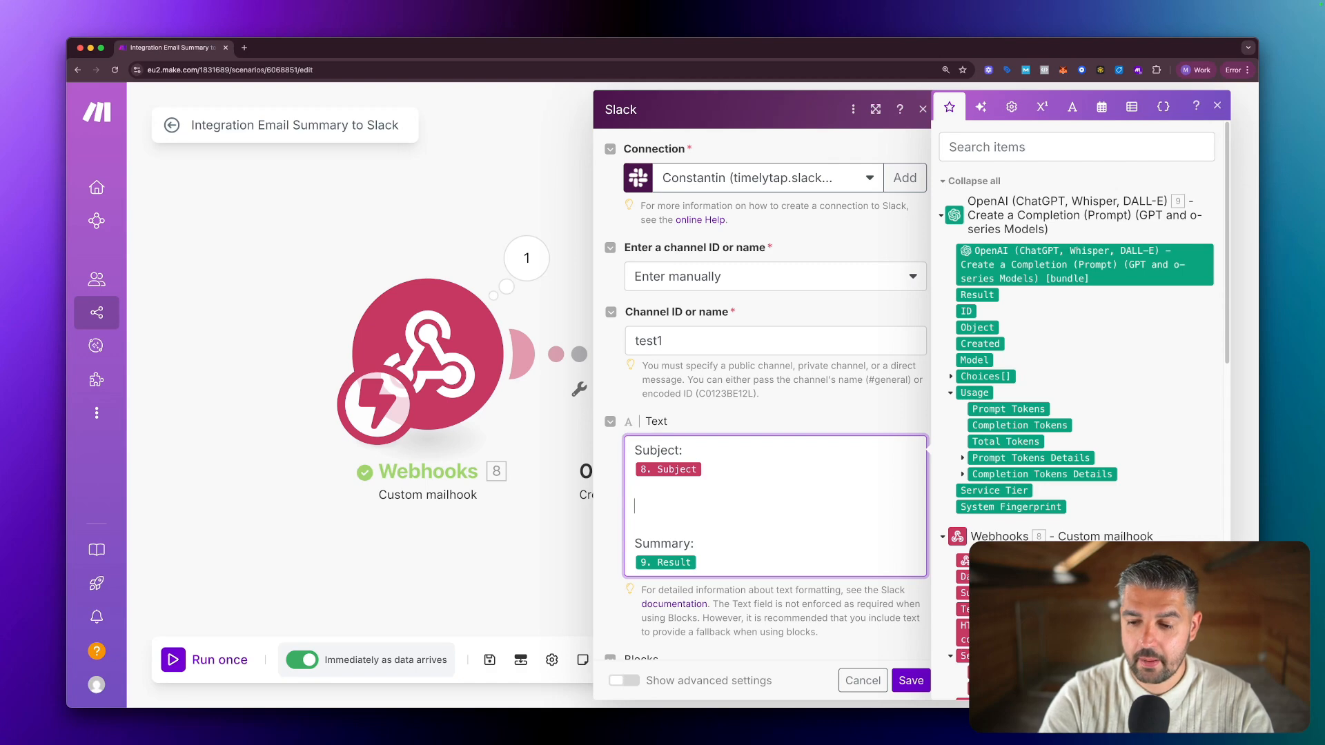
Add 'Sender Name:' and 'Sender Email:' lines mapped to 8. Sender: Name and Email address.
{"action": "scroll", "coordinate": [1080, 414], "scroll_direction": "down", "scroll_amount": 2}
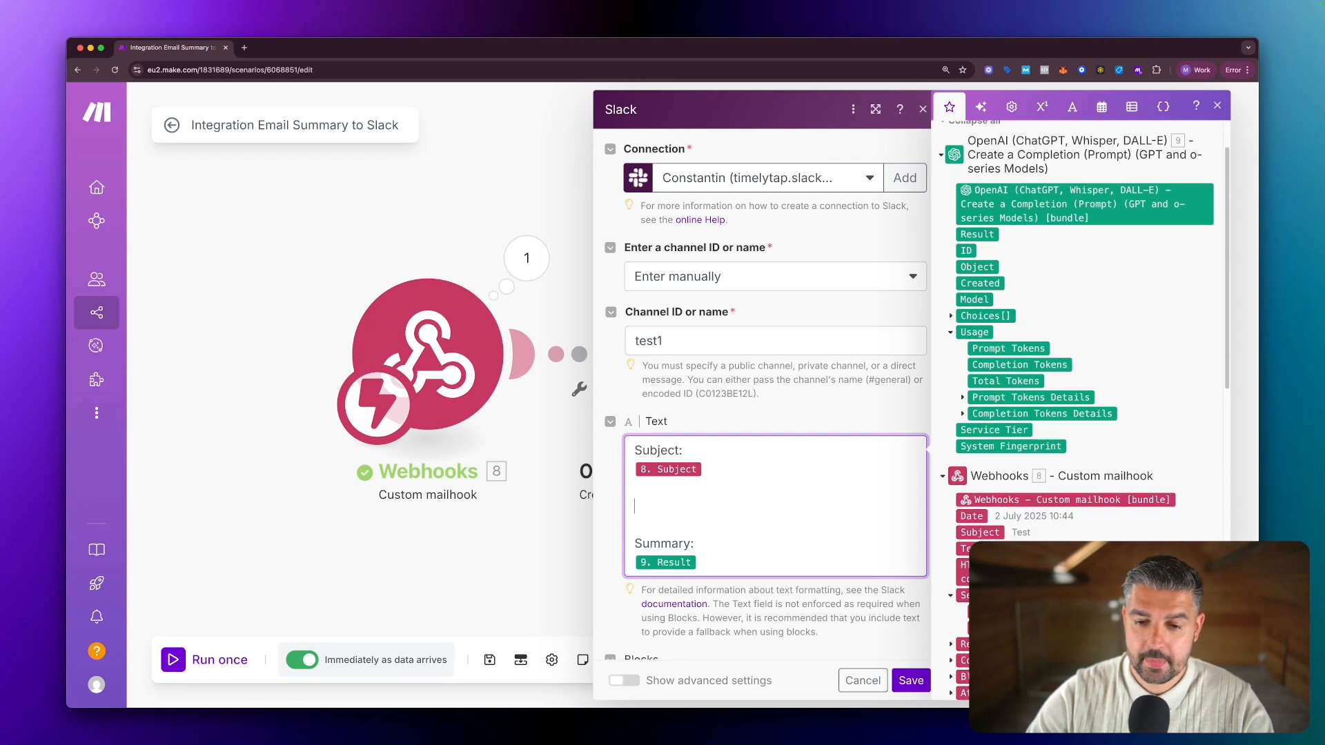
{"action": "type", "text": "Se"}
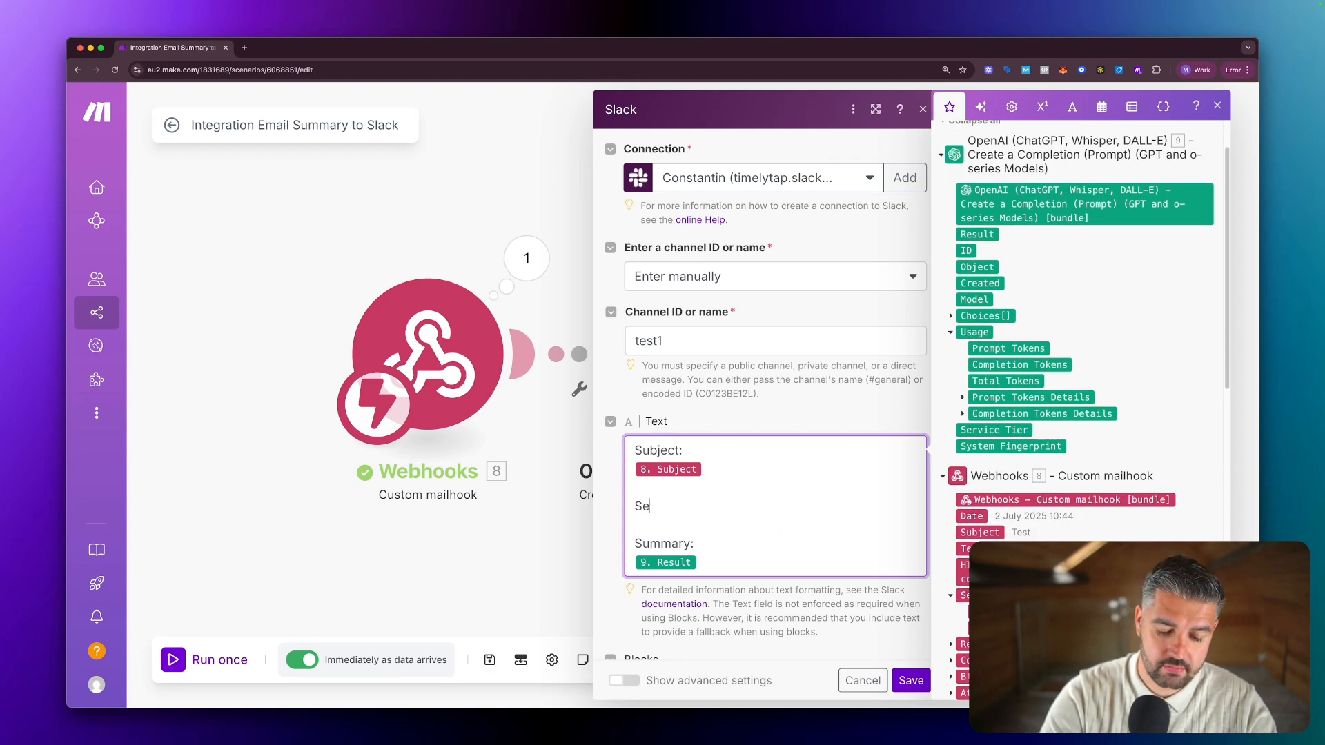
{"action": "type", "text": "nder Name:"}
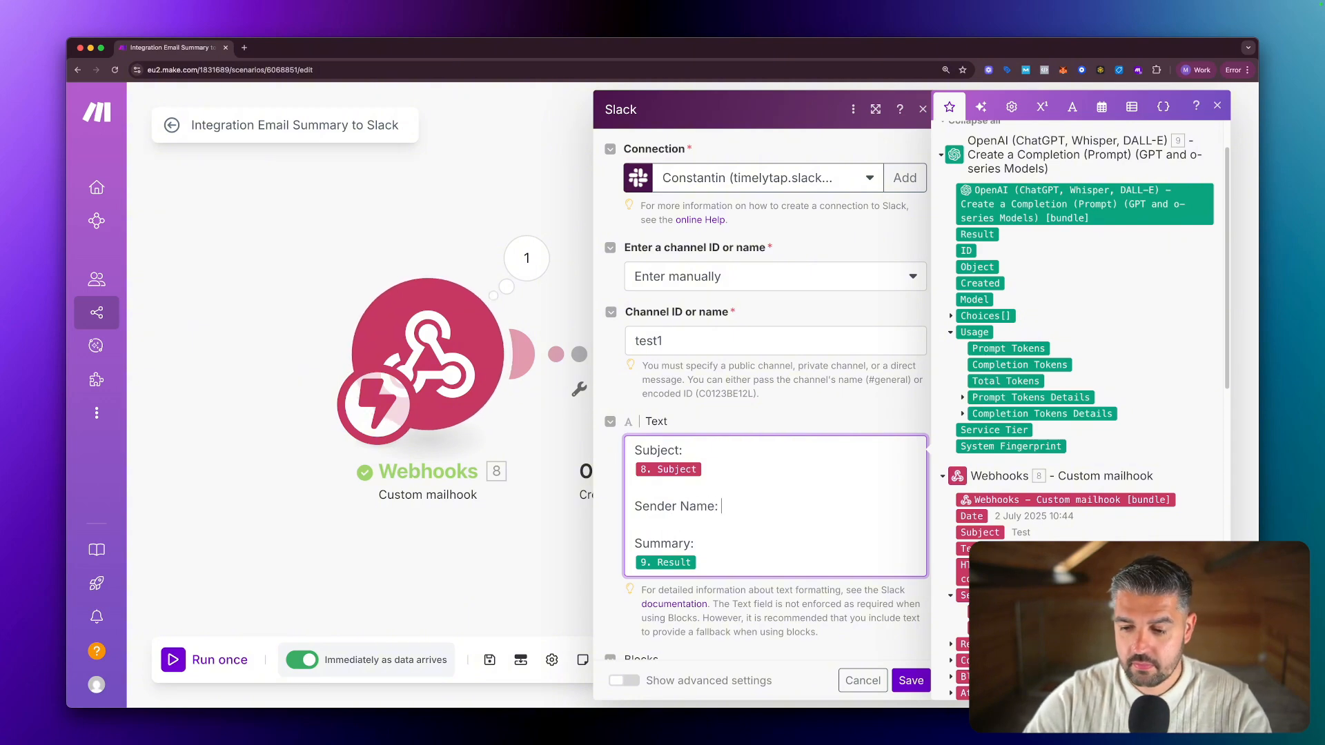
{"action": "left_click_drag", "start_coordinate": [974, 612], "coordinate": [764, 516]}
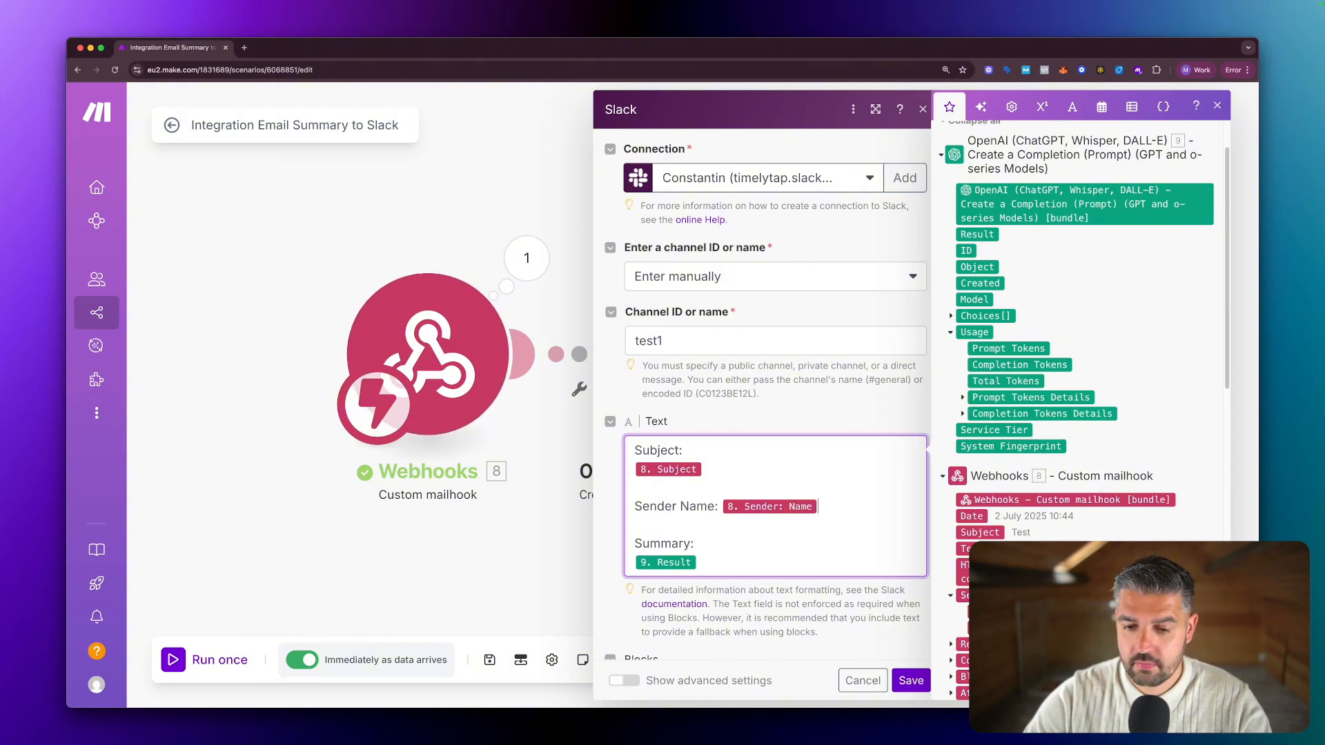
{"action": "left_click", "coordinate": [721, 505]}
{"action": "key", "text": "Return"}
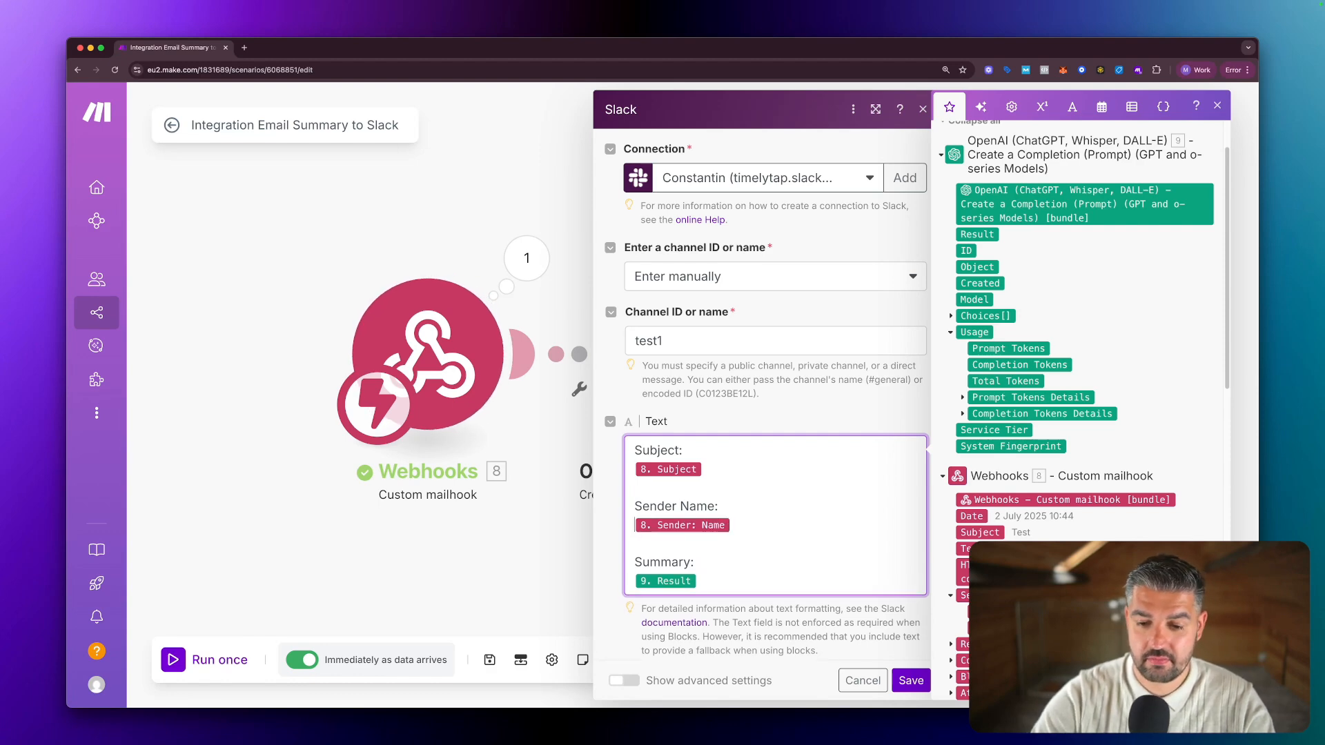
{"action": "key", "text": "Return"}
{"action": "key", "text": "Return"}
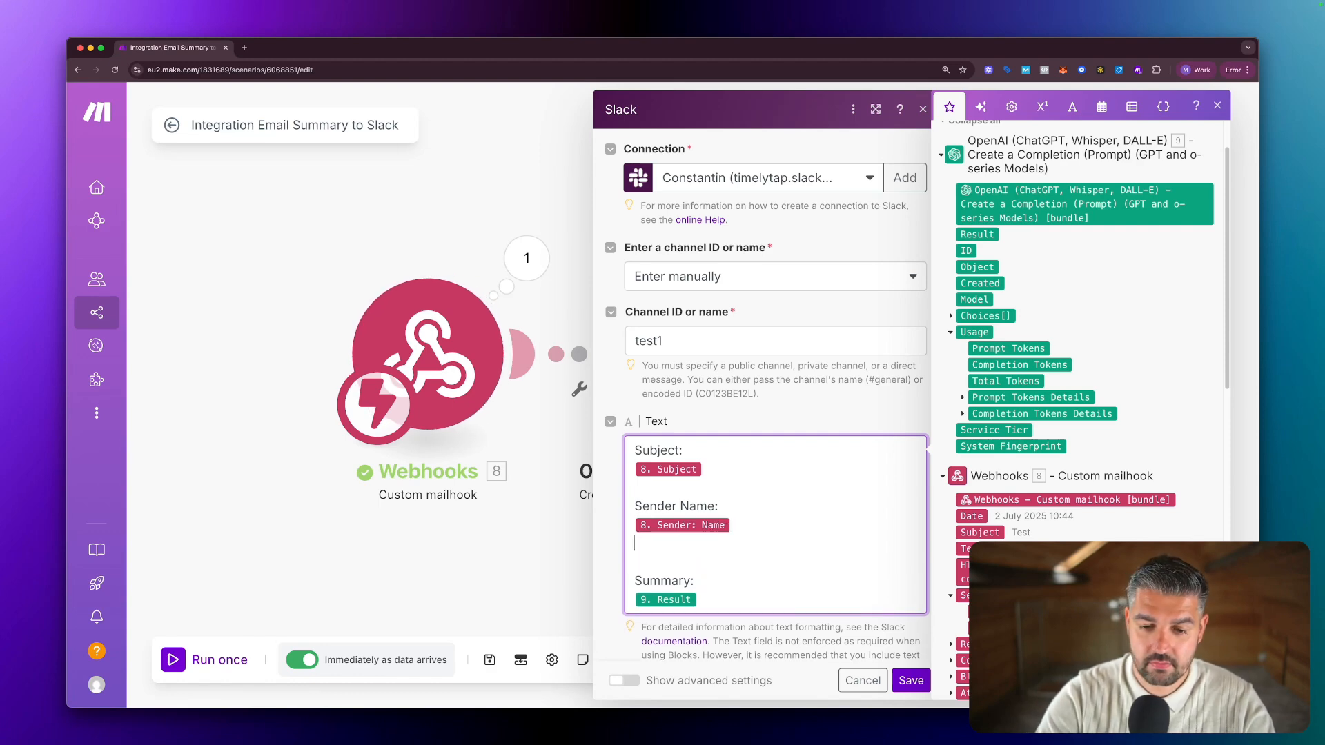
{"action": "scroll", "coordinate": [989, 528], "scroll_direction": "down", "scroll_amount": 3}
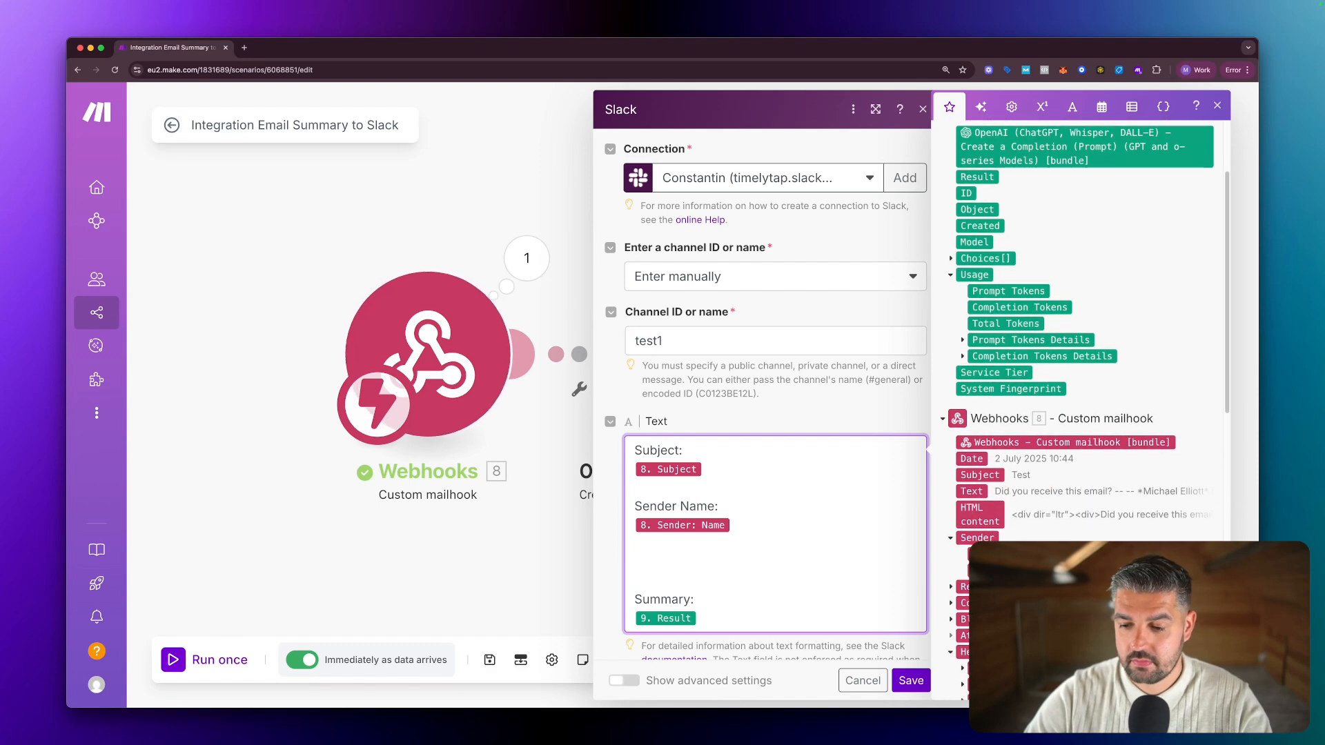
{"action": "scroll", "coordinate": [991, 537], "scroll_direction": "down", "scroll_amount": 2}
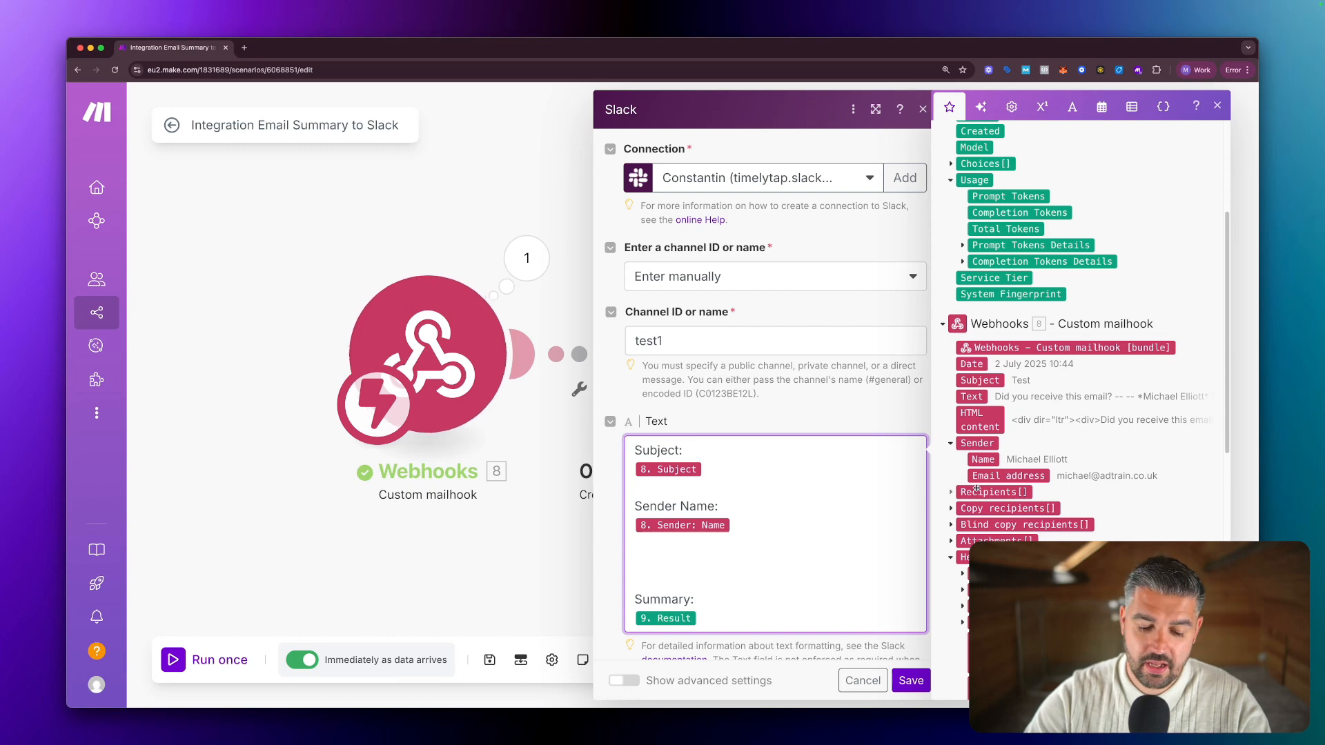
{"action": "type", "text": "Sender "}
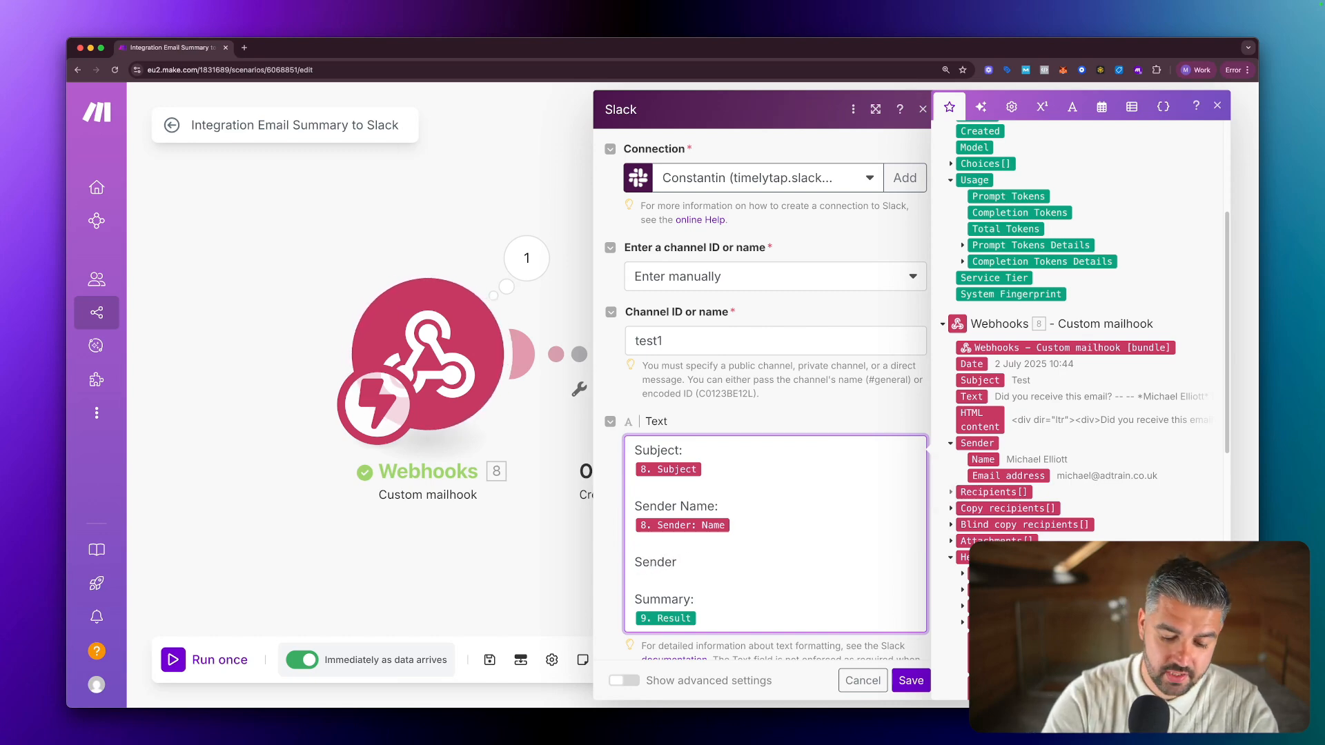
{"action": "type", "text": "Email:"}
{"action": "key", "text": "Return"}
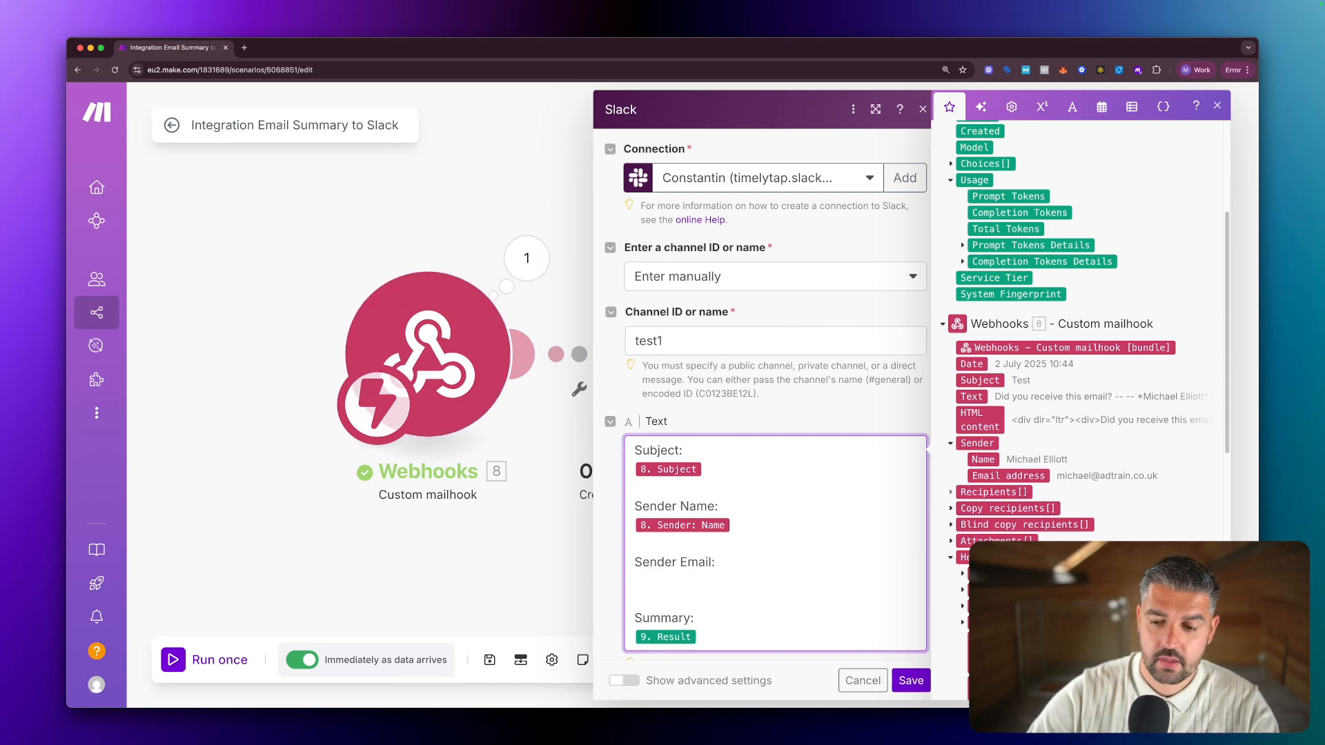
{"action": "left_click", "coordinate": [996, 476]}
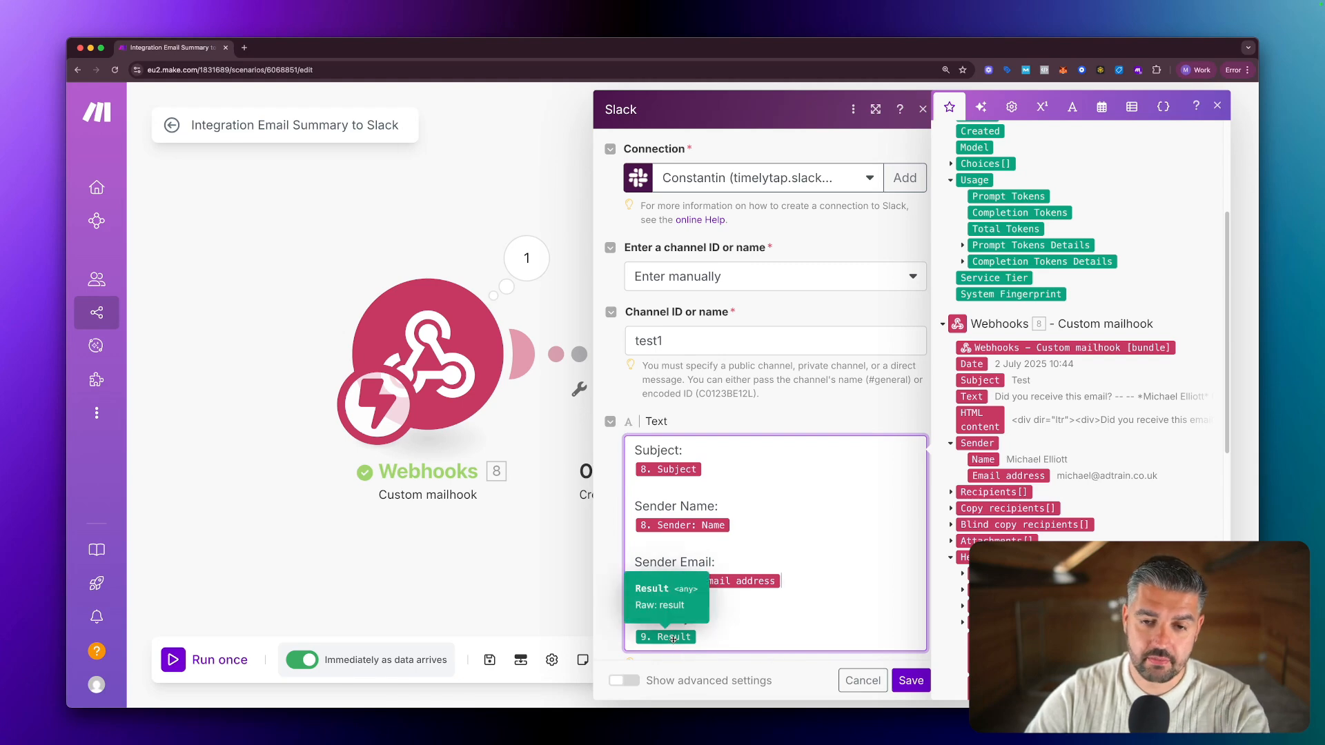
{"action": "scroll", "coordinate": [800, 593], "scroll_direction": "down", "scroll_amount": 2}
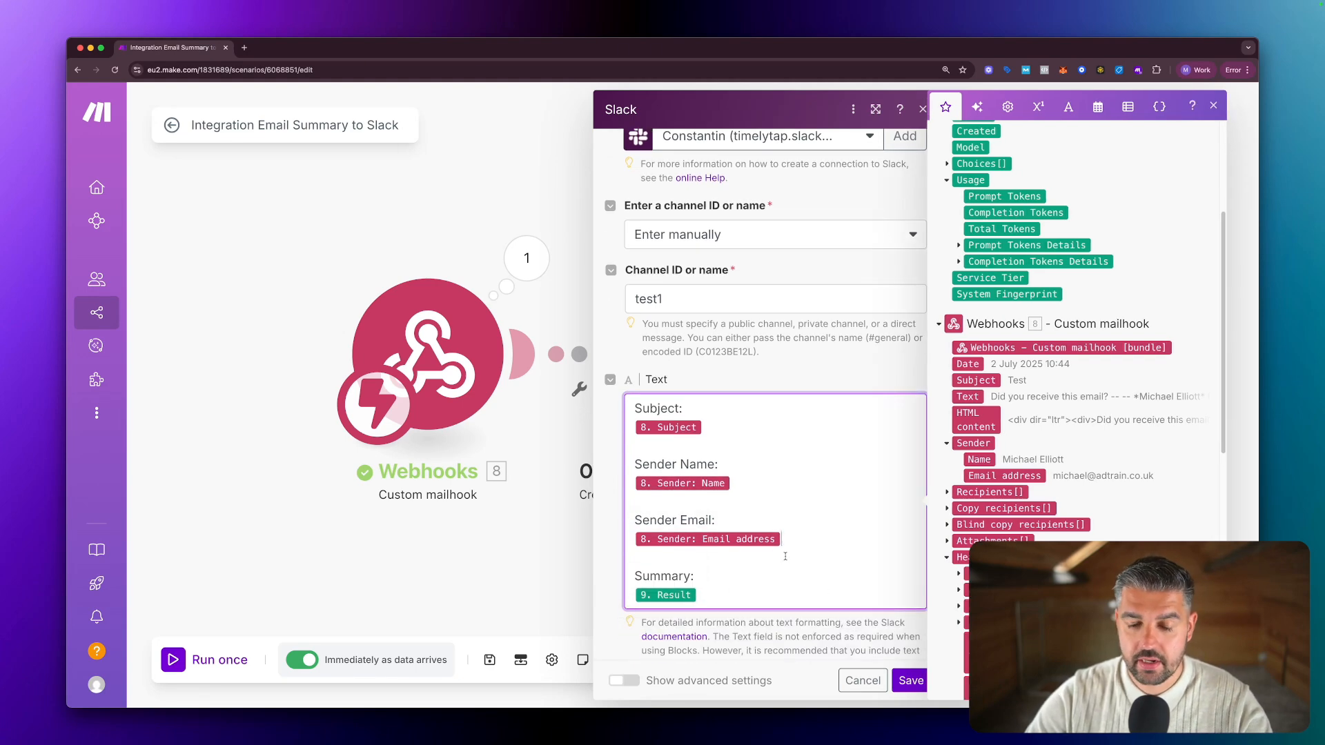
{"action": "scroll", "coordinate": [785, 556], "scroll_direction": "down", "scroll_amount": 2}
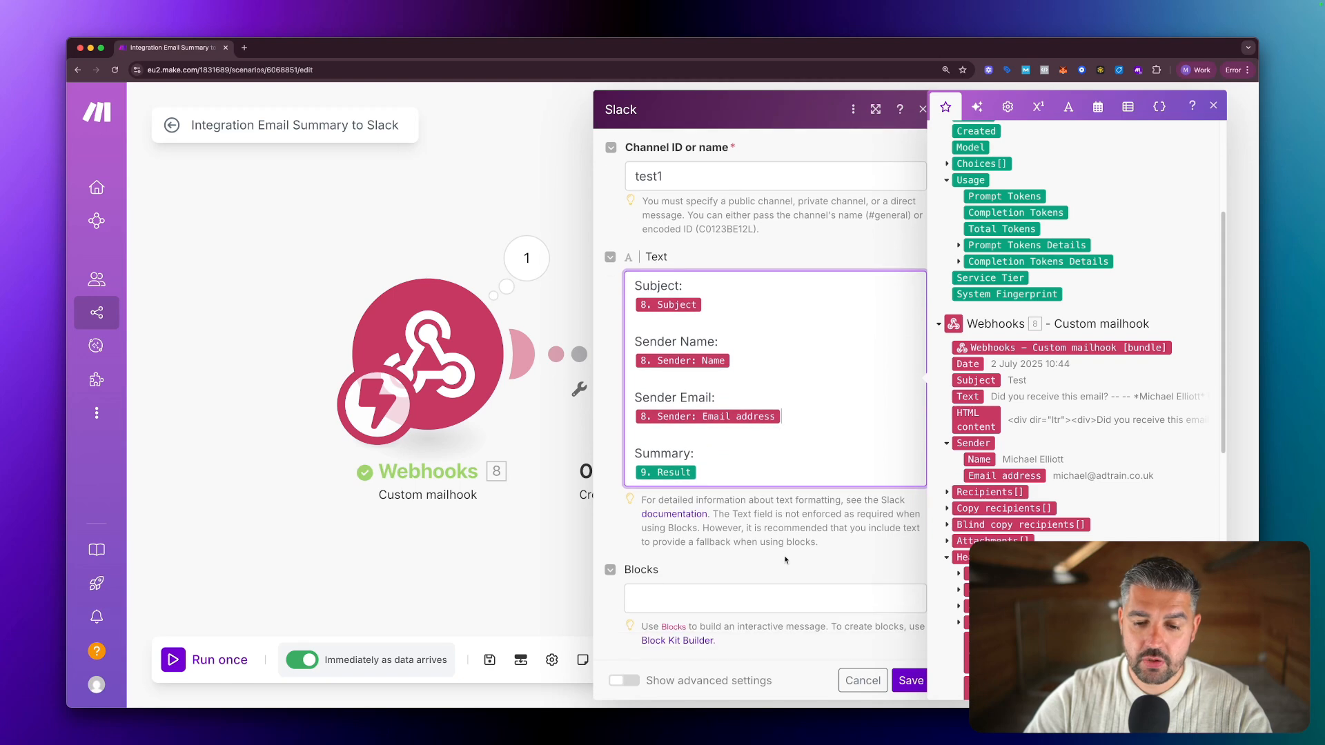
{"action": "scroll", "coordinate": [822, 585], "scroll_direction": "up", "scroll_amount": 4}
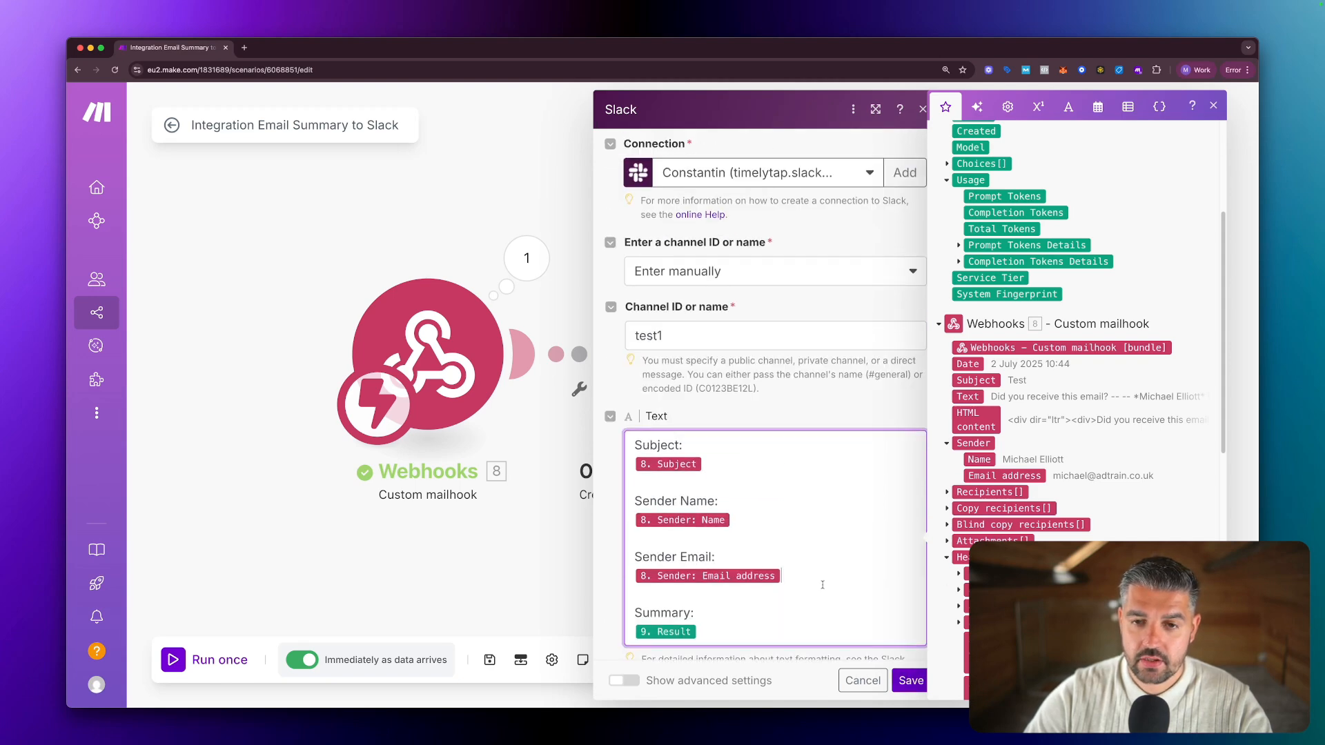
Switch the Slack module to the user's own connection and save it.
{"action": "left_click", "coordinate": [810, 178]}
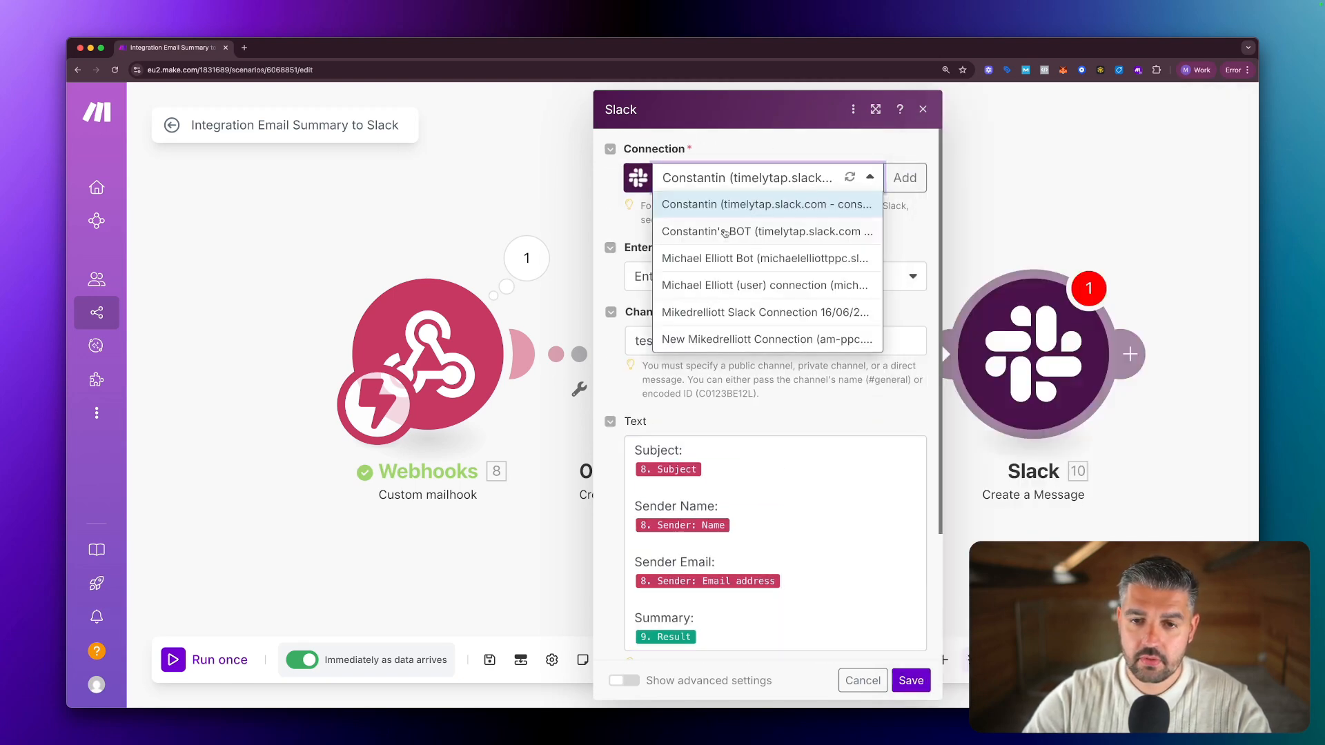
{"action": "left_click", "coordinate": [752, 285]}
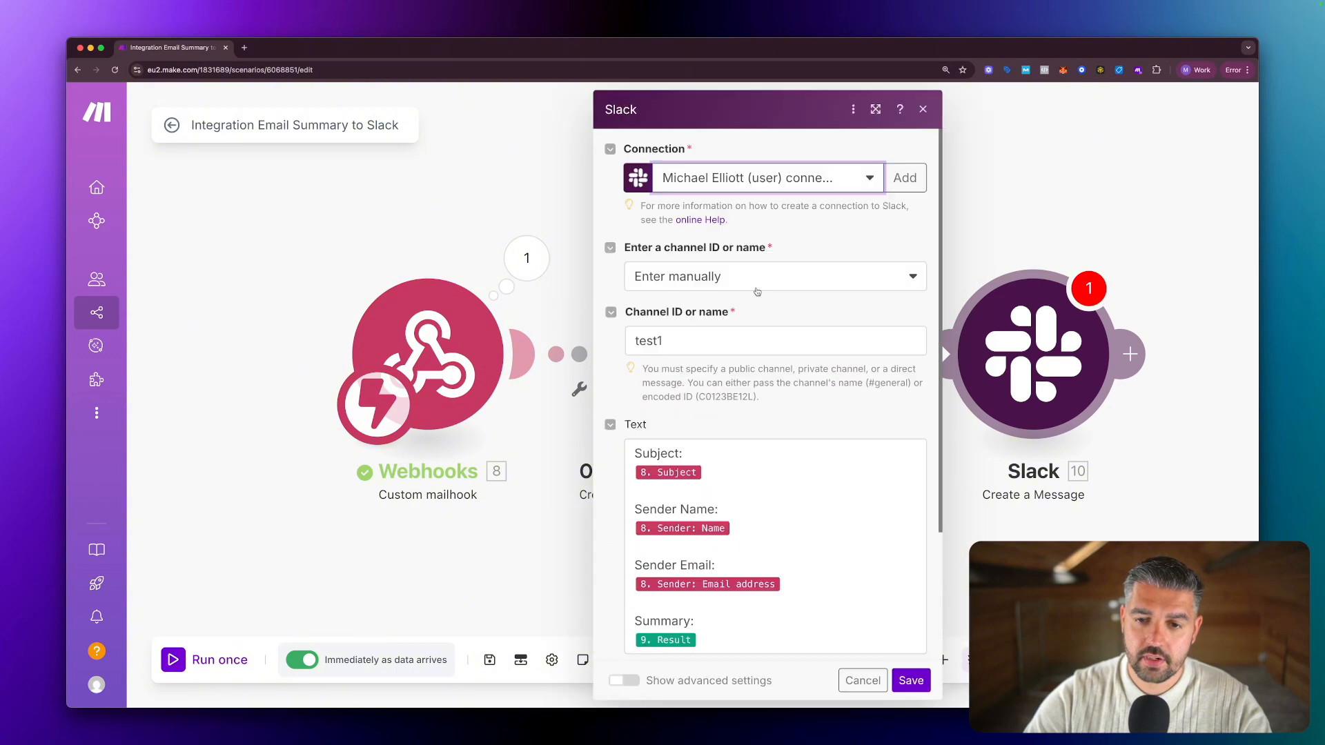
{"action": "scroll", "coordinate": [752, 371], "scroll_direction": "down", "scroll_amount": 4}
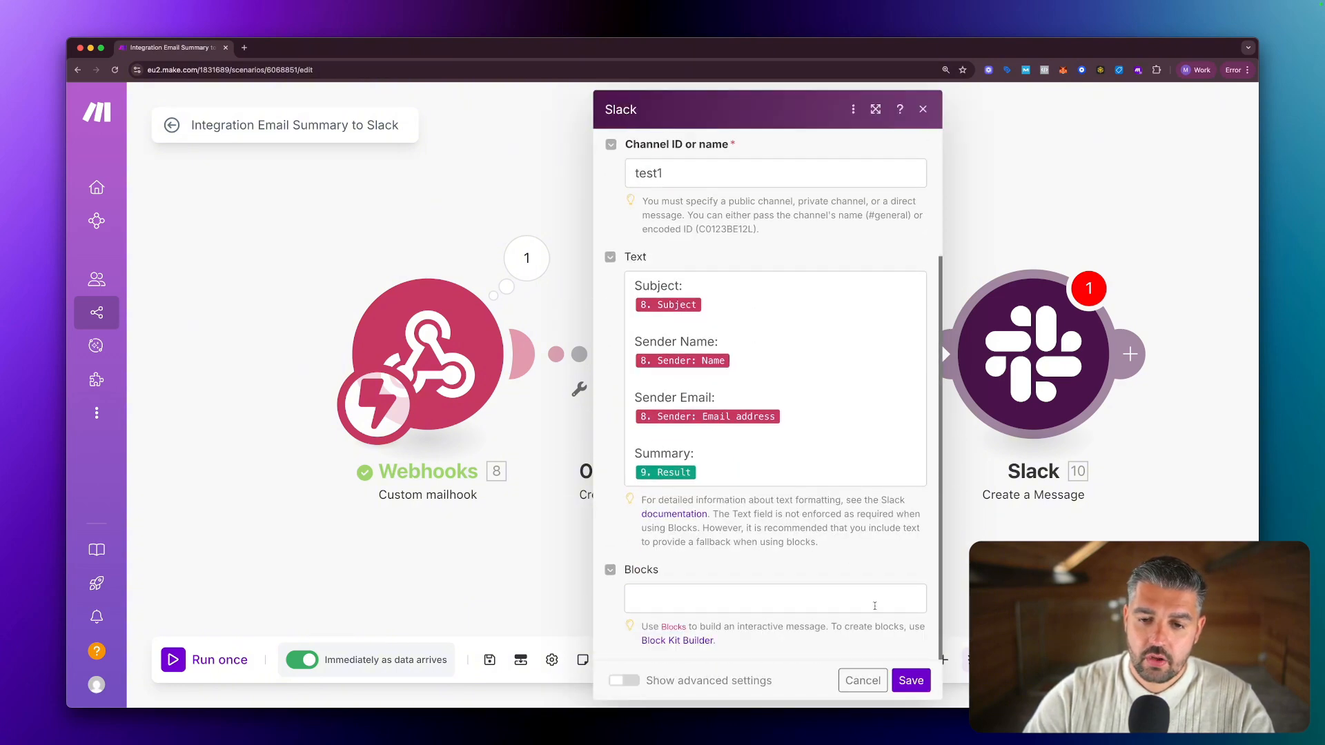
{"action": "scroll", "coordinate": [848, 571], "scroll_direction": "up", "scroll_amount": 4}
{"action": "scroll", "coordinate": [849, 571], "scroll_direction": "down", "scroll_amount": 4}
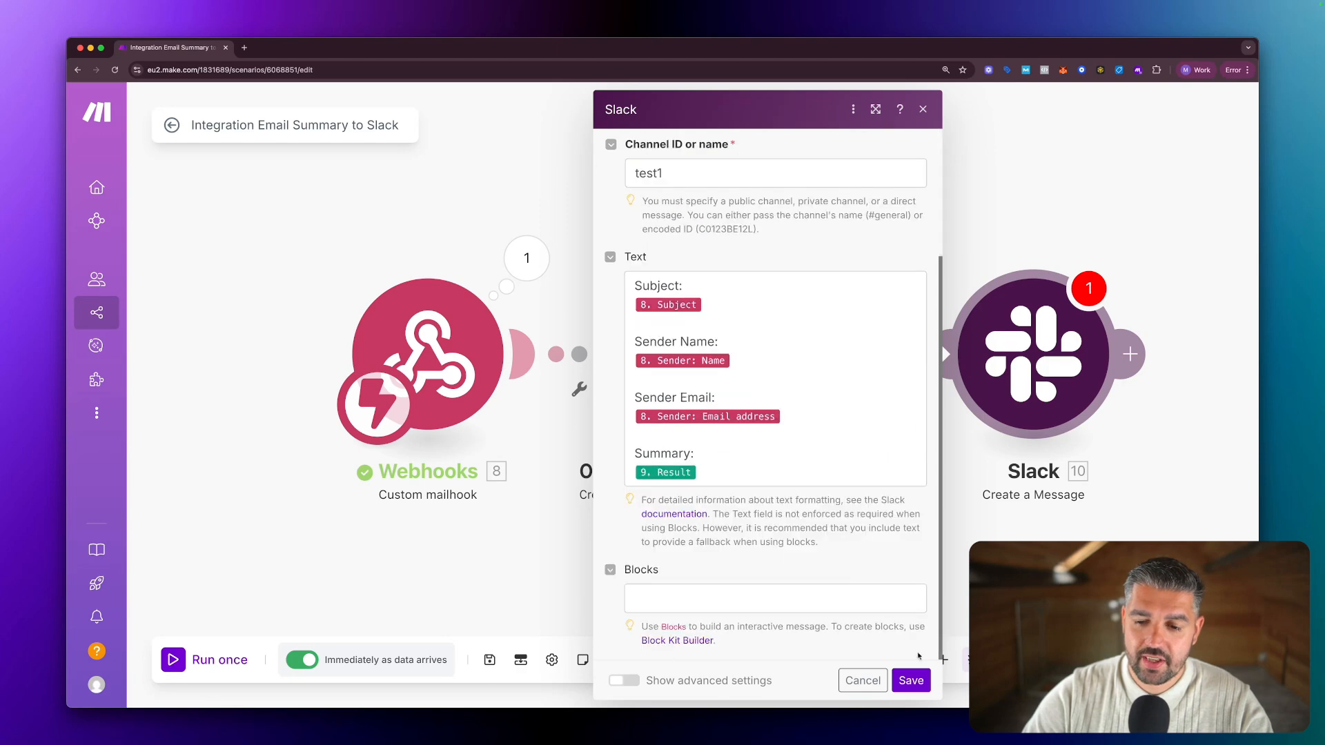
{"action": "left_click", "coordinate": [915, 681]}
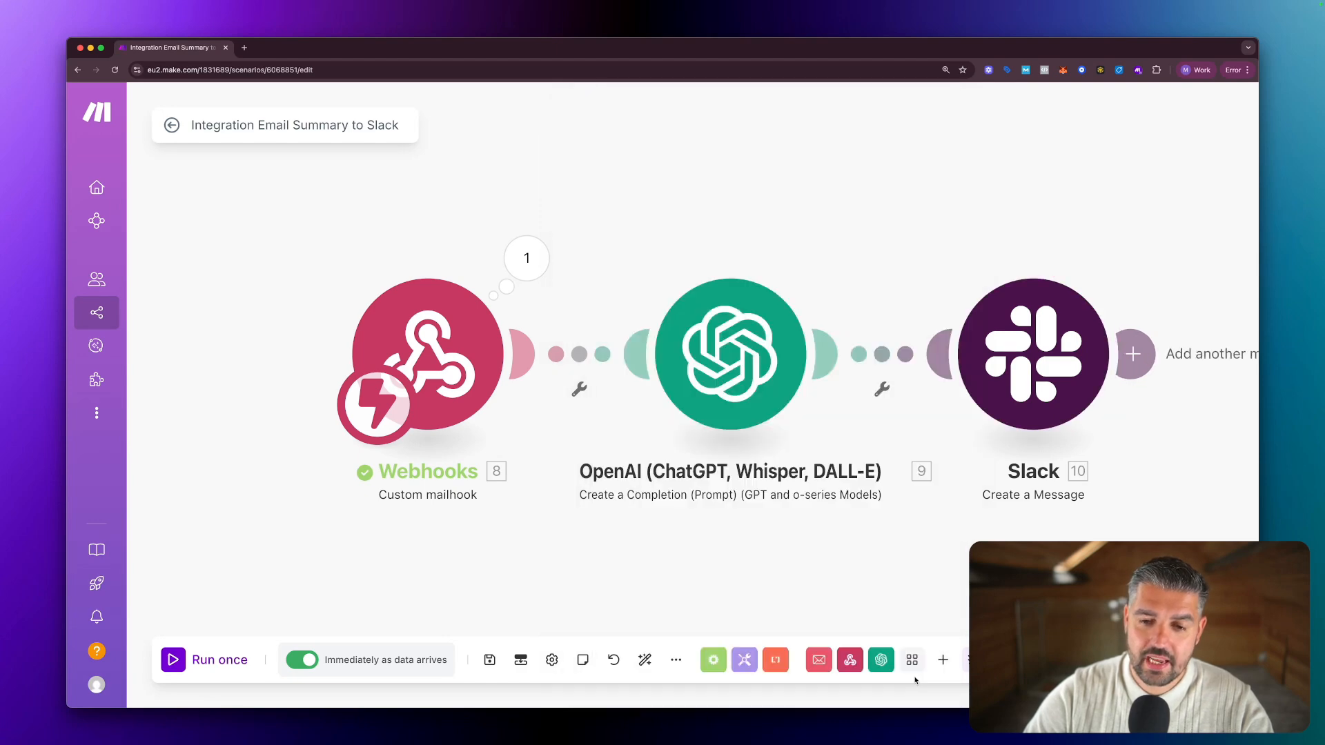
Bring the Slack desktop app to the front over the finished three-module scenario.
{"action": "scroll", "coordinate": [755, 329], "scroll_direction": "down", "scroll_amount": 3}
{"action": "scroll", "coordinate": [755, 329], "scroll_direction": "right", "scroll_amount": 3}
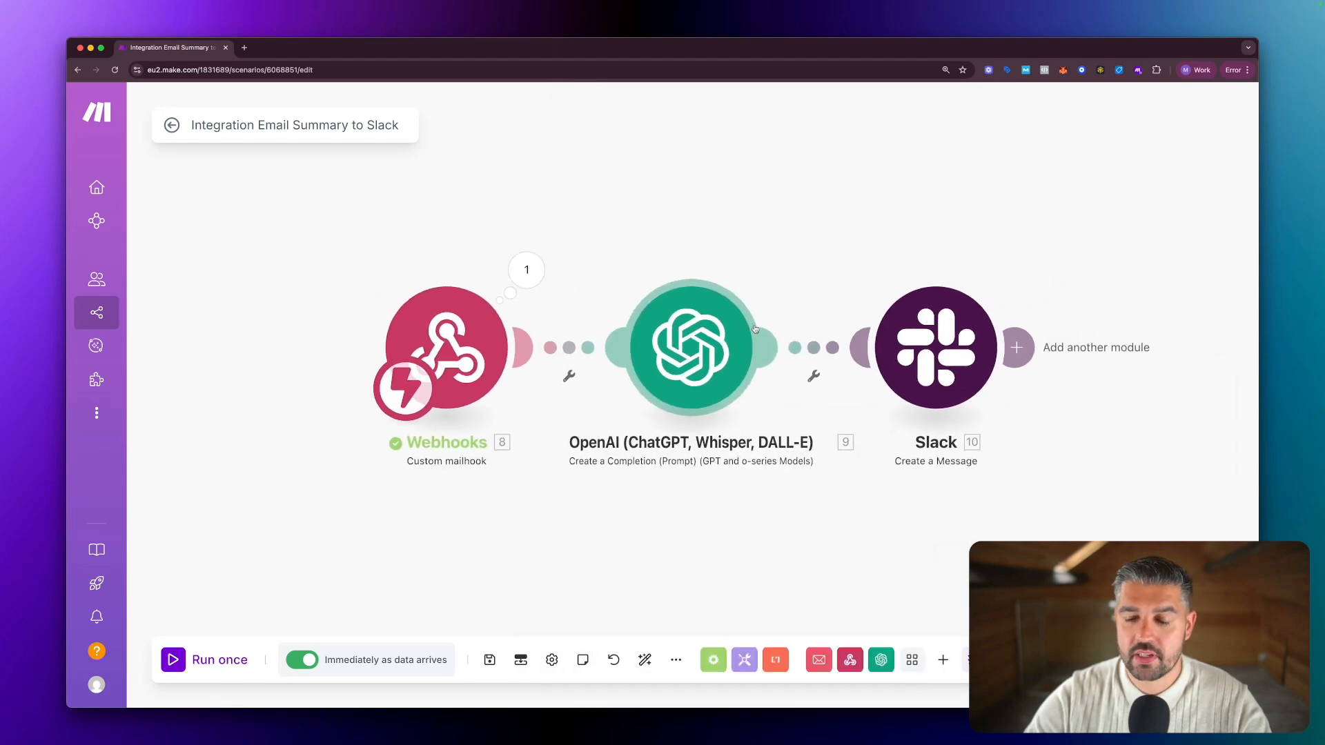
{"action": "scroll", "coordinate": [755, 329], "scroll_direction": "down", "scroll_amount": 1}
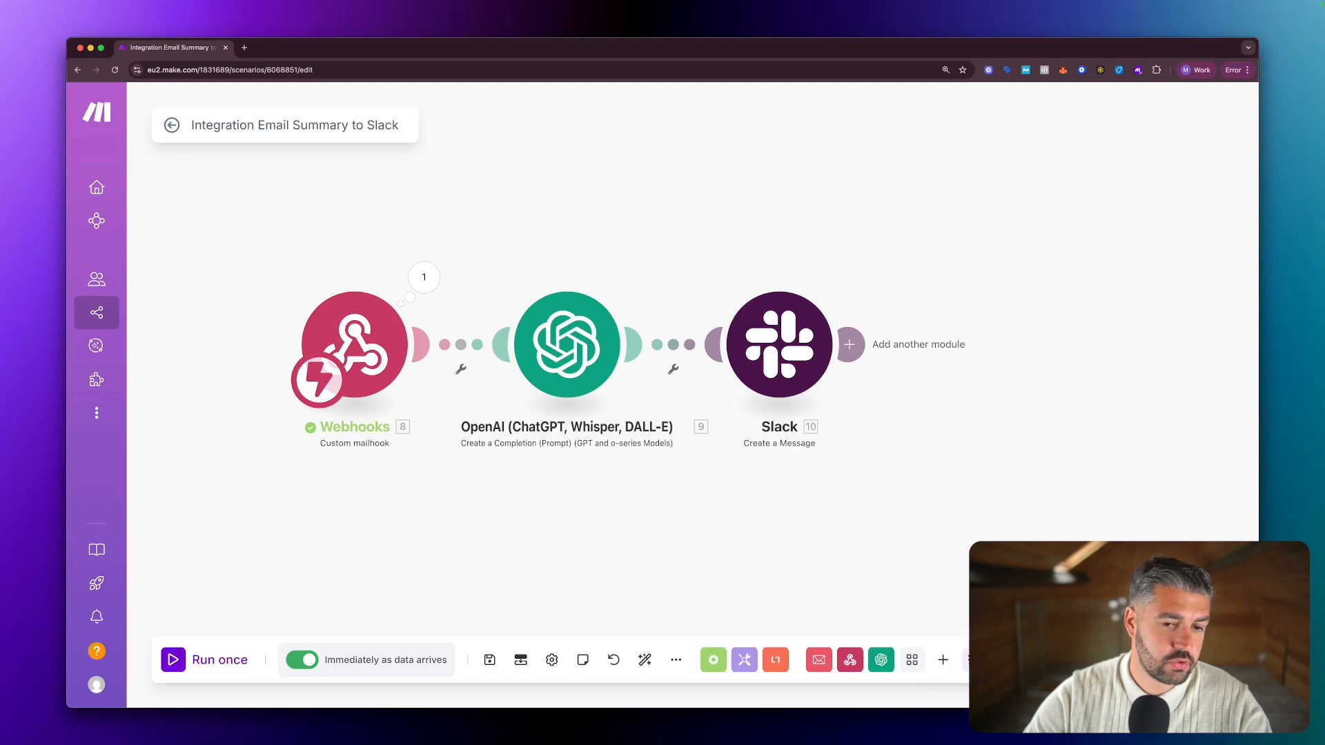
{"action": "key", "text": "super+Tab"}
{"action": "left_click_drag", "start_coordinate": [527, 99], "coordinate": [1130, 115]}
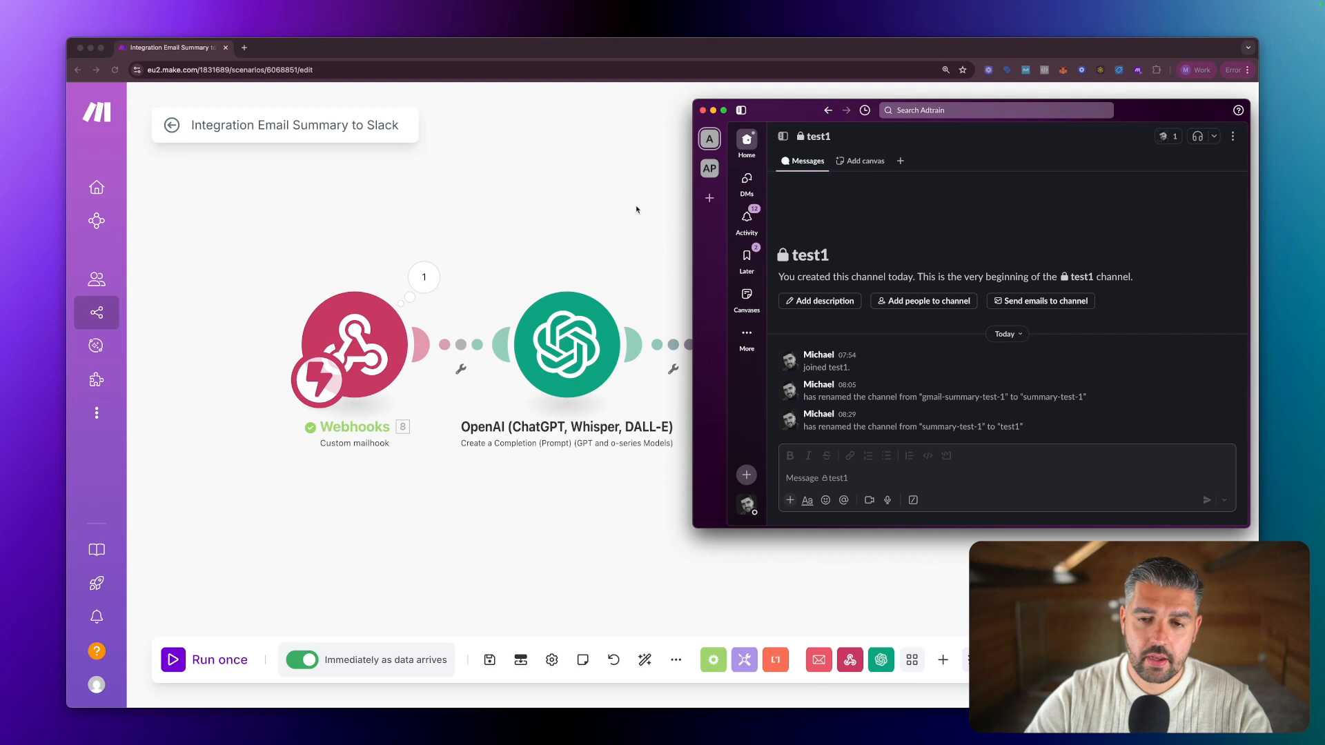
{"action": "left_click_drag", "start_coordinate": [790, 115], "coordinate": [813, 115]}
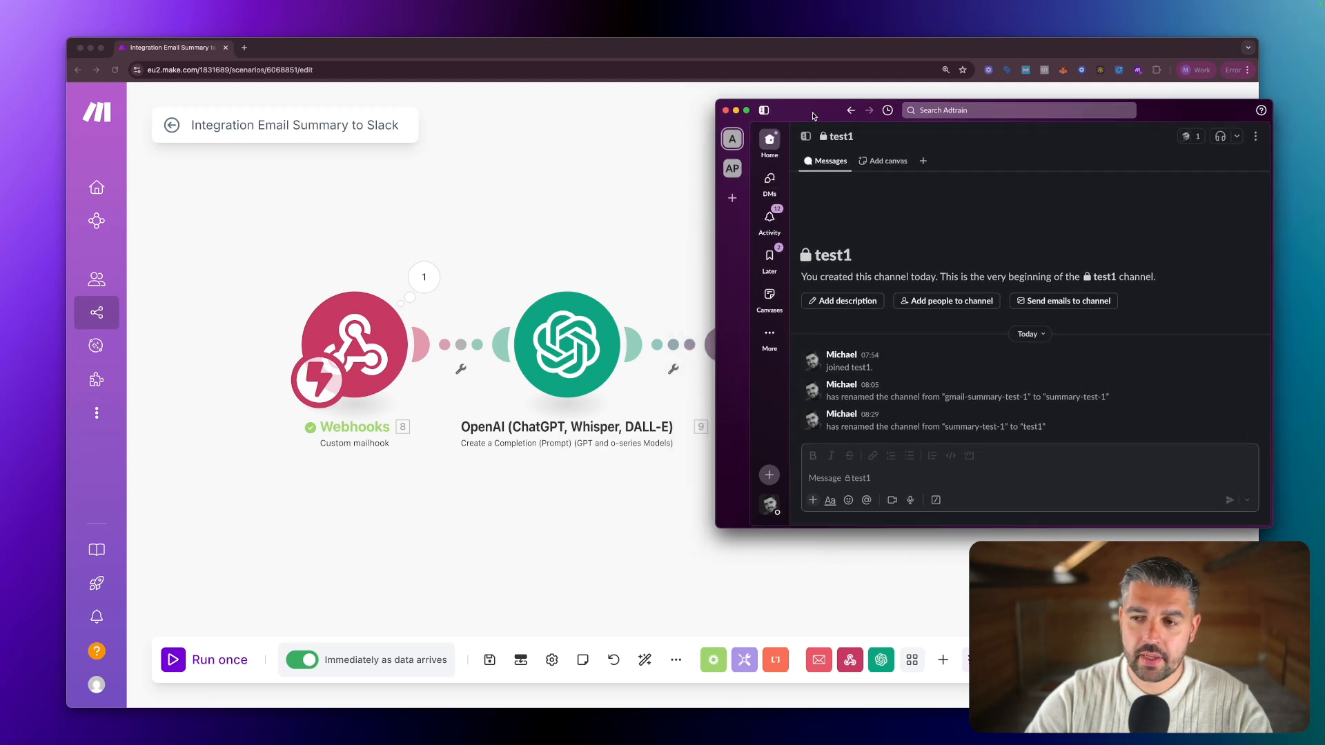
{"action": "left_click", "coordinate": [586, 157]}
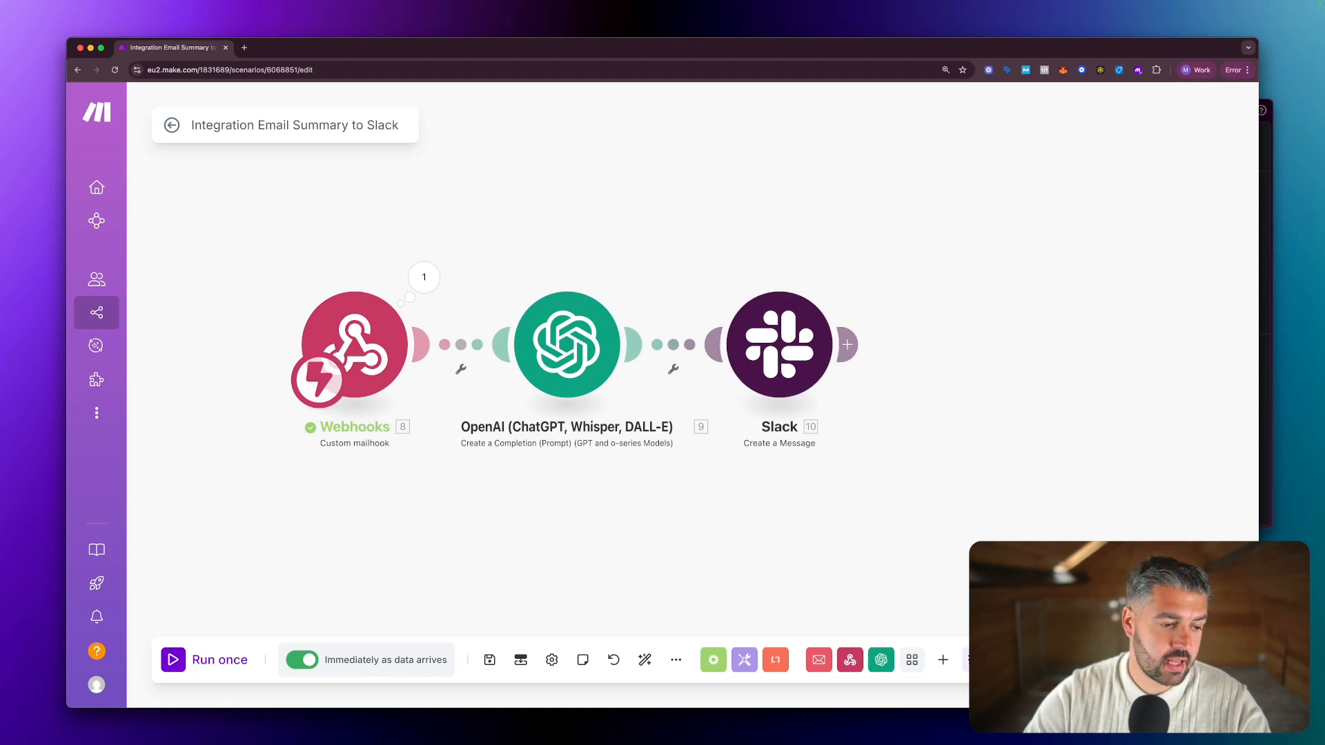
Go back to the scenario overview, where the latest History run shows Success for all modules.
{"action": "key", "text": "super+Tab"}
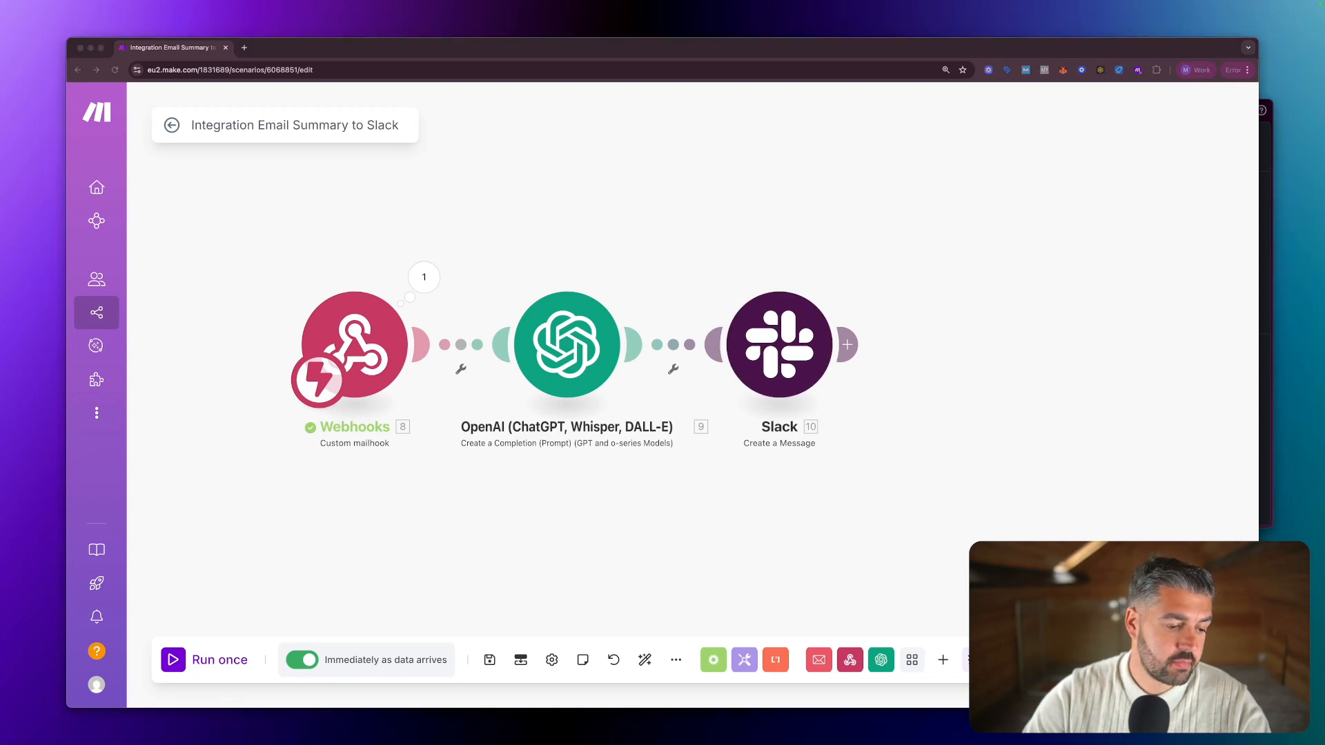
{"action": "left_click", "coordinate": [173, 126]}
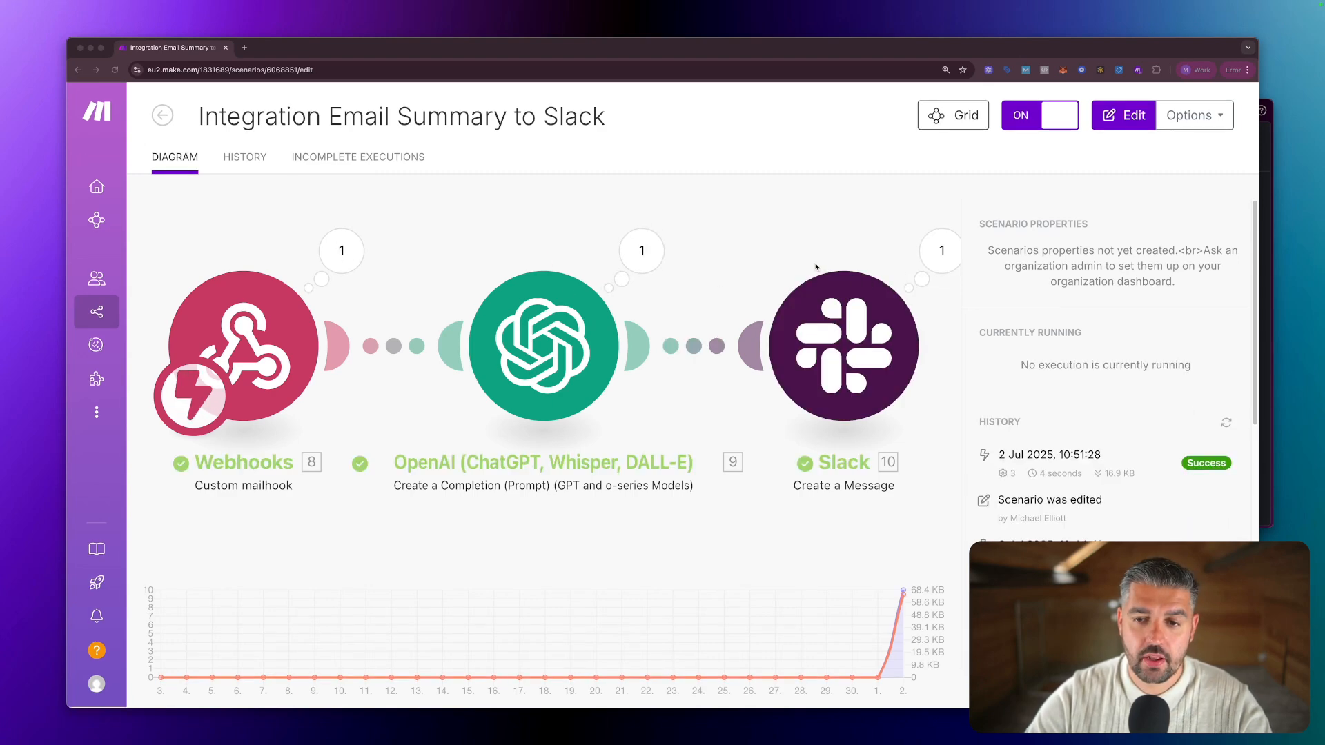
Bring Slack's test1 channel forward and check the posted message's subject and sender lines.
{"action": "left_click", "coordinate": [1263, 279]}
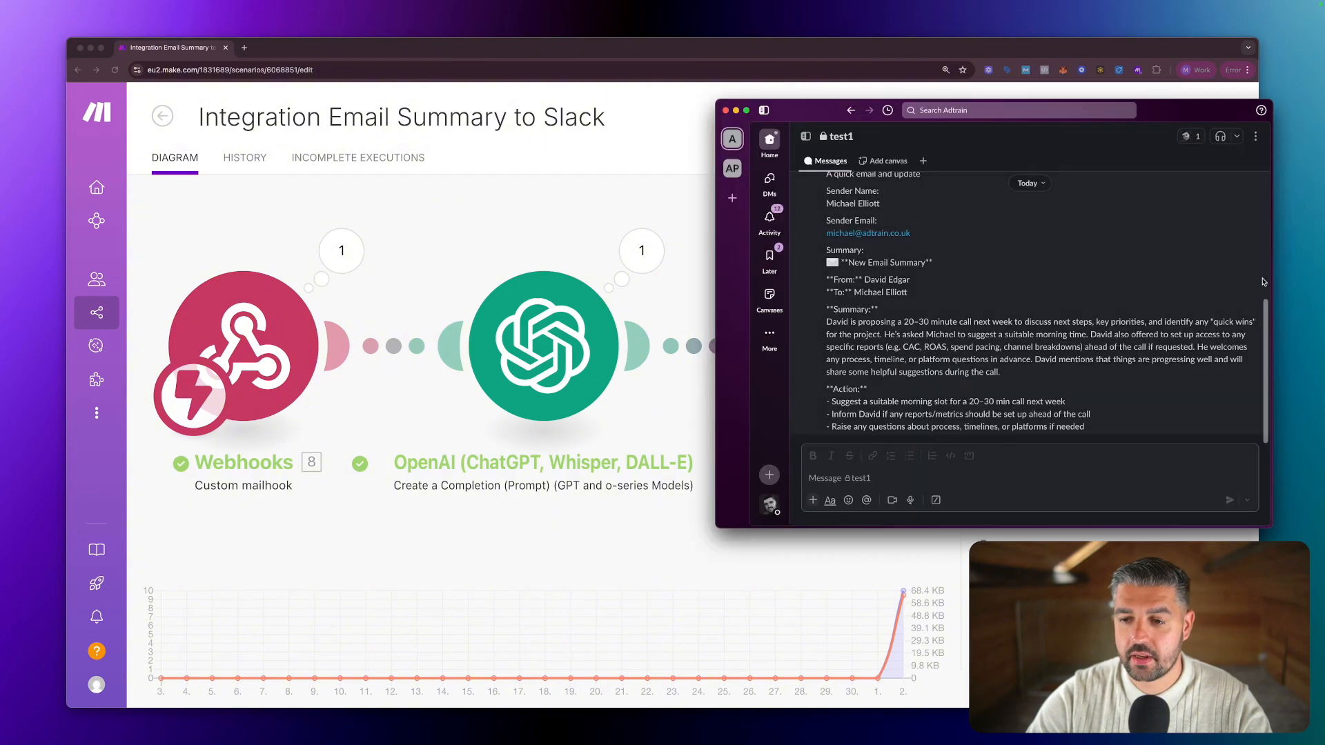
{"action": "left_click_drag", "start_coordinate": [1176, 104], "coordinate": [973, 111]}
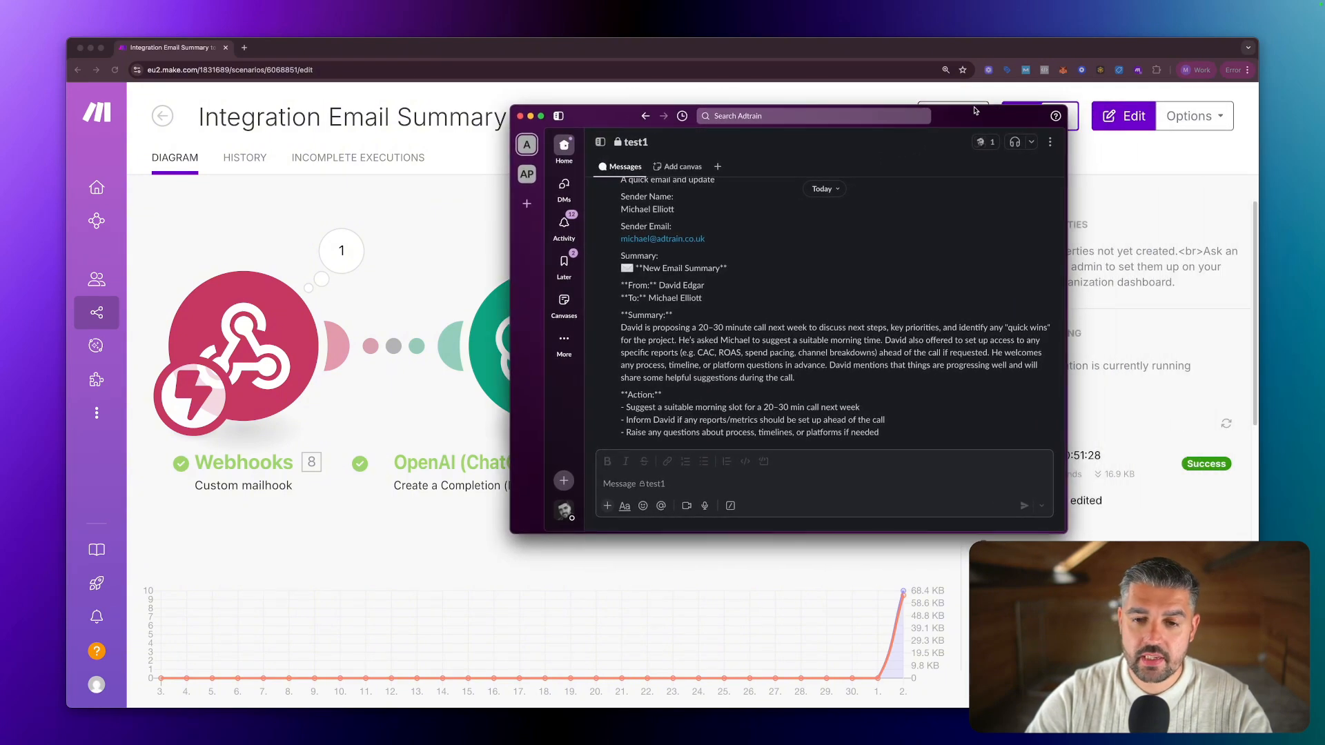
{"action": "scroll", "coordinate": [843, 264], "scroll_direction": "up", "scroll_amount": 2}
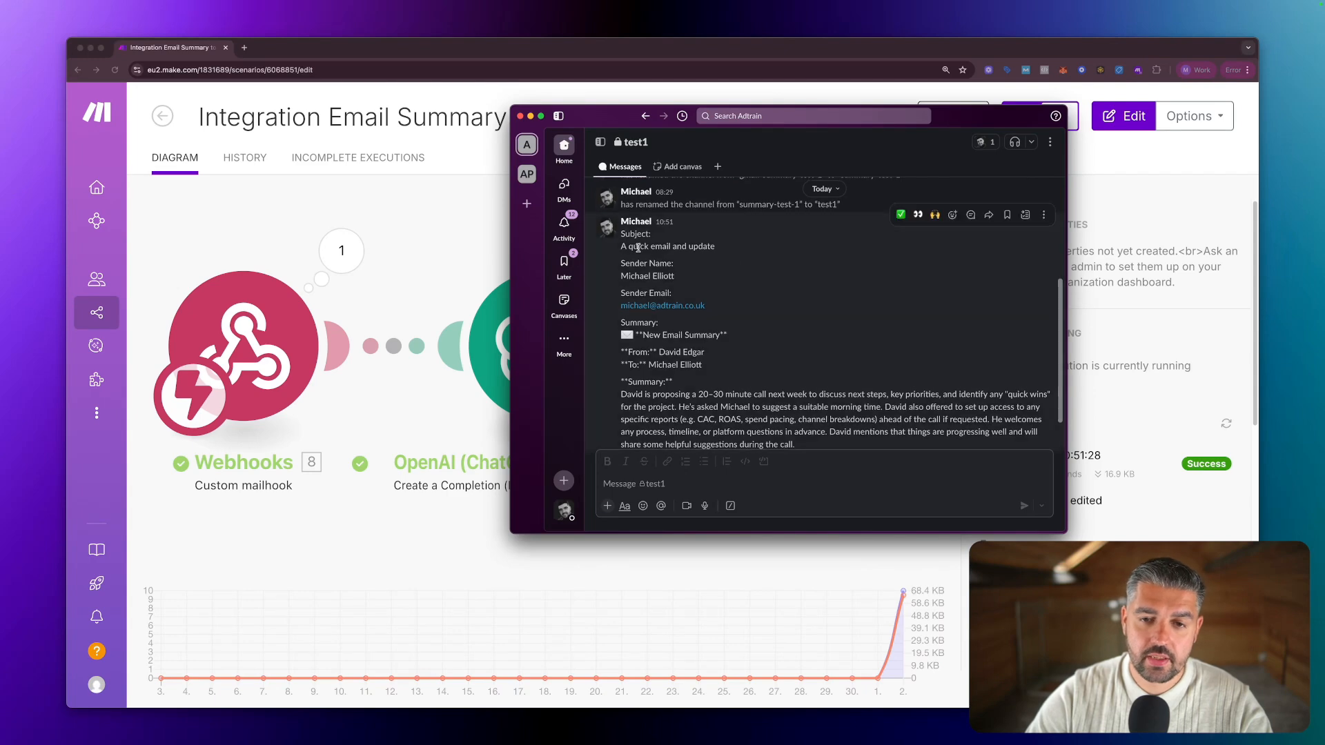
{"action": "left_click_drag", "start_coordinate": [621, 246], "coordinate": [712, 309]}
{"action": "scroll", "coordinate": [711, 309], "scroll_direction": "down", "scroll_amount": 2}
{"action": "left_click_drag", "start_coordinate": [619, 277], "coordinate": [766, 347]}
{"action": "scroll", "coordinate": [763, 336], "scroll_direction": "down", "scroll_amount": 1}
Read through the message's AI summary paragraph and action items, then clear the highlight.
{"action": "left_click_drag", "start_coordinate": [619, 319], "coordinate": [865, 395]}
{"action": "left_click_drag", "start_coordinate": [779, 353], "coordinate": [757, 354]}
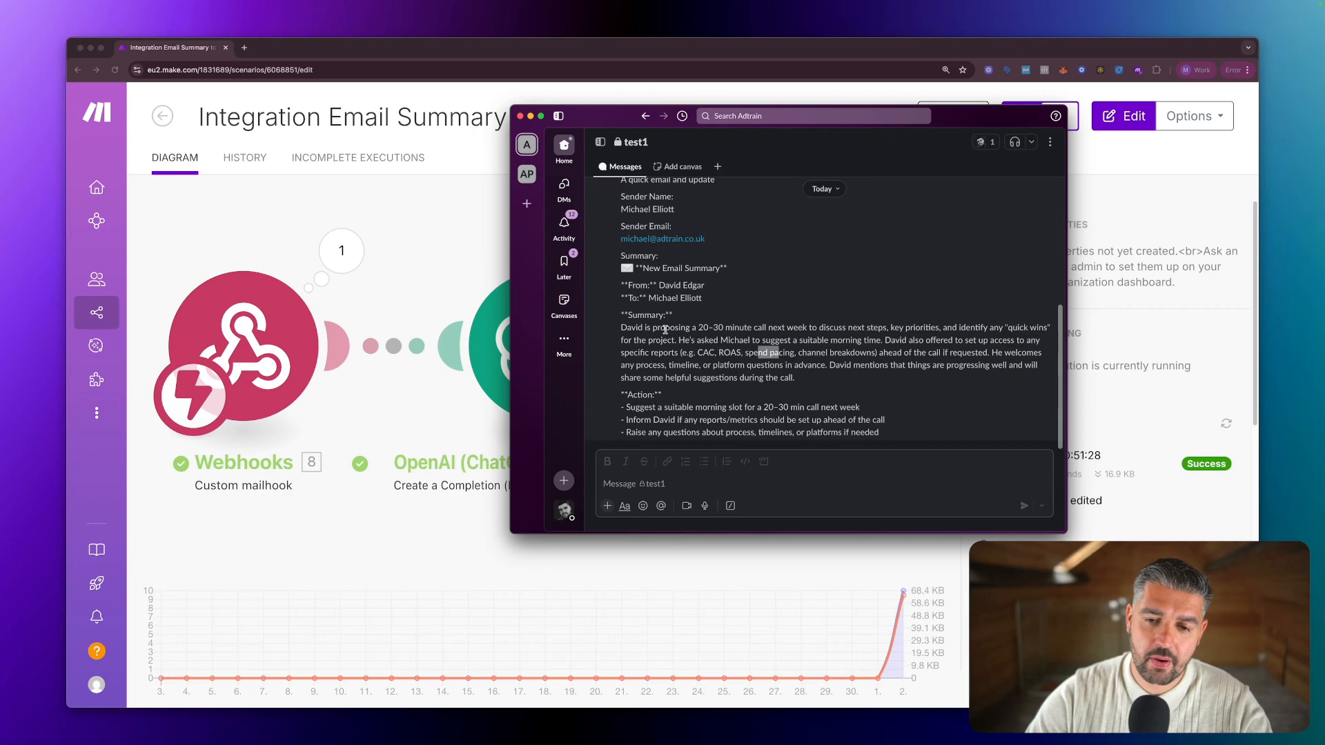
{"action": "left_click_drag", "start_coordinate": [664, 329], "coordinate": [859, 378]}
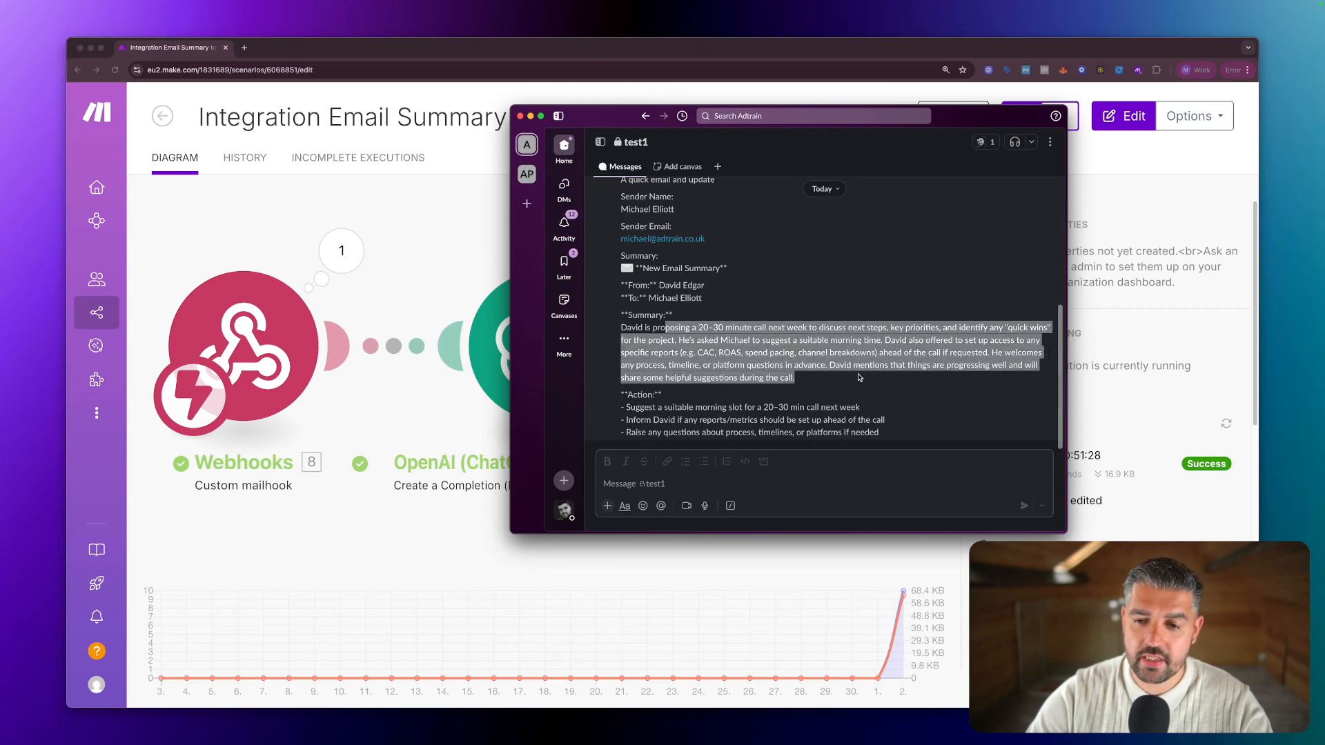
{"action": "left_click_drag", "start_coordinate": [877, 329], "coordinate": [978, 370]}
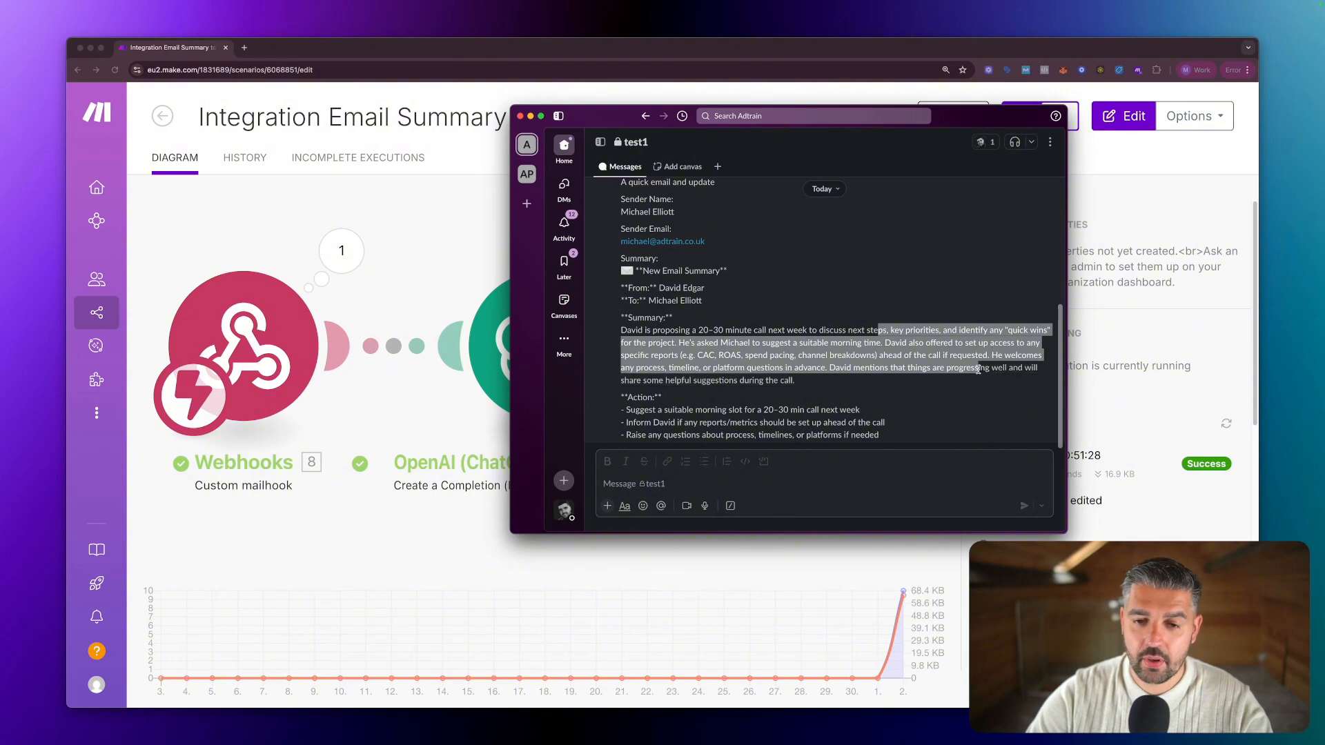
{"action": "left_click_drag", "start_coordinate": [678, 343], "coordinate": [883, 382]}
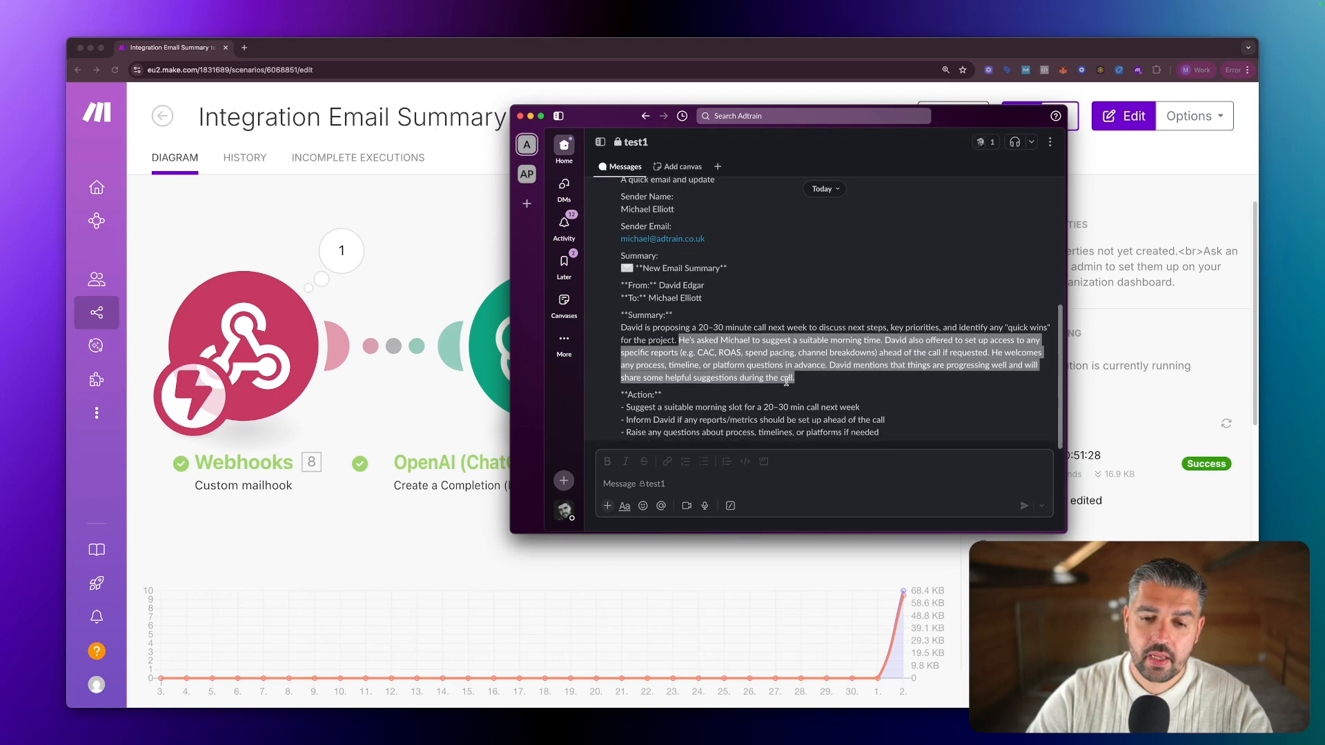
{"action": "mouse_move", "coordinate": [623, 405]}
{"action": "left_mouse_down"}
{"action": "mouse_move", "coordinate": [893, 409]}
{"action": "mouse_move", "coordinate": [618, 420]}
{"action": "left_mouse_up"}
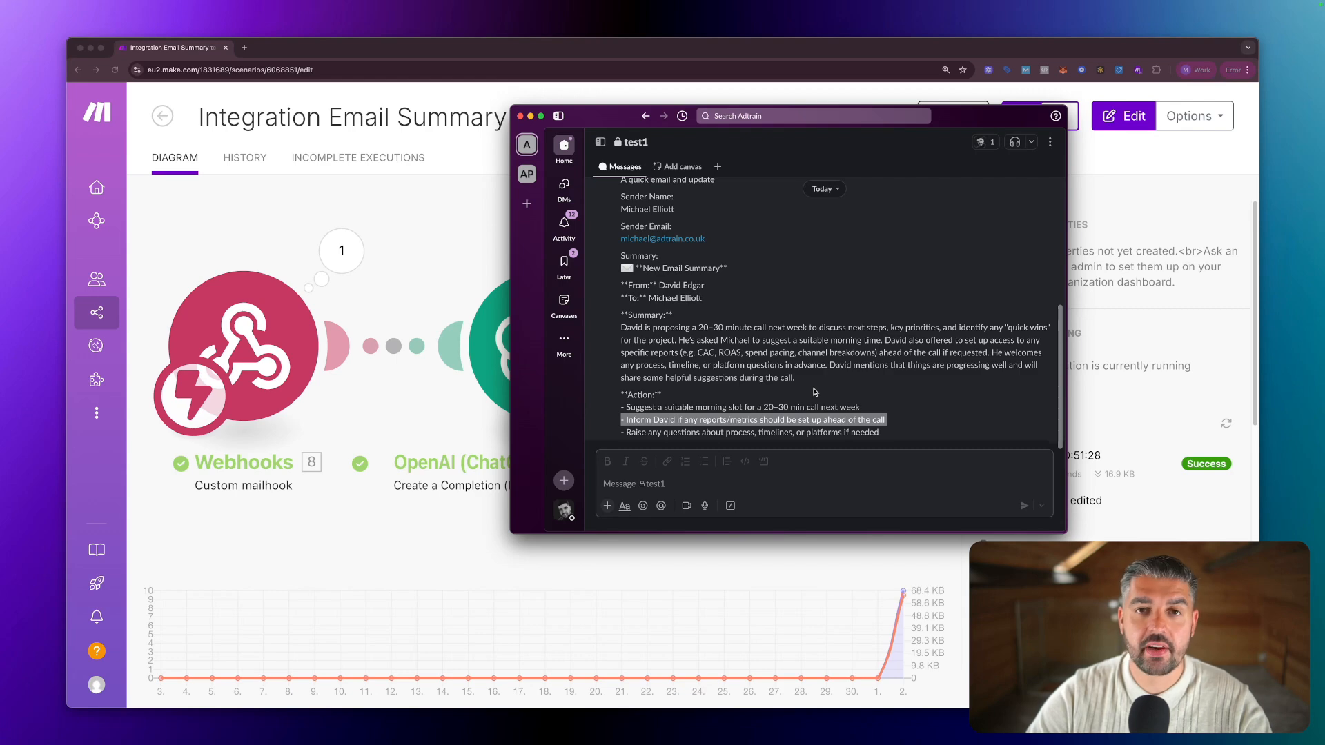
{"action": "left_click_drag", "start_coordinate": [884, 433], "coordinate": [621, 436]}
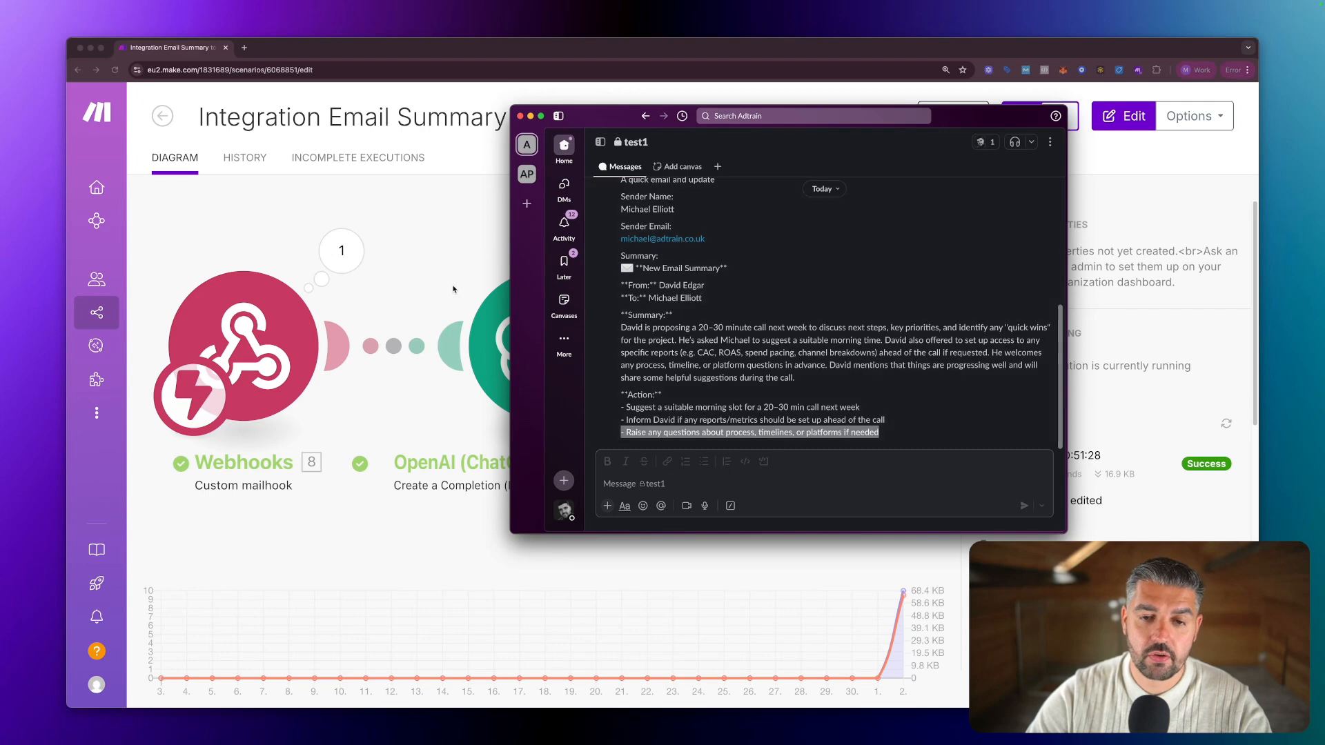
{"action": "left_click_drag", "start_coordinate": [641, 269], "coordinate": [594, 269]}
{"action": "left_click", "coordinate": [717, 277]}
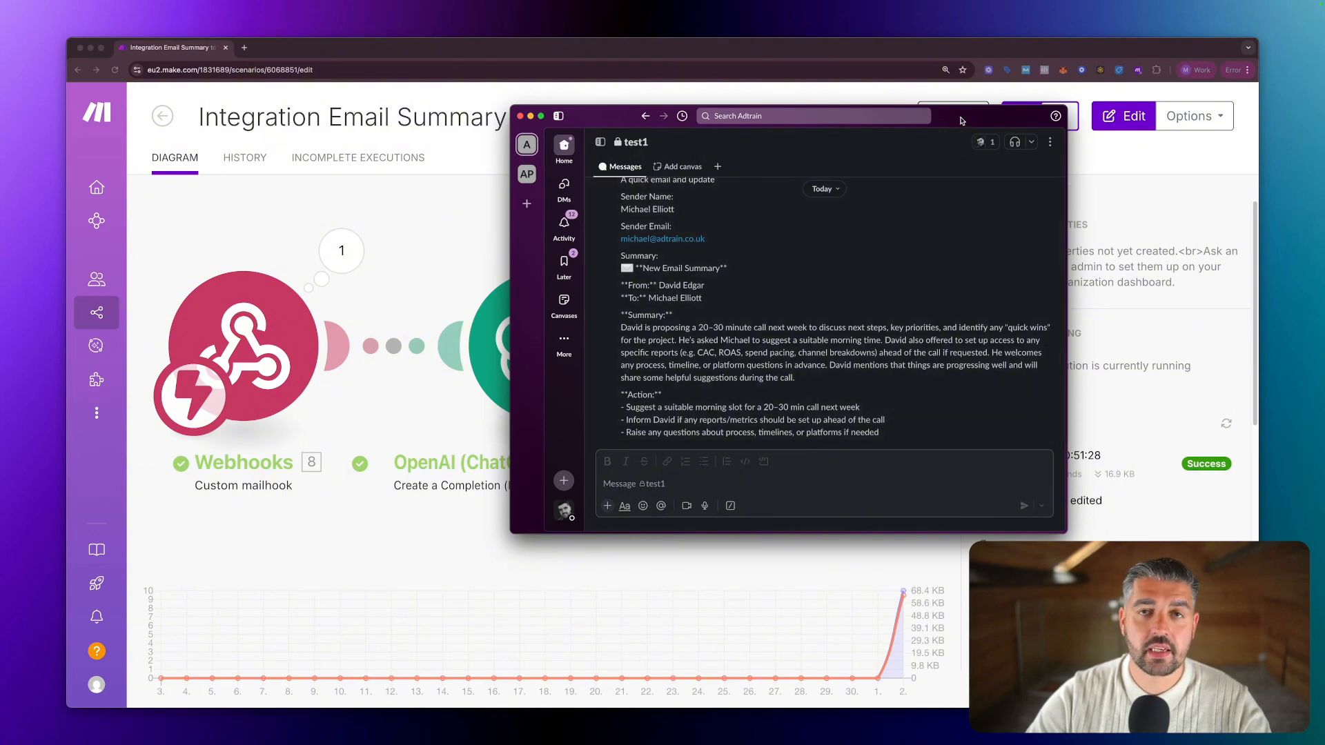
{"action": "left_click_drag", "start_coordinate": [961, 121], "coordinate": [1037, 140]}
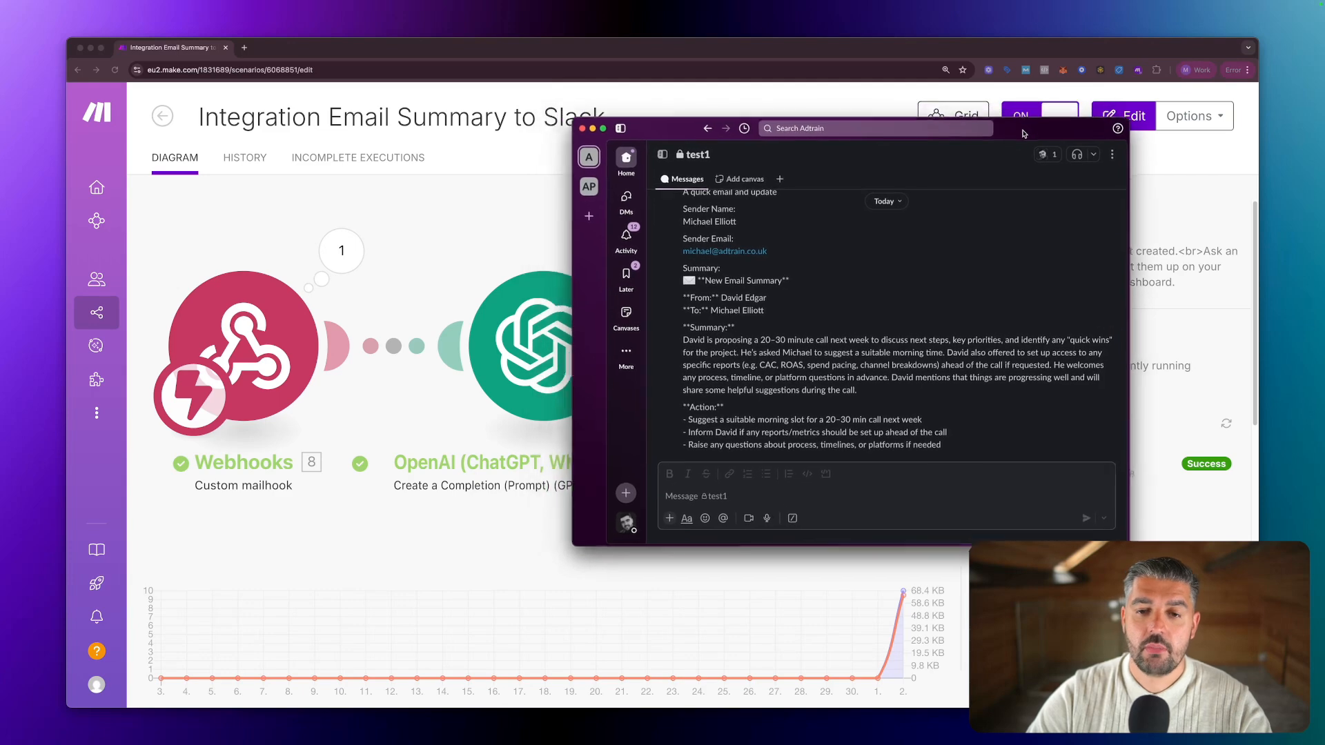
{"action": "scroll", "coordinate": [799, 247], "scroll_direction": "up", "scroll_amount": 3}
{"action": "scroll", "coordinate": [798, 247], "scroll_direction": "up", "scroll_amount": 2}
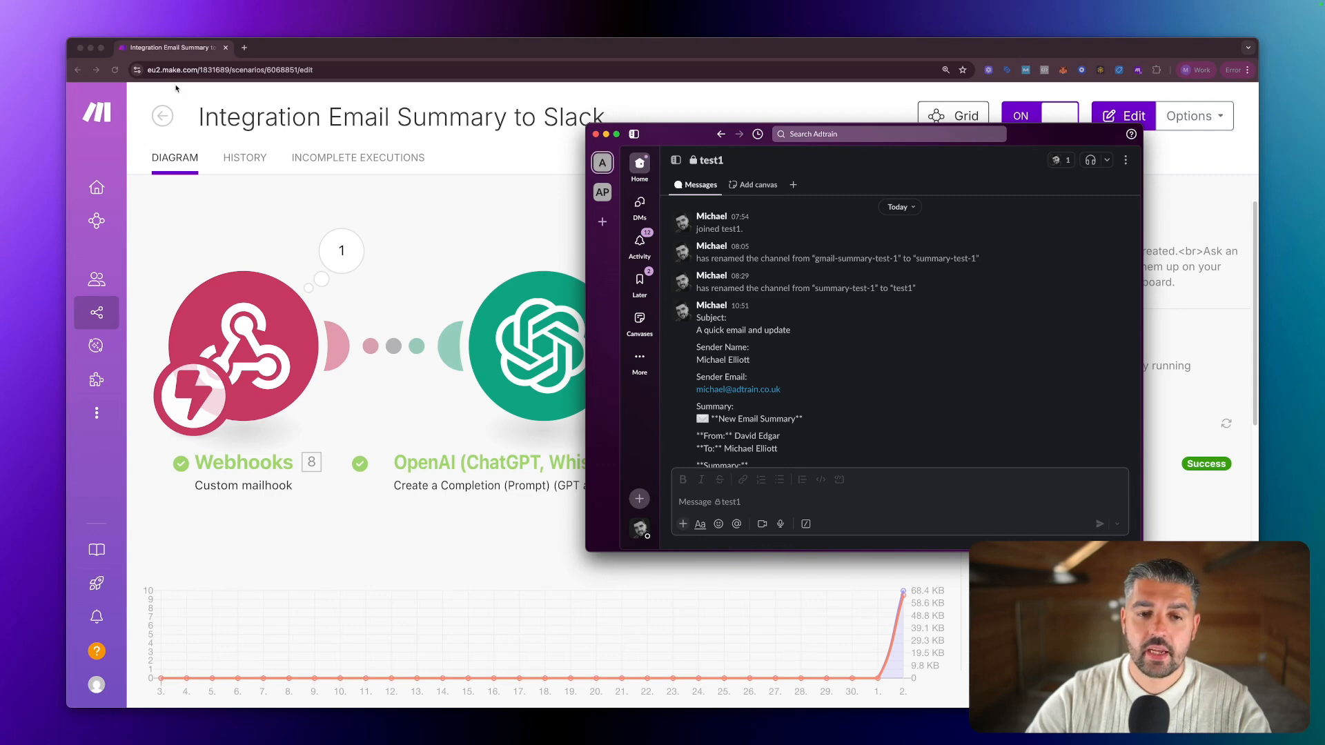
Return Make's Webhooks → OpenAI → Slack overview with the 10:51:28 successful run to the front.
{"action": "left_click", "coordinate": [461, 222]}
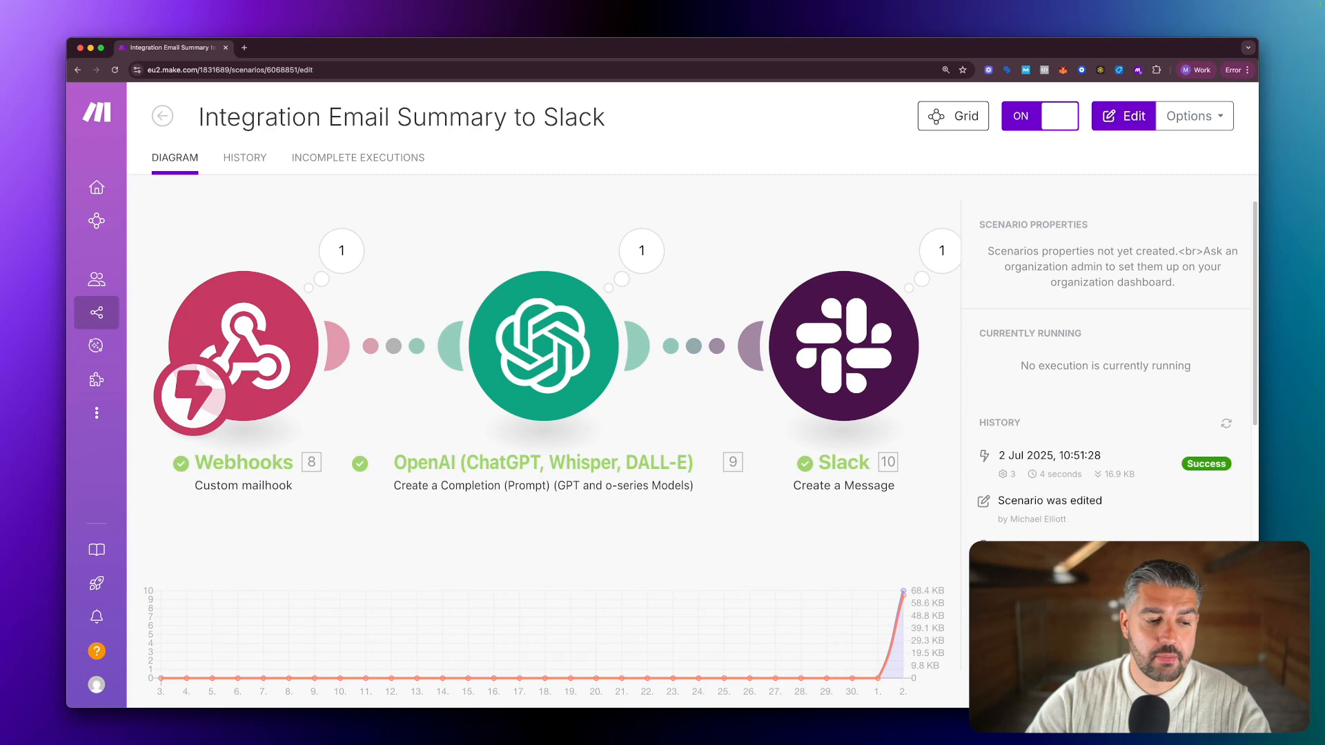
{"action": "key", "text": "super+Tab"}
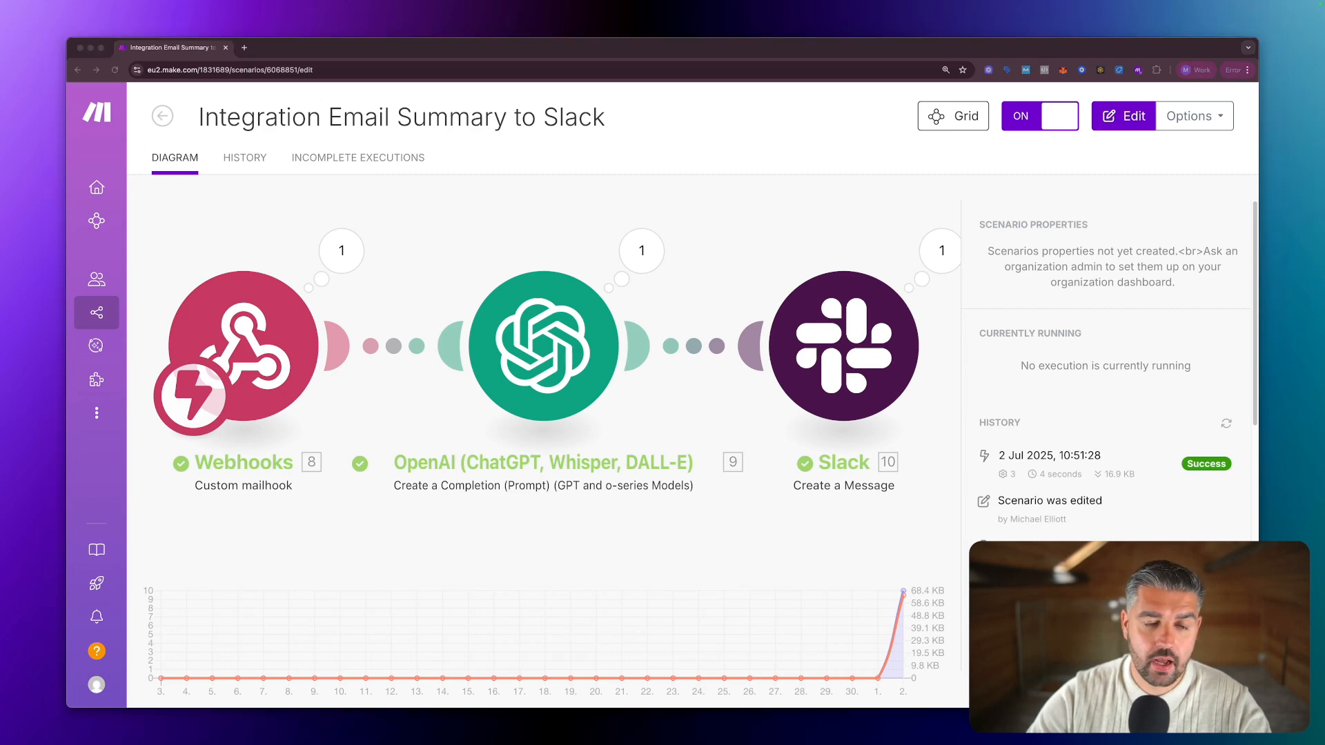